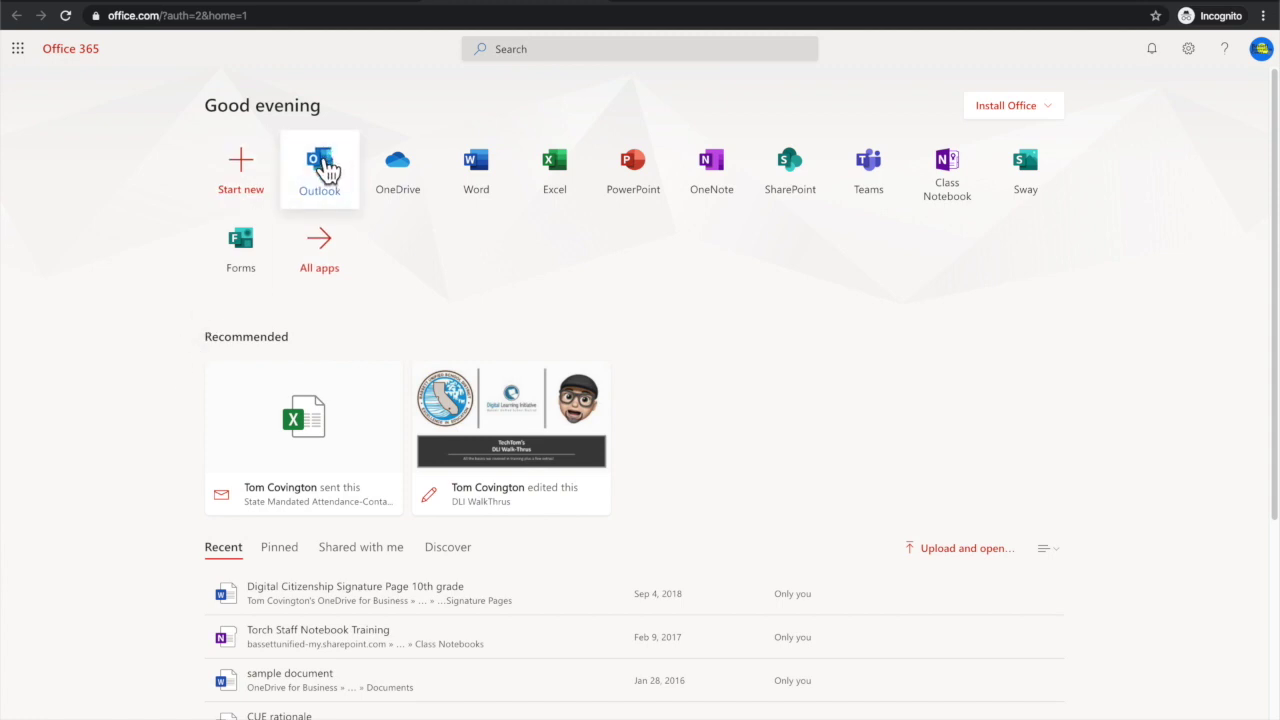
Step: In Outlook, read the Activity Log email and its attendance workbook attachment, then go back
{"action": "left_click", "coordinate": [327, 168]}
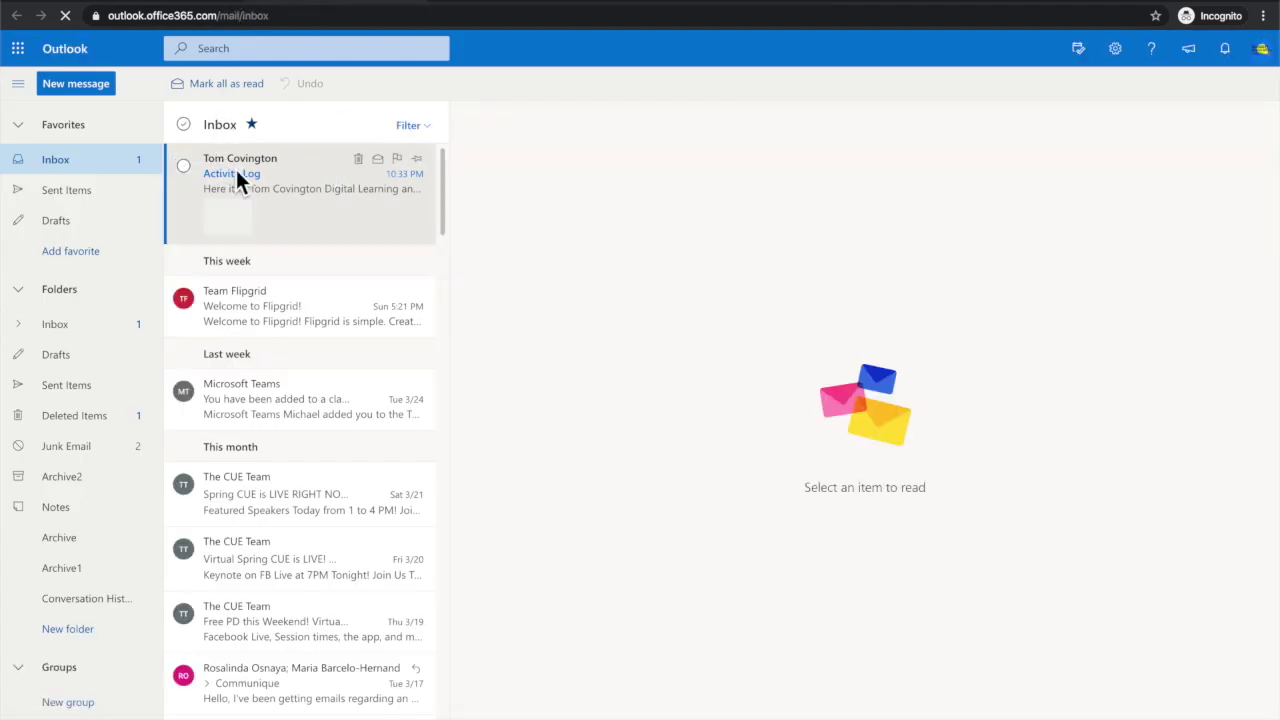
{"action": "left_click", "coordinate": [309, 180]}
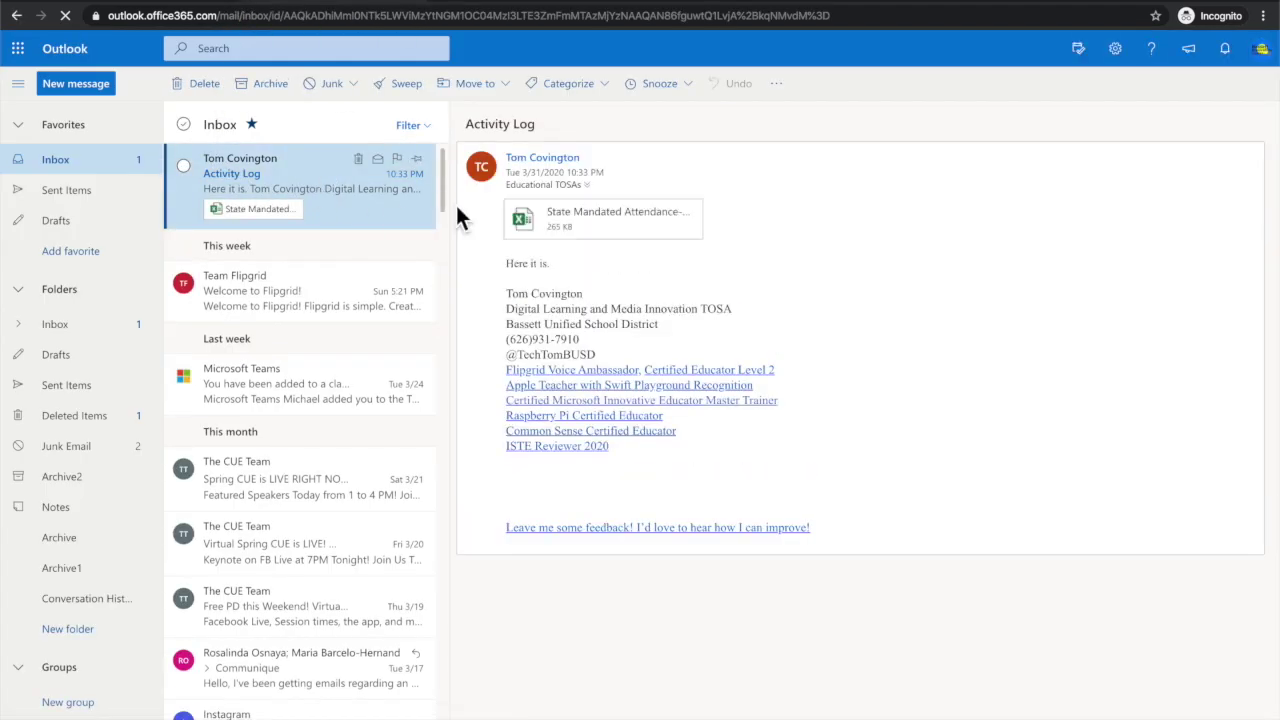
{"action": "mouse_move", "coordinate": [611, 226]}
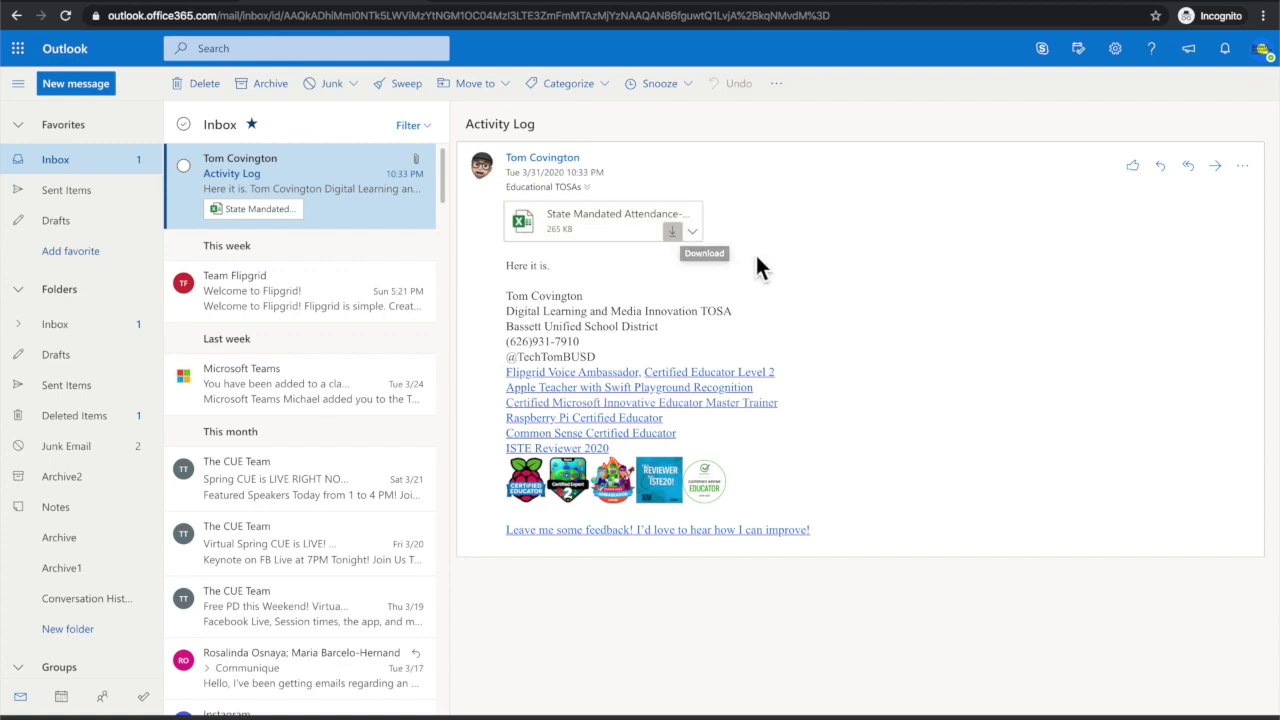
{"action": "left_click", "coordinate": [20, 12]}
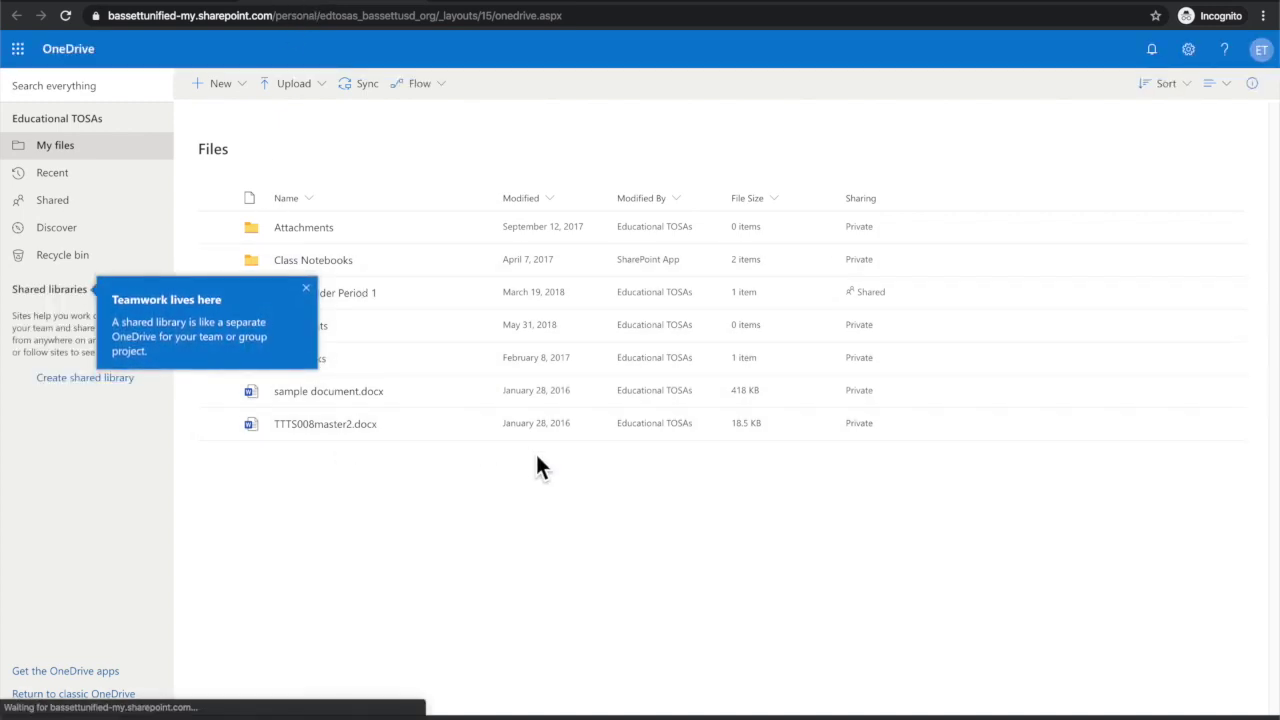
Step: Dismiss the shared libraries tip and sort My files by Modified, newer to older
{"action": "left_click", "coordinate": [306, 288]}
{"action": "left_click", "coordinate": [522, 199]}
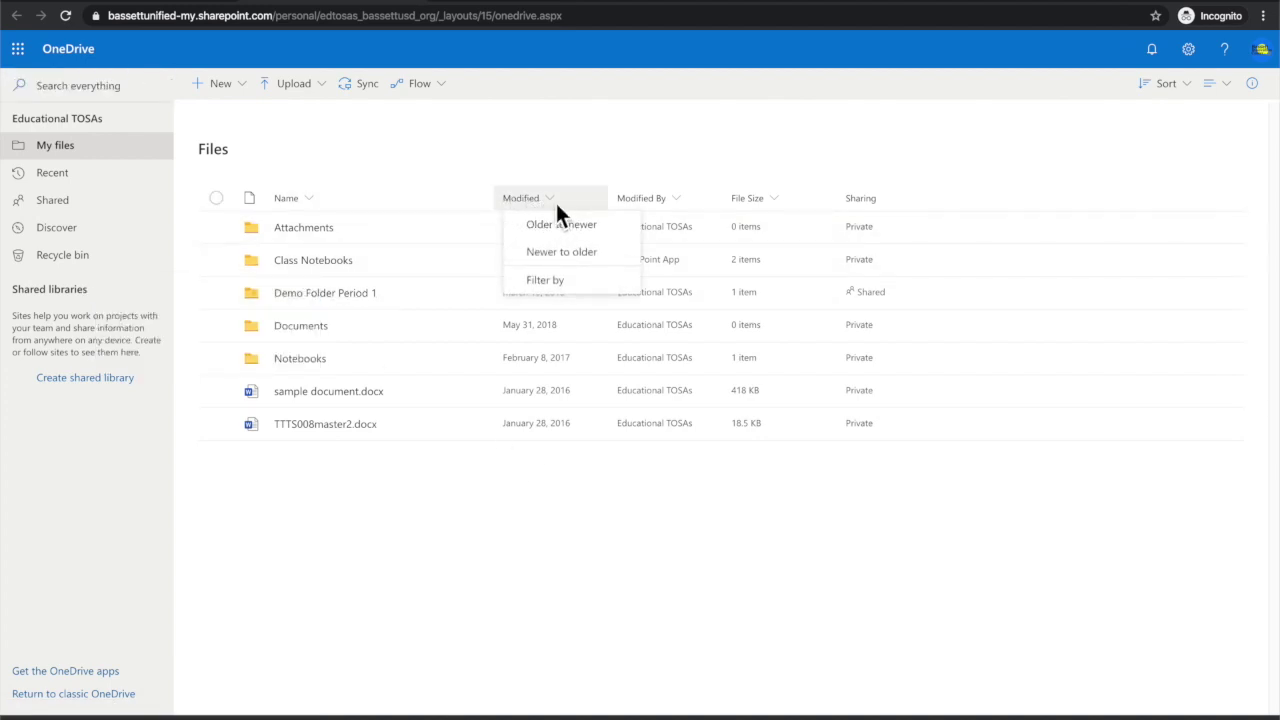
{"action": "left_click", "coordinate": [559, 254]}
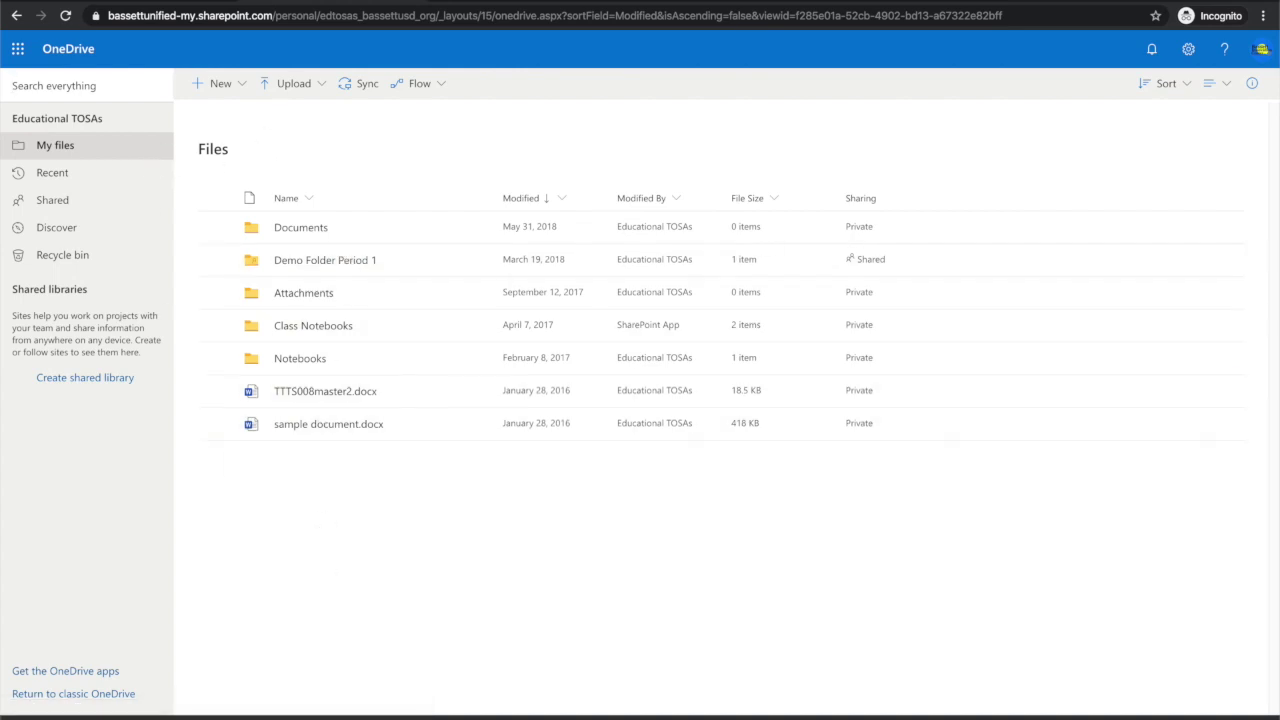
{"action": "left_click", "coordinate": [320, 97]}
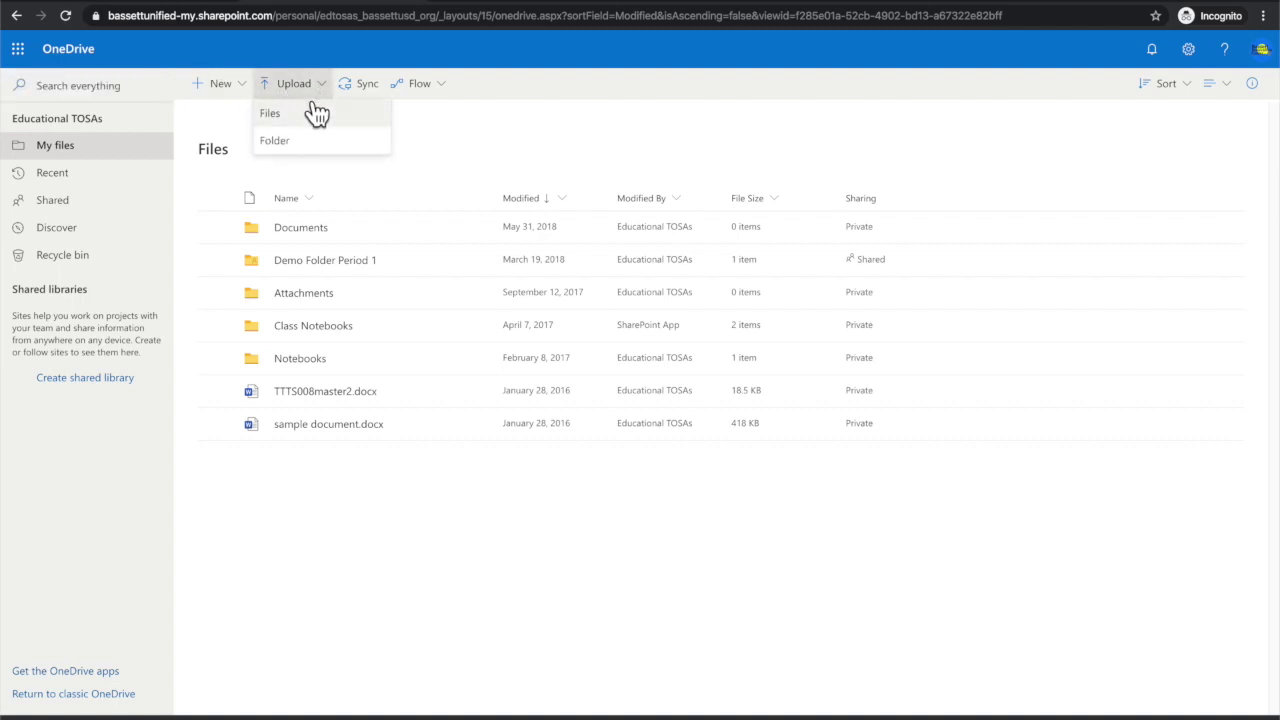
Step: Upload the State Mandated Attendance-Contact-Learning Activity Log .xlsx file from Downloads
{"action": "left_click", "coordinate": [291, 117]}
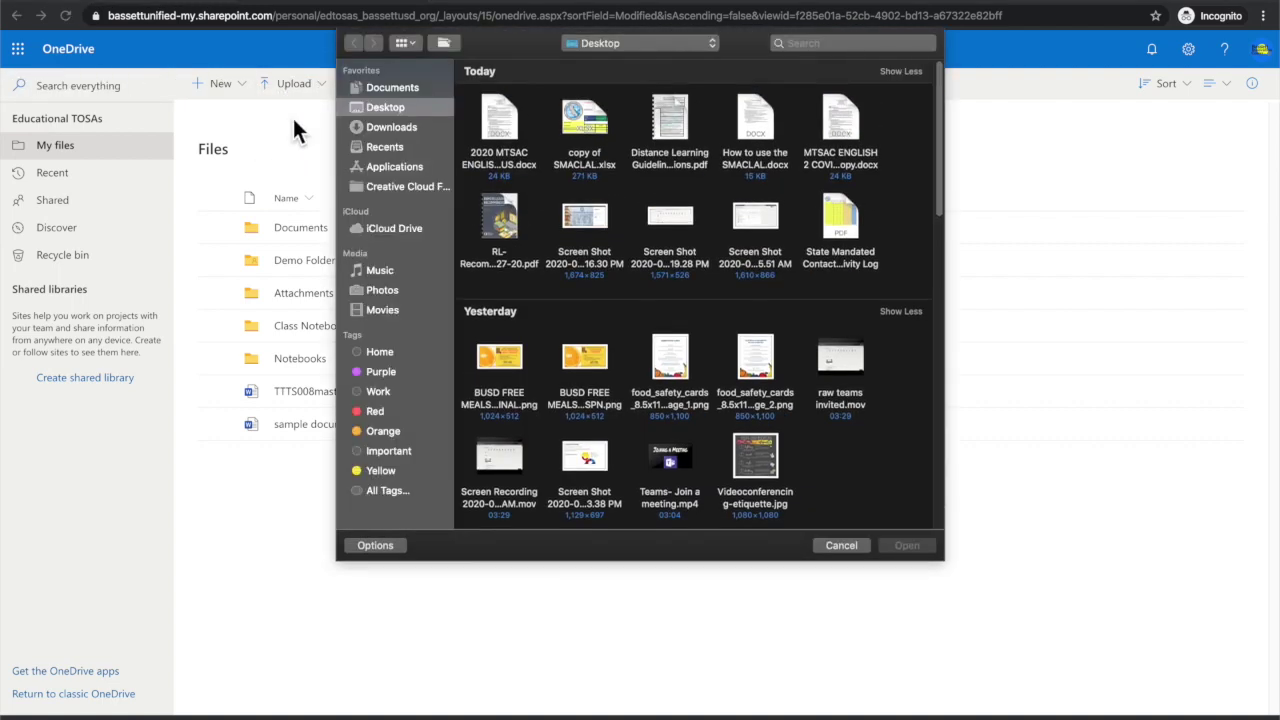
{"action": "left_click", "coordinate": [399, 128]}
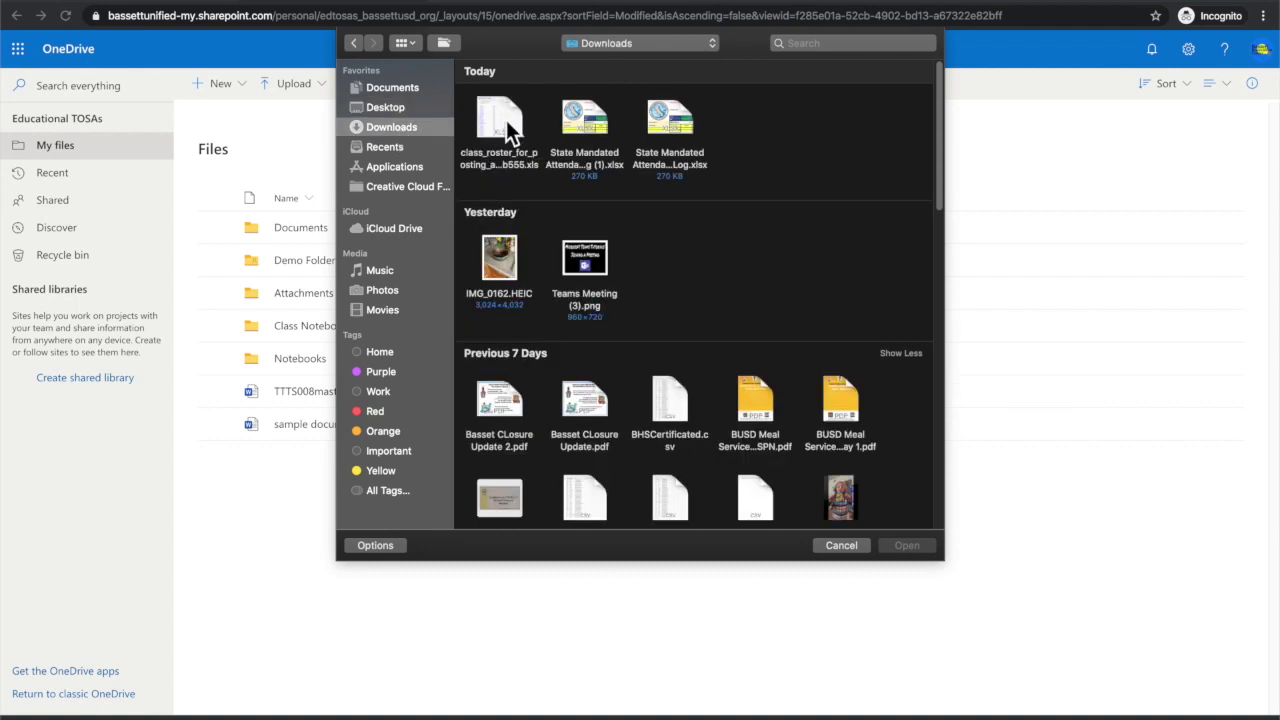
{"action": "left_click", "coordinate": [668, 119]}
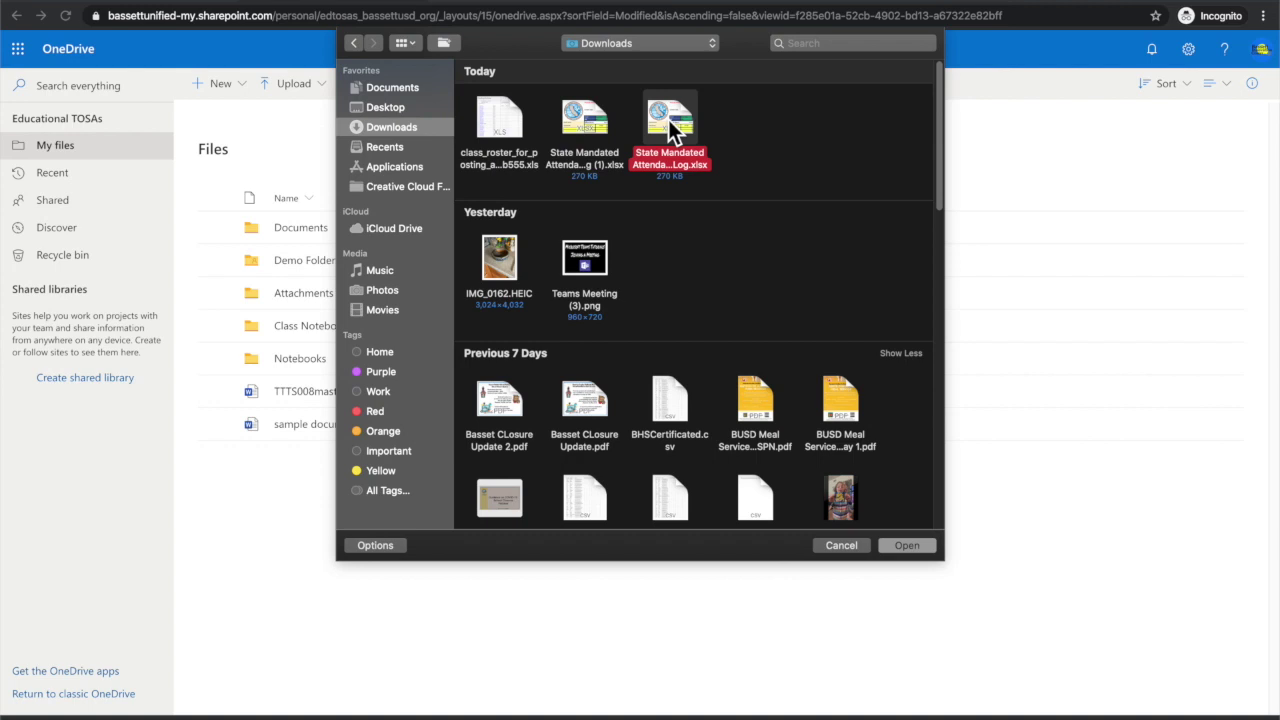
{"action": "double_click", "coordinate": [668, 119]}
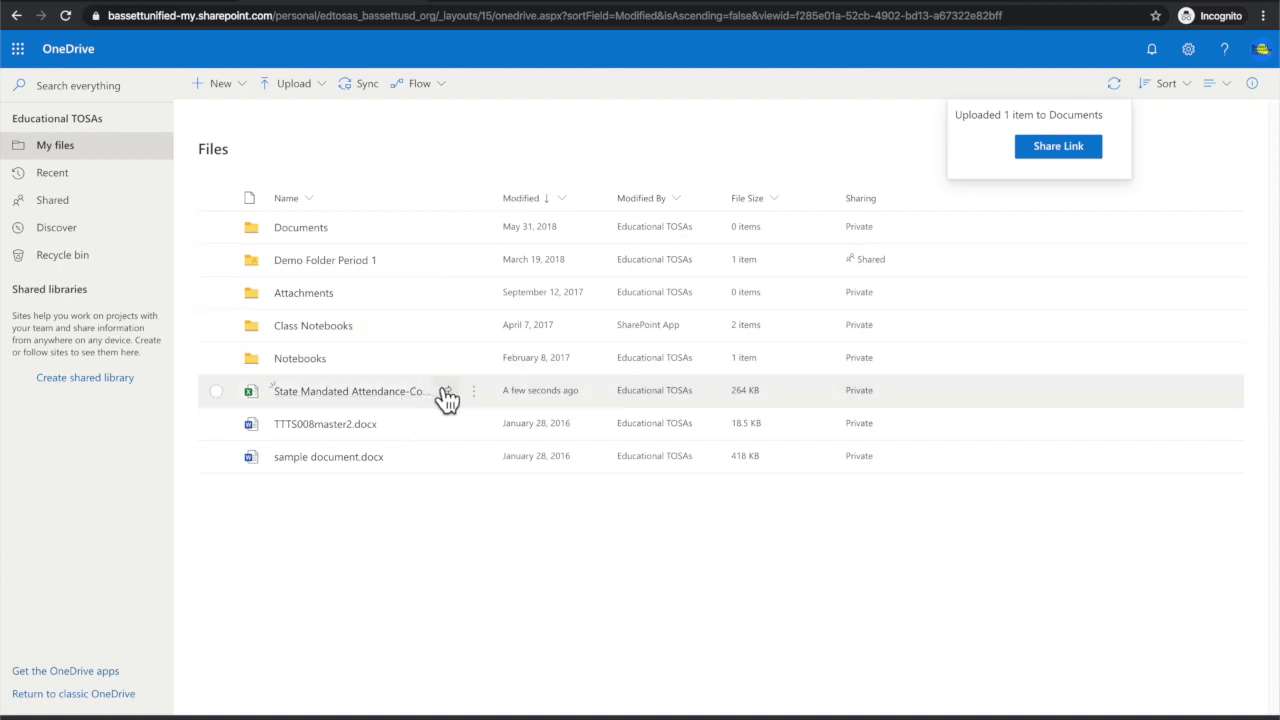
{"action": "mouse_move", "coordinate": [472, 400]}
Step: Rename the uploaded workbook to the teacher's surname followed by 'per1'
{"action": "mouse_move", "coordinate": [357, 405]}
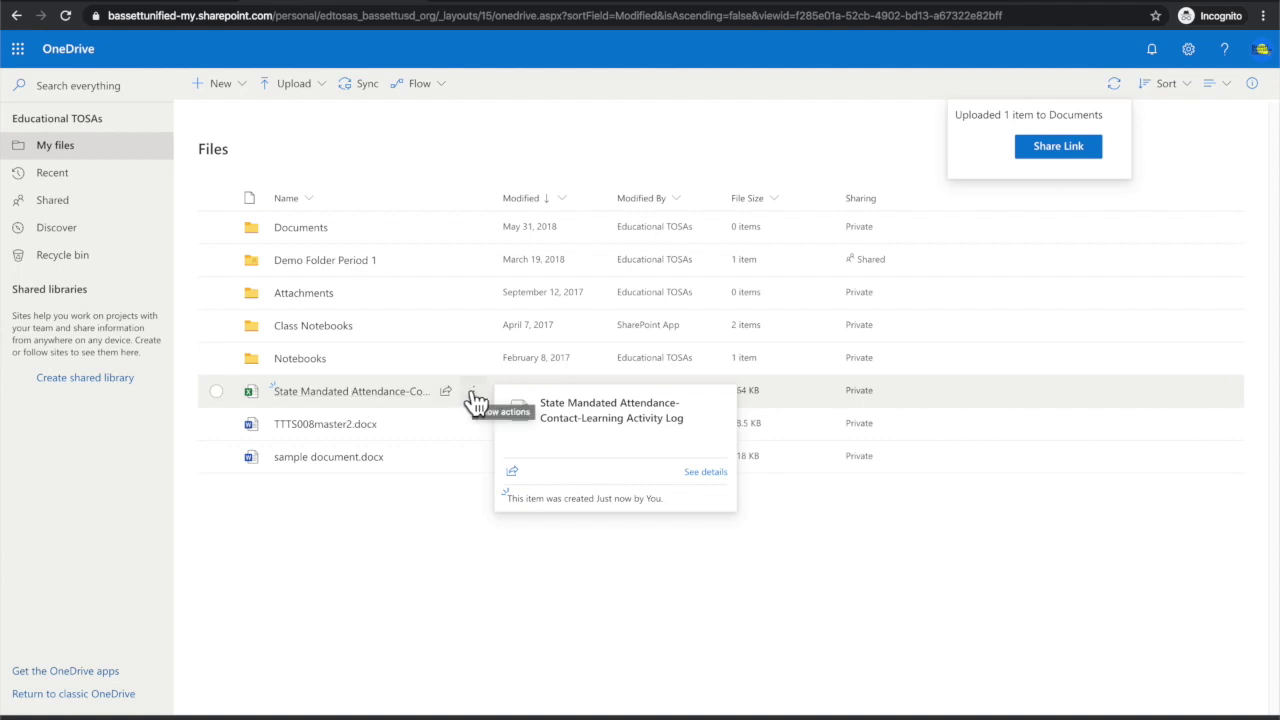
{"action": "left_click", "coordinate": [474, 396]}
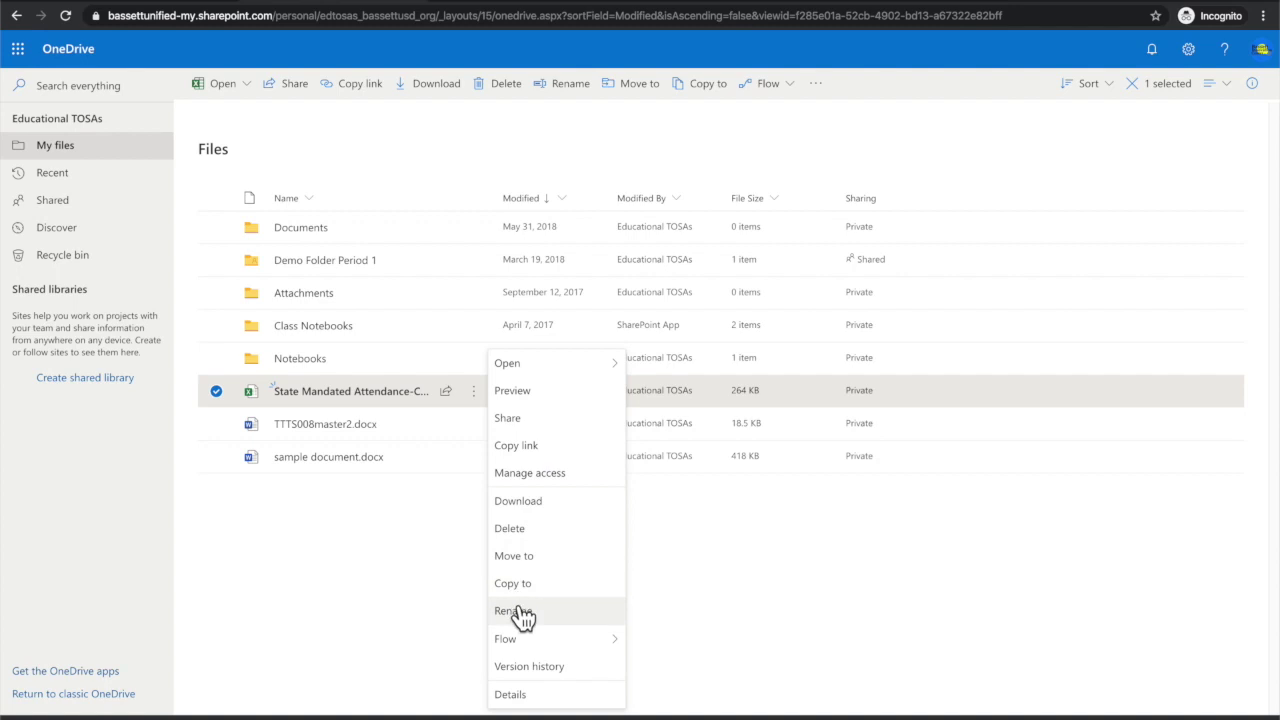
{"action": "left_click", "coordinate": [521, 610]}
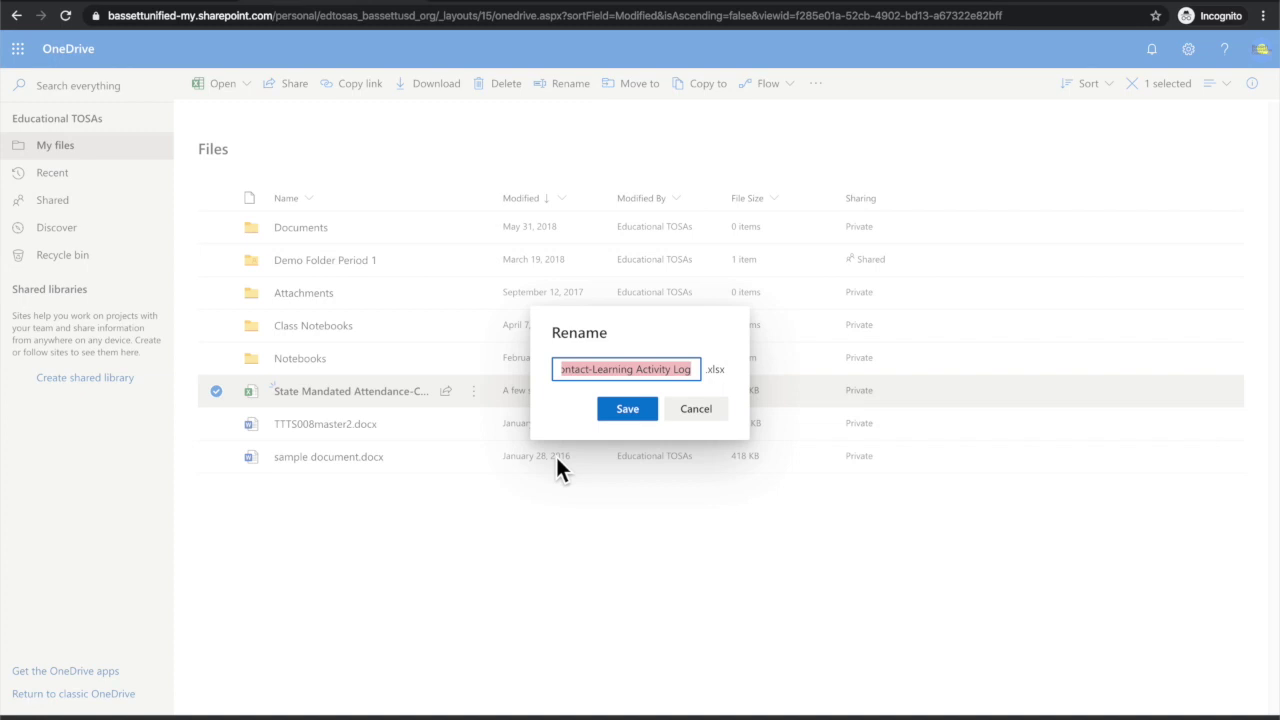
{"action": "type", "text": "Coving"}
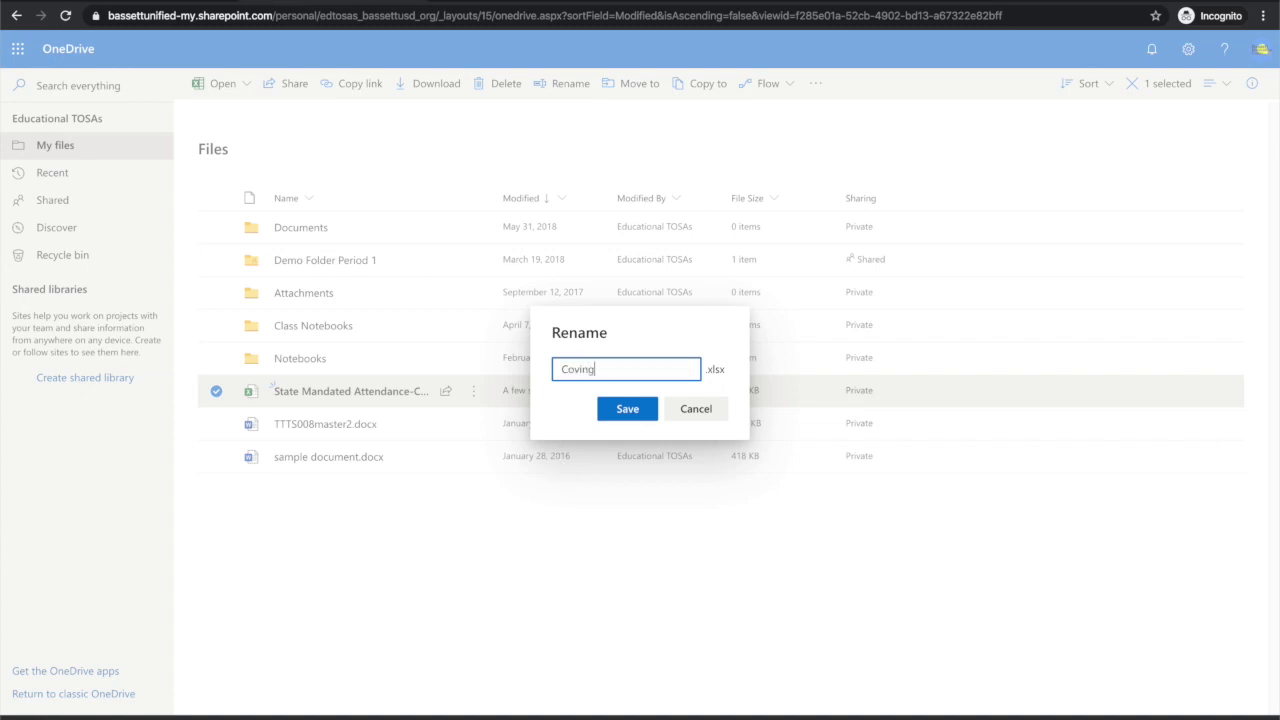
{"action": "type", "text": "ton"}
{"action": "type", "text": "per1"}
{"action": "left_click", "coordinate": [626, 410]}
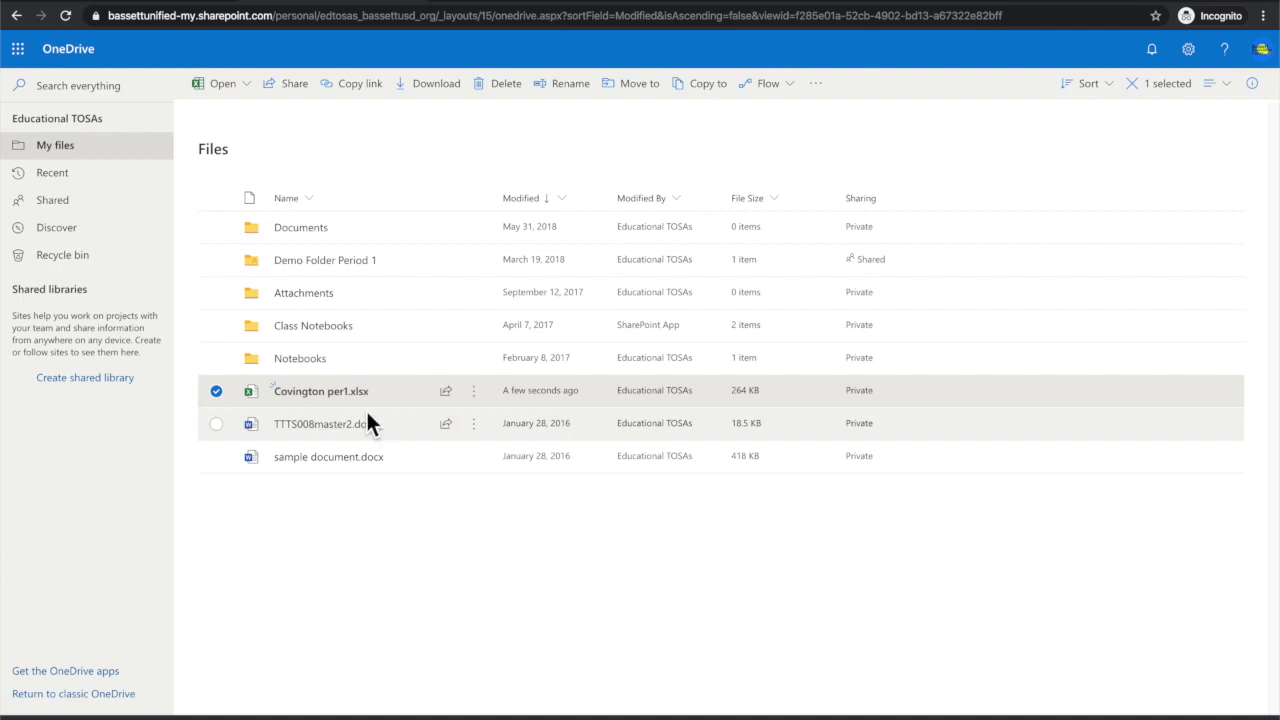
{"action": "mouse_move", "coordinate": [318, 404]}
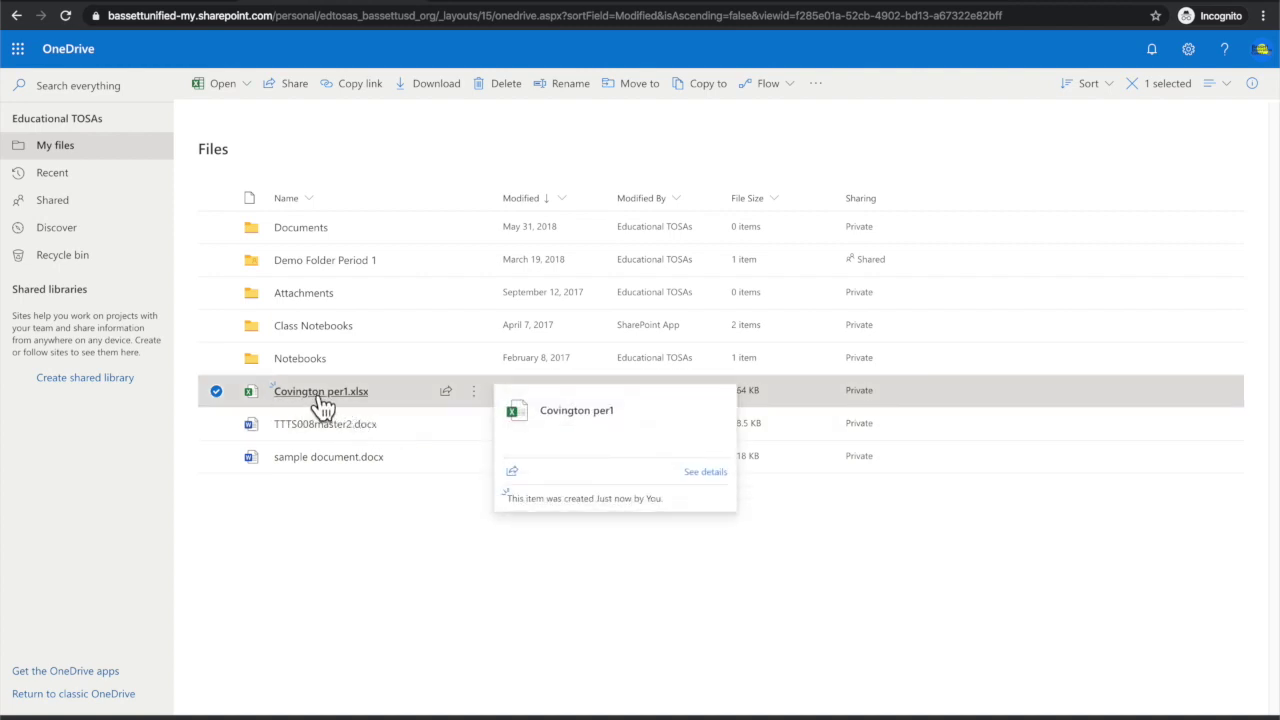
Step: Open the workbook in Excel, dismiss the privacy notice, and review the 4.13-4.17 sheet's codes and header cells
{"action": "left_click", "coordinate": [321, 396]}
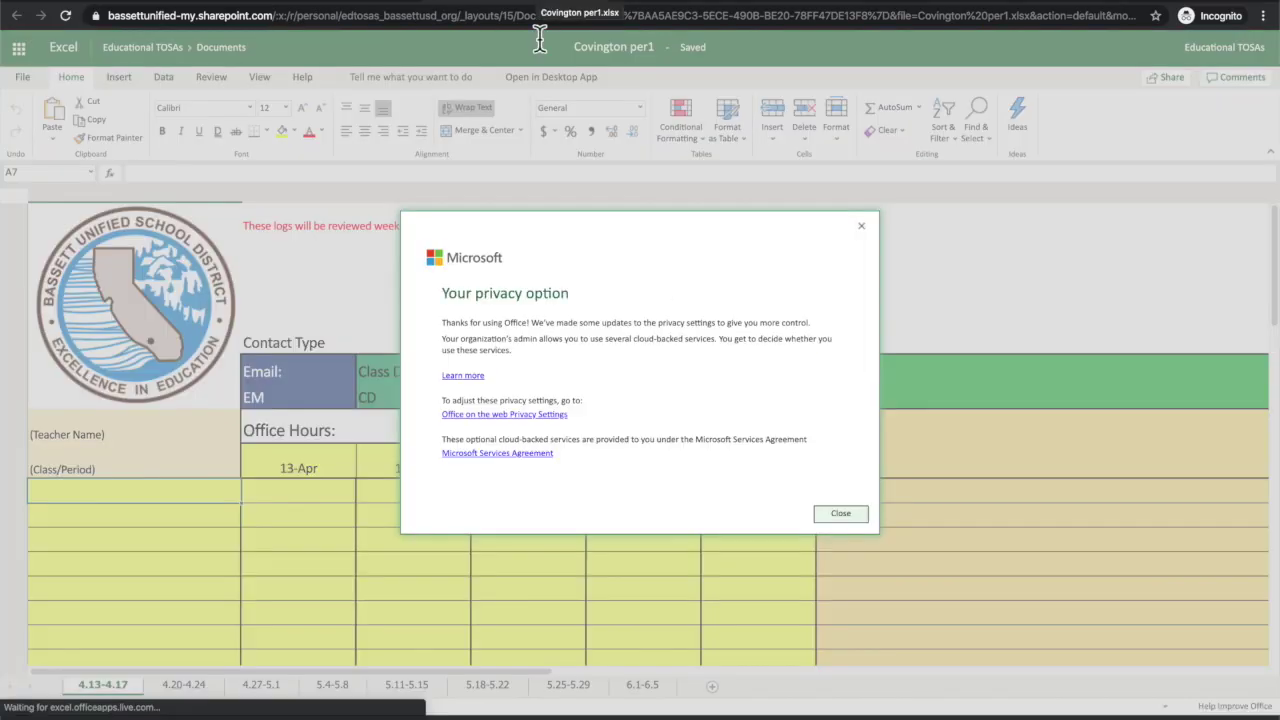
{"action": "left_click", "coordinate": [830, 513]}
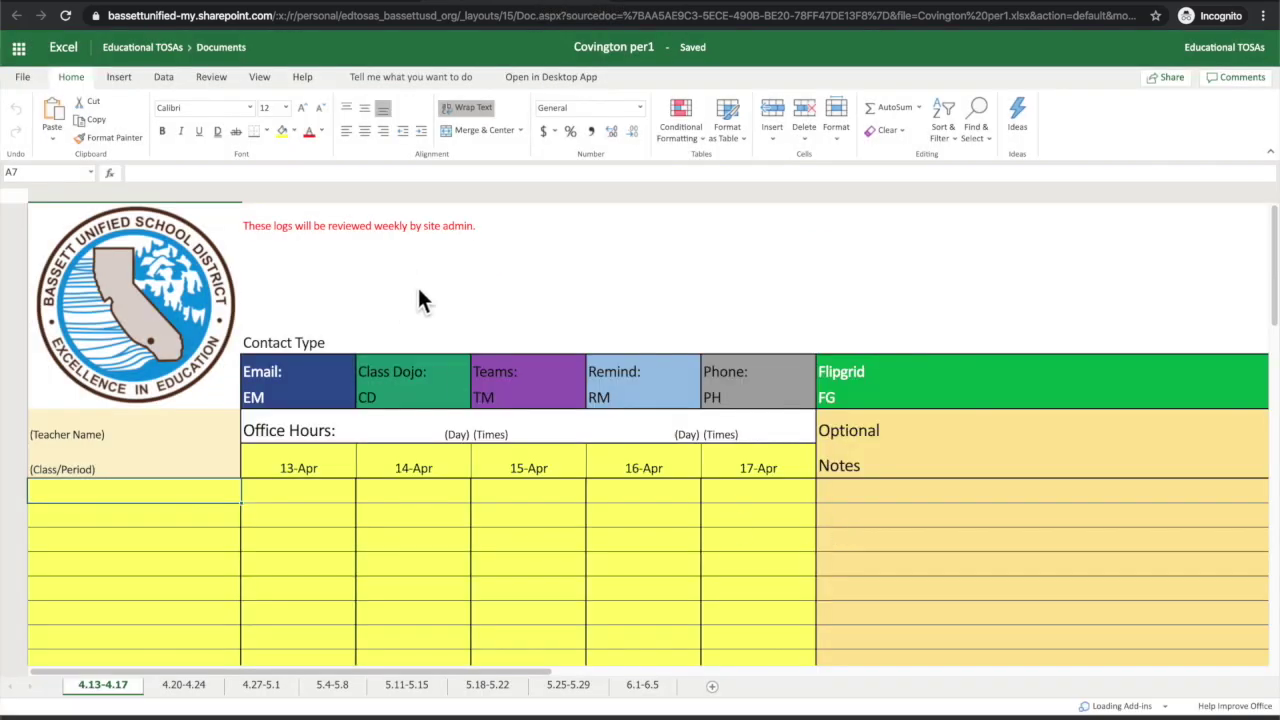
{"action": "scroll", "coordinate": [442, 365], "scroll_direction": "down", "scroll_amount": 1}
{"action": "scroll", "coordinate": [442, 365], "scroll_direction": "up", "scroll_amount": 1}
{"action": "scroll", "coordinate": [442, 365], "scroll_direction": "down", "scroll_amount": 1}
{"action": "left_click", "coordinate": [310, 364]}
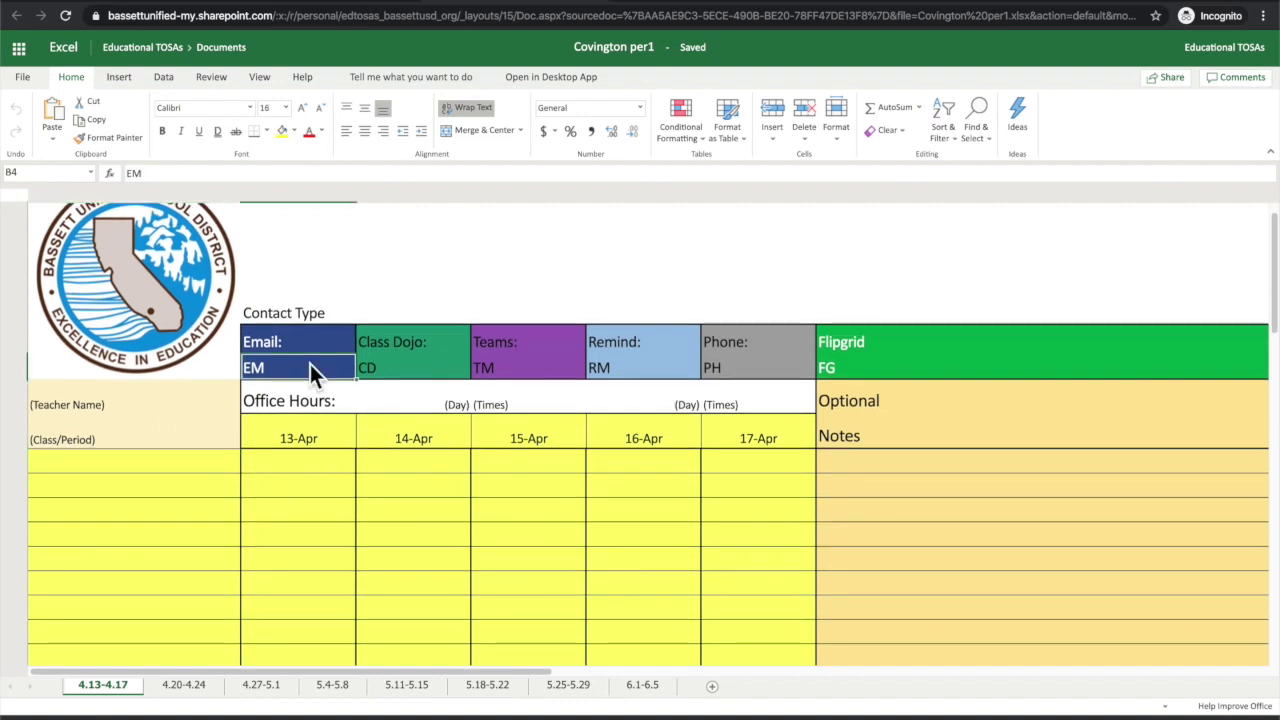
{"action": "scroll", "coordinate": [317, 345], "scroll_direction": "up", "scroll_amount": 1}
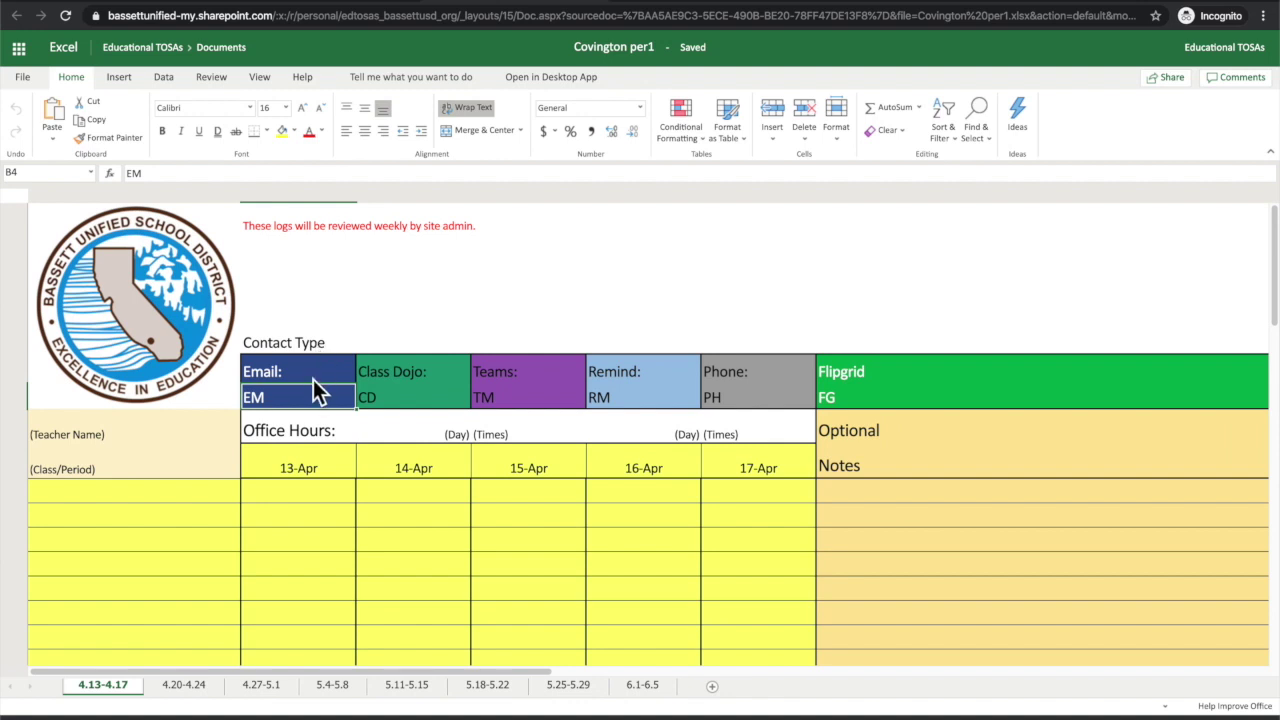
{"action": "left_click", "coordinate": [145, 440]}
{"action": "left_click", "coordinate": [146, 477]}
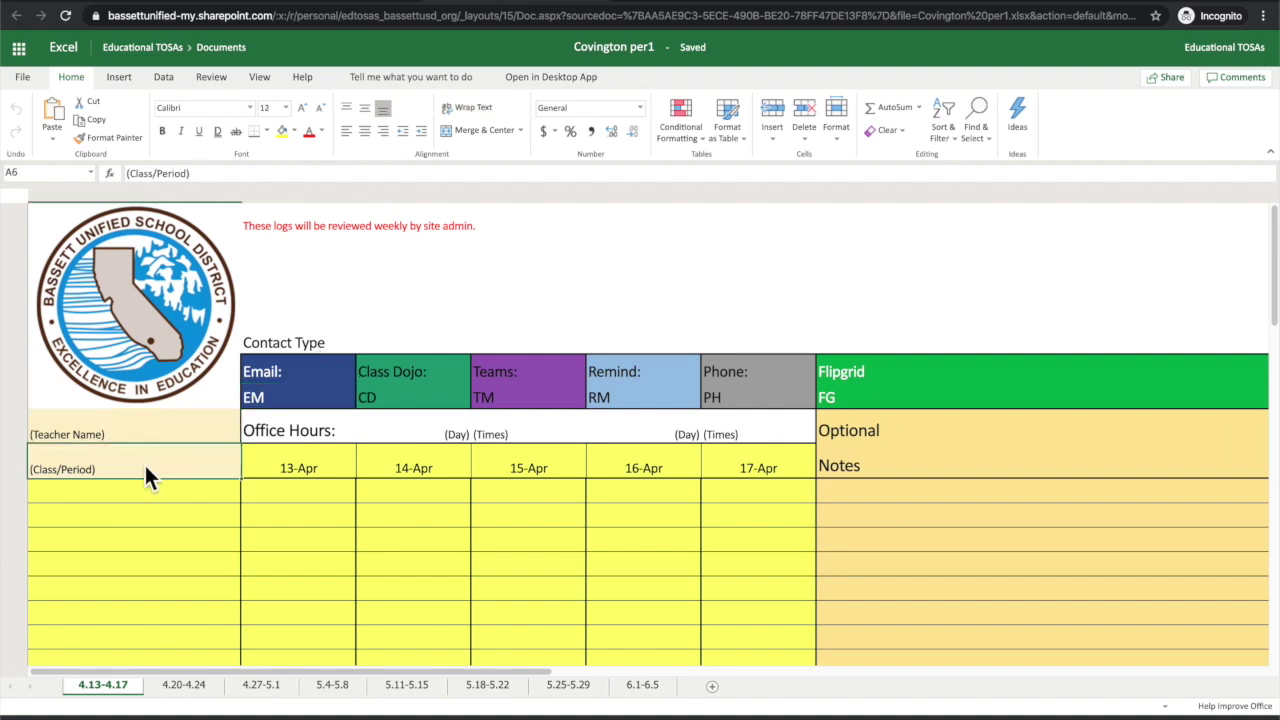
{"action": "scroll", "coordinate": [150, 490], "scroll_direction": "down", "scroll_amount": 5}
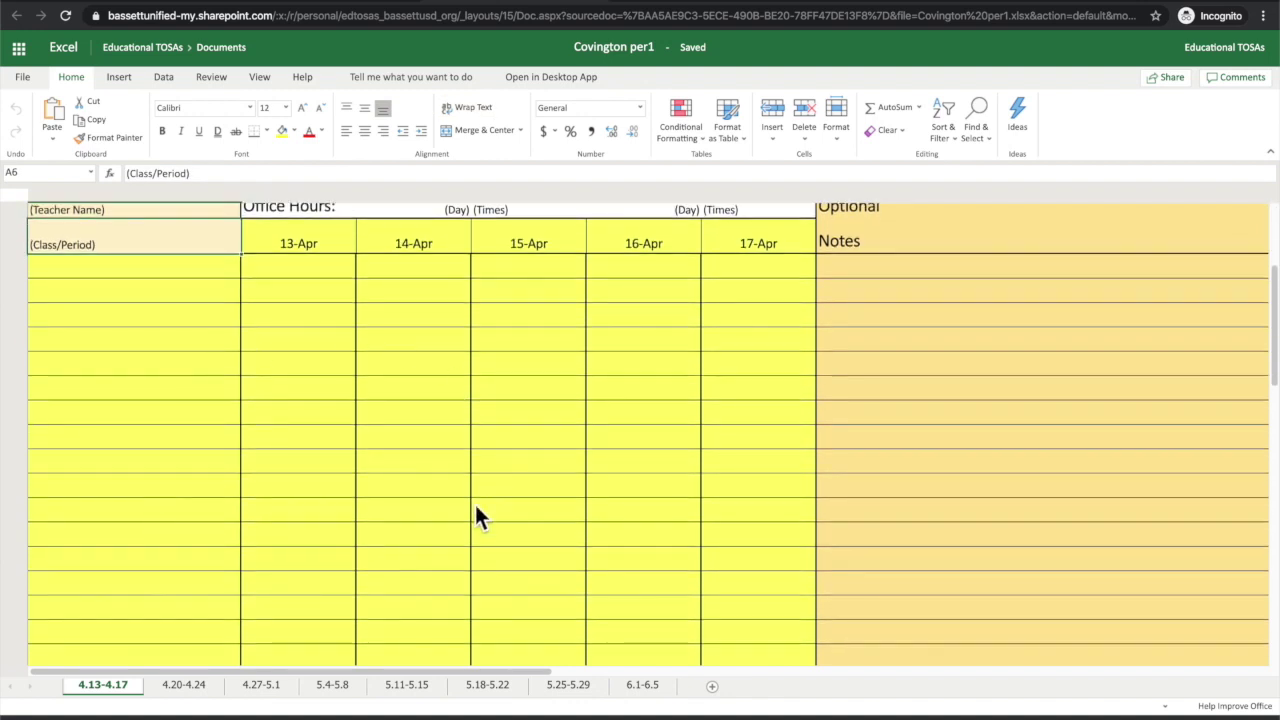
{"action": "scroll", "coordinate": [188, 336], "scroll_direction": "up", "scroll_amount": 3}
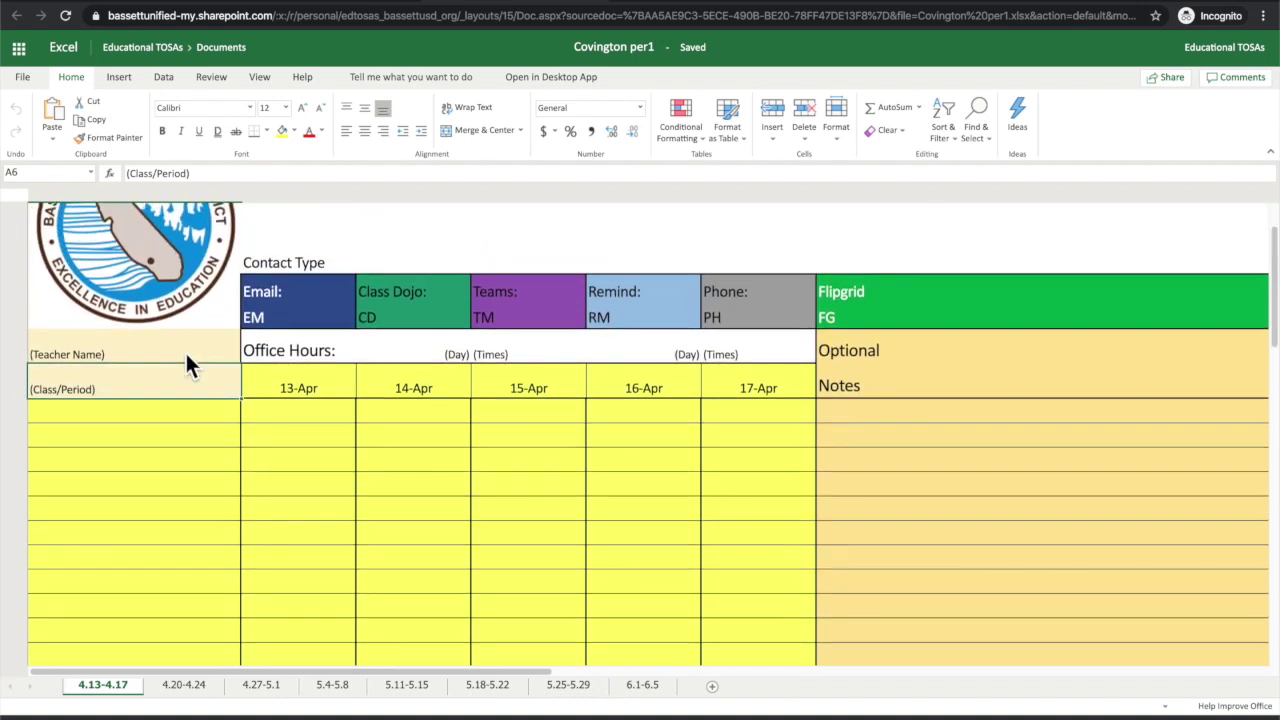
{"action": "left_click", "coordinate": [188, 358]}
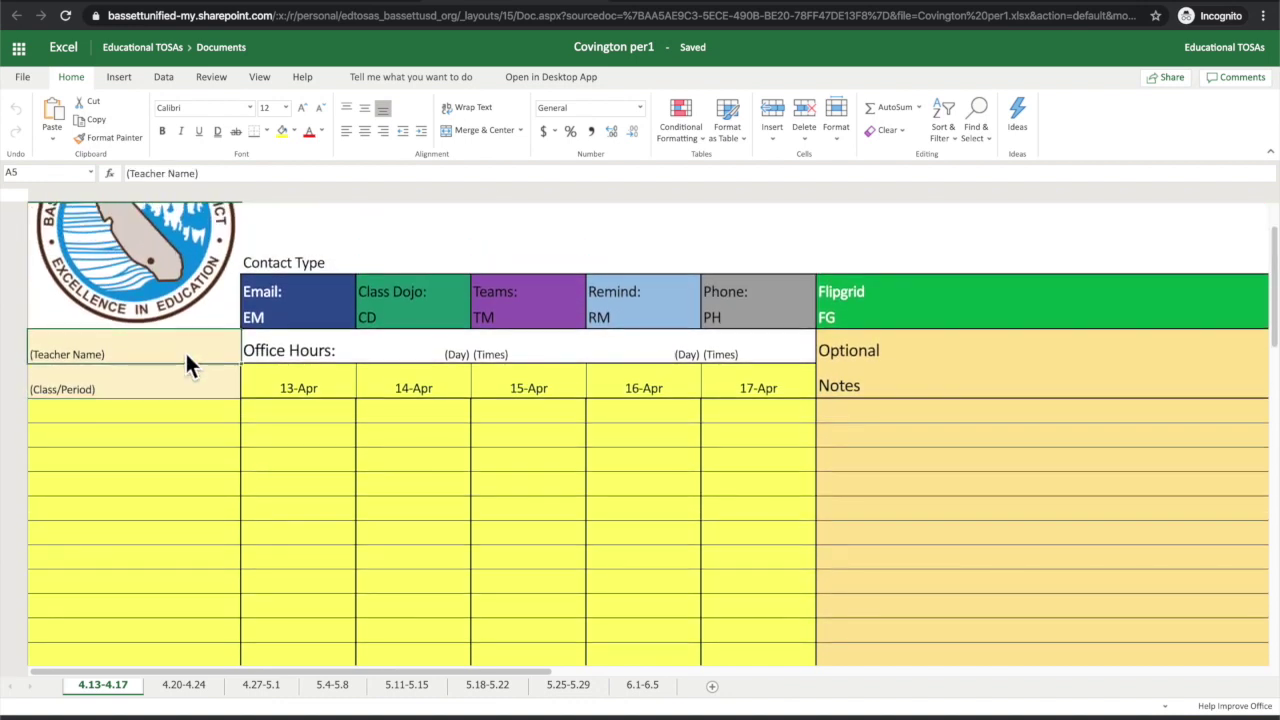
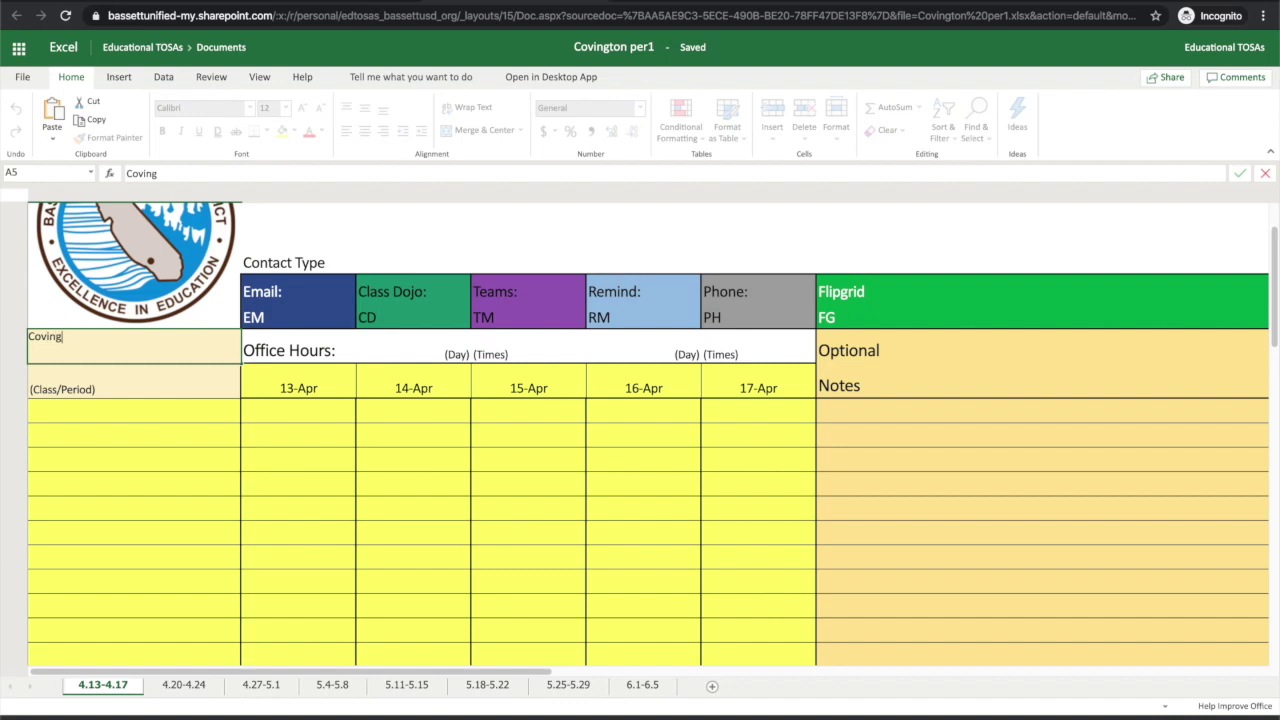
Step: Enter the teacher's name in A5 and 'English 10 Per. 1' in A6
{"action": "key", "text": "Return"}
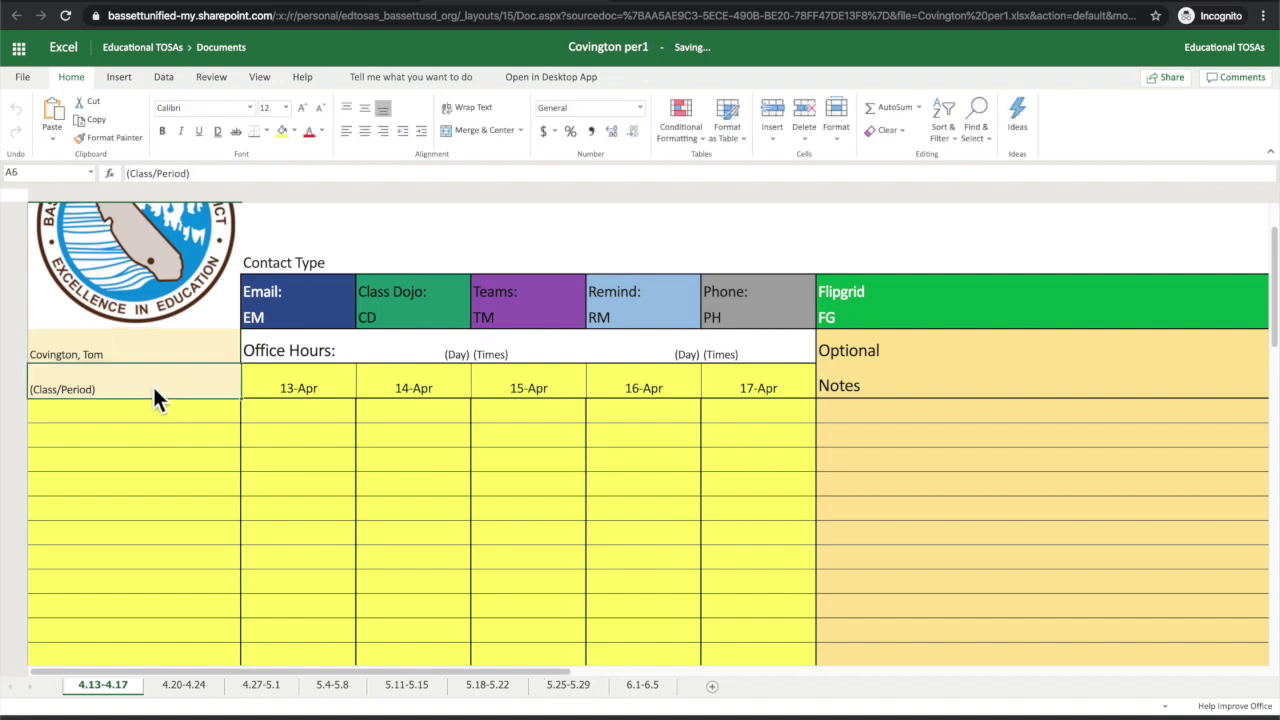
{"action": "type", "text": "En"}
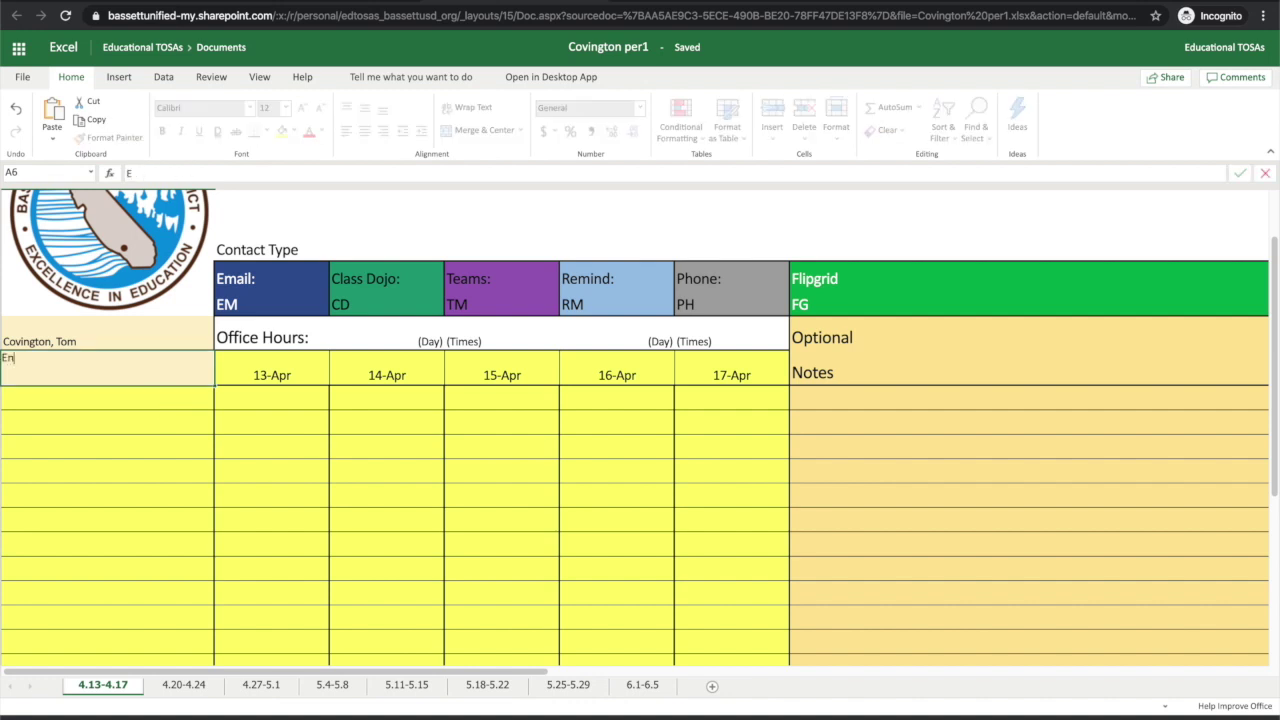
{"action": "type", "text": "glish 1 P"}
{"action": "type", "text": "er. 1"}
{"action": "left_click", "coordinate": [38, 358]}
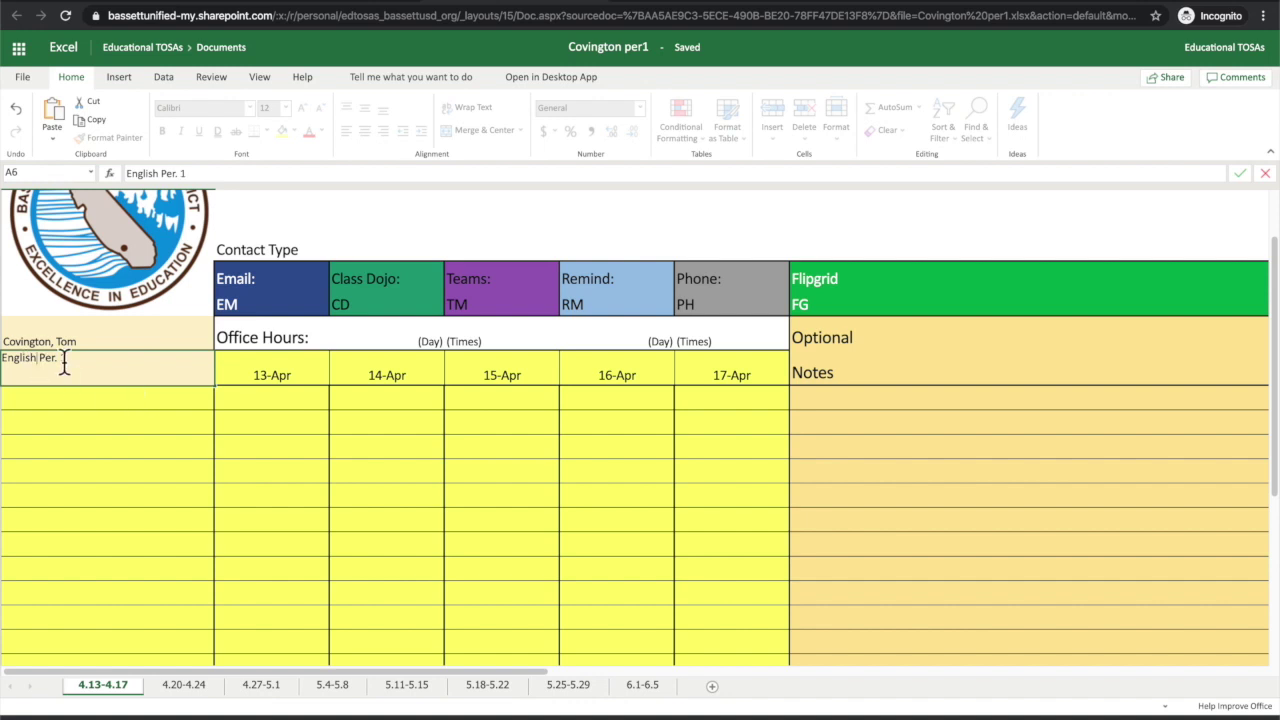
{"action": "type", "text": "10"}
{"action": "left_click", "coordinate": [390, 342]}
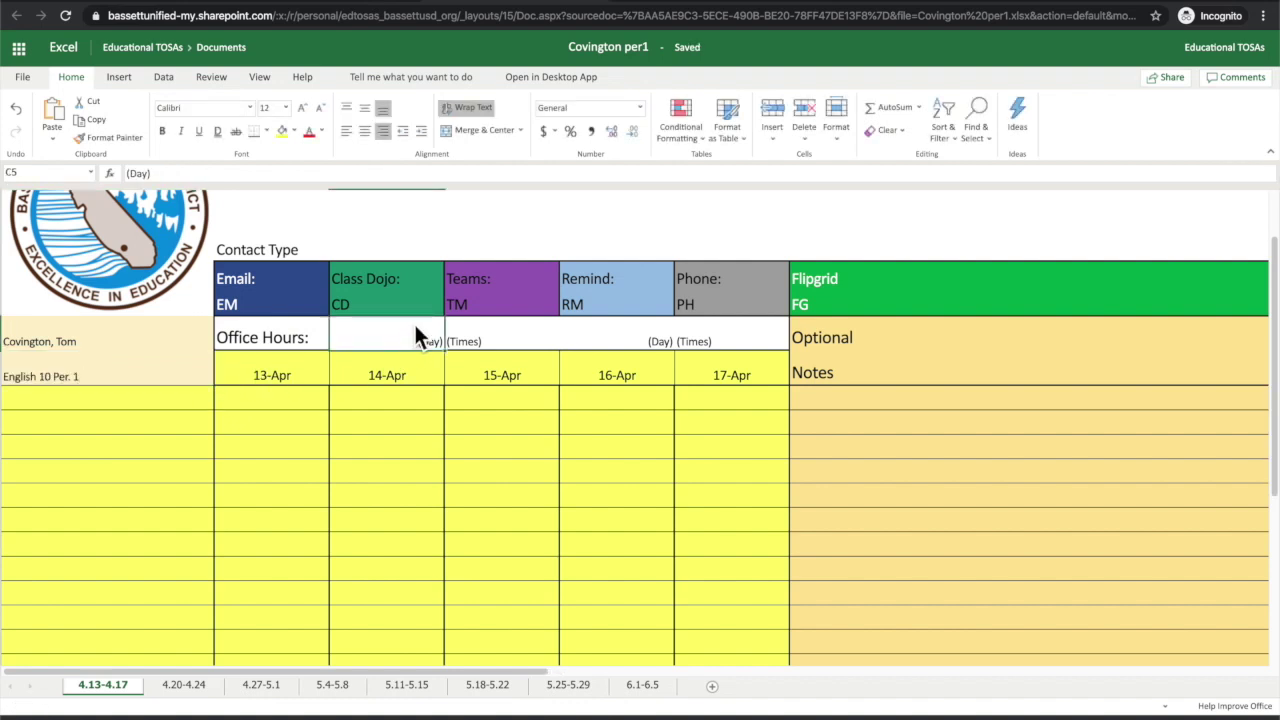
Step: Set the first office hours to Tues. 10am-12pm in C5 and D5
{"action": "type", "text": "Tue"}
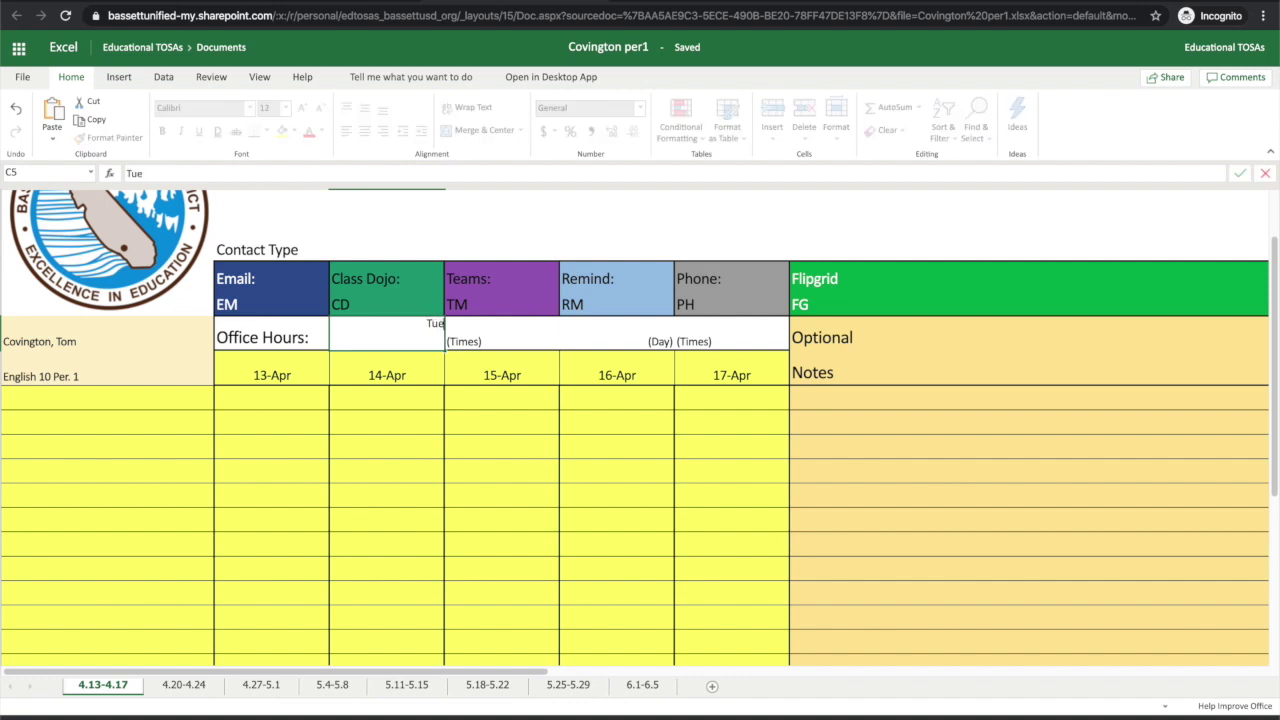
{"action": "type", "text": "s."}
{"action": "left_click", "coordinate": [480, 339]}
{"action": "double_click", "coordinate": [473, 340]}
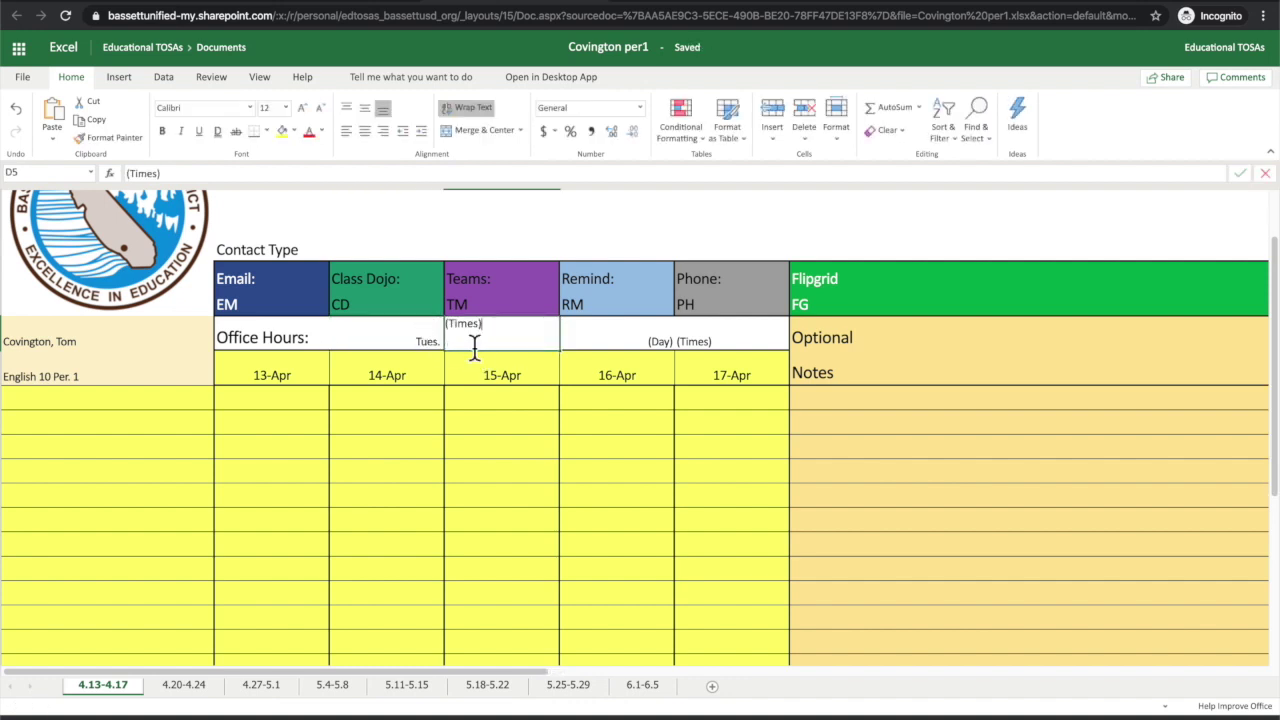
{"action": "left_click_drag", "start_coordinate": [484, 324], "coordinate": [439, 326]}
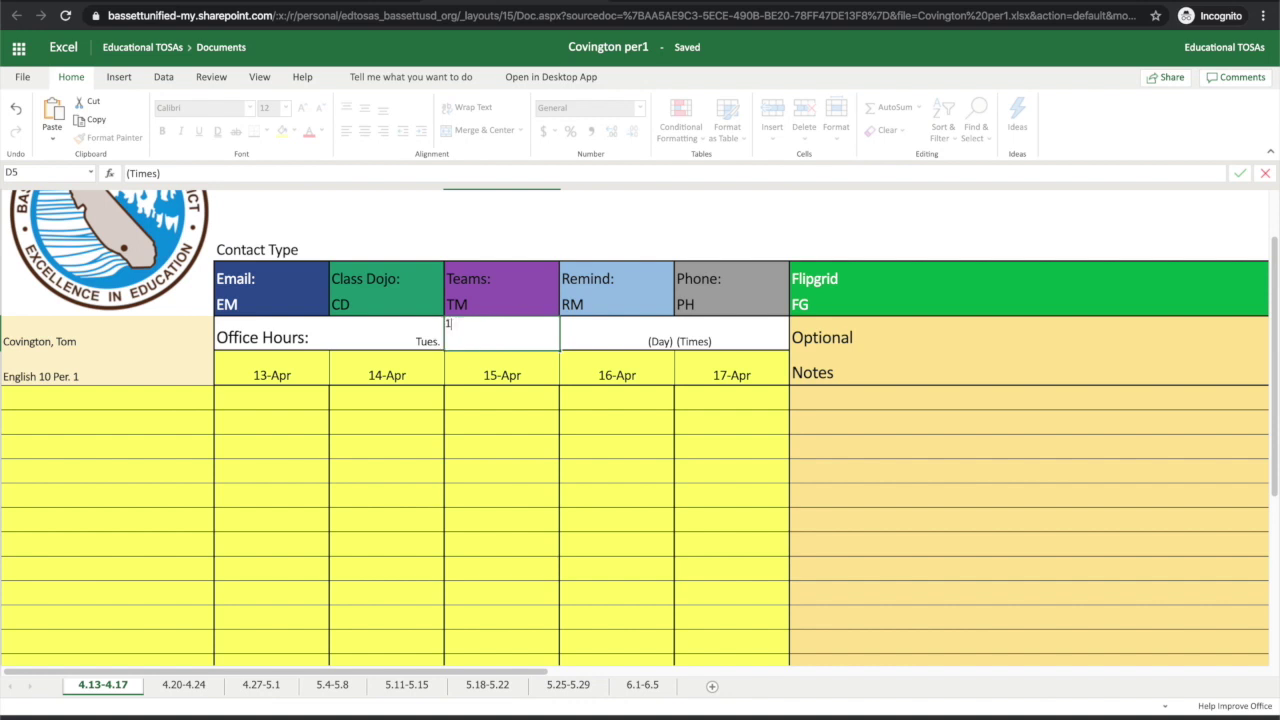
{"action": "type", "text": "10am-12pm"}
{"action": "left_click", "coordinate": [584, 336]}
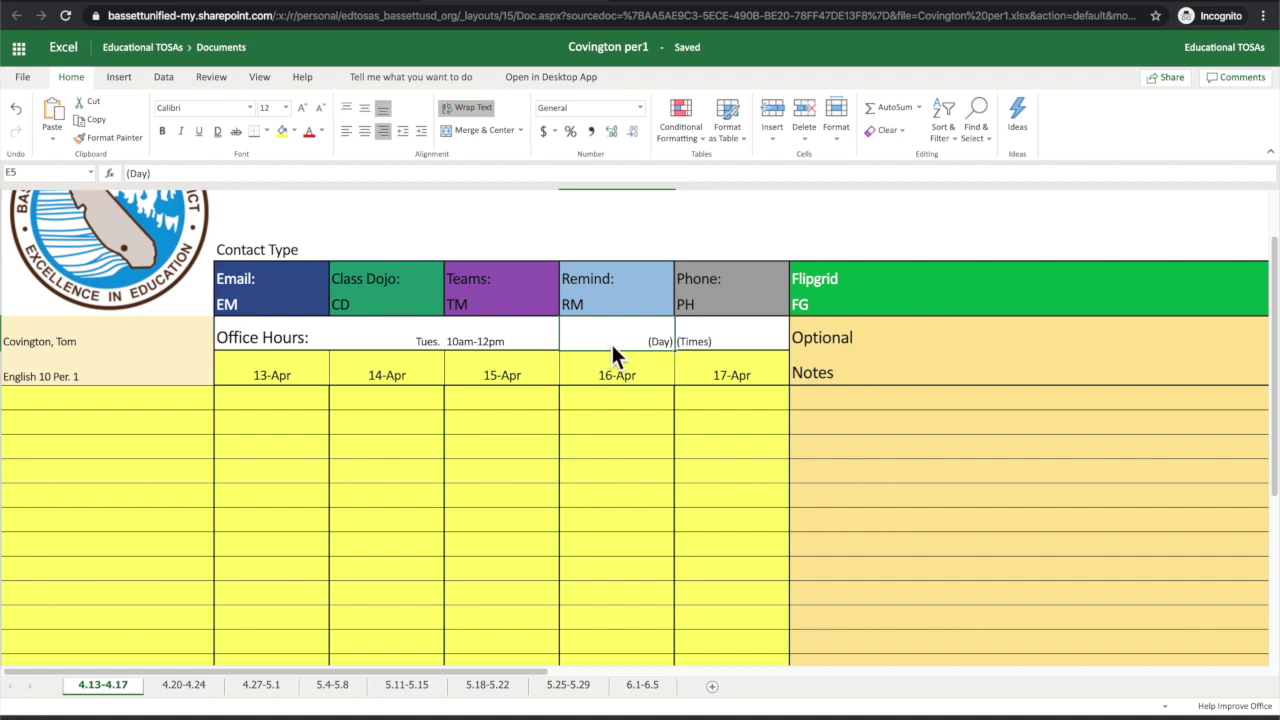
Step: Set the second office hours to Thurs 1-3pm in E5 and F5
{"action": "type", "text": "Thurs"}
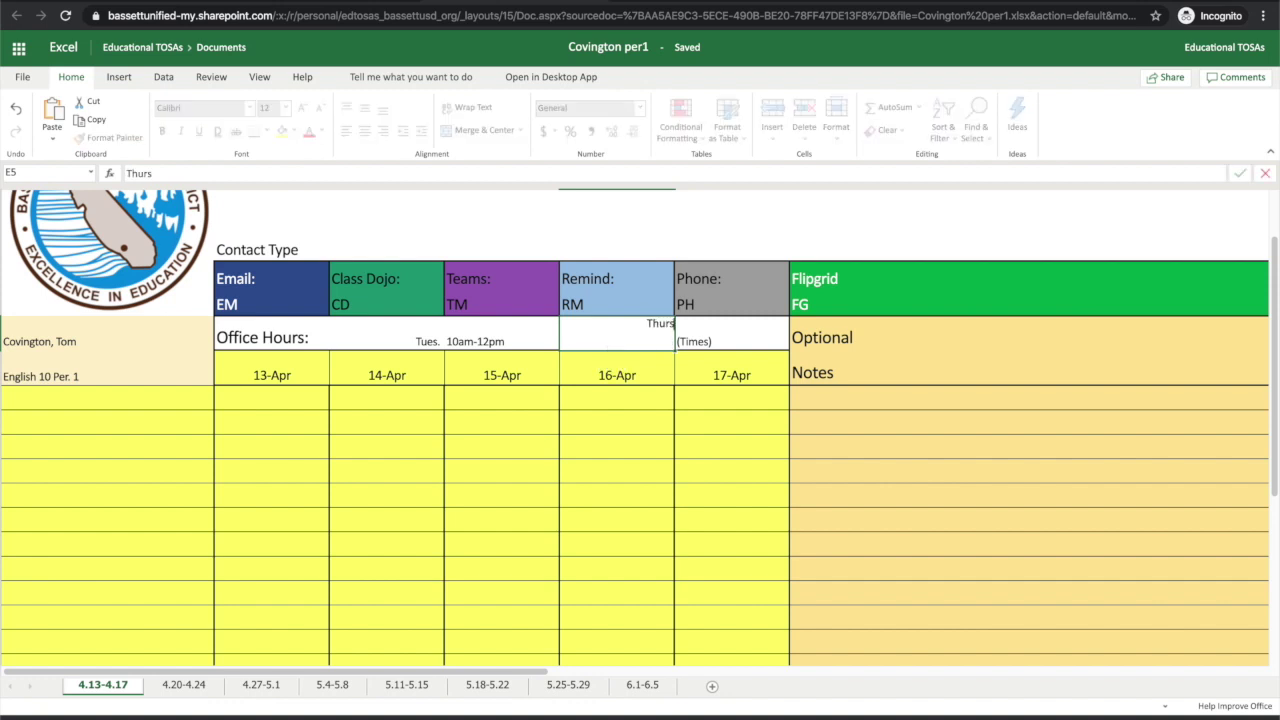
{"action": "left_click", "coordinate": [699, 338]}
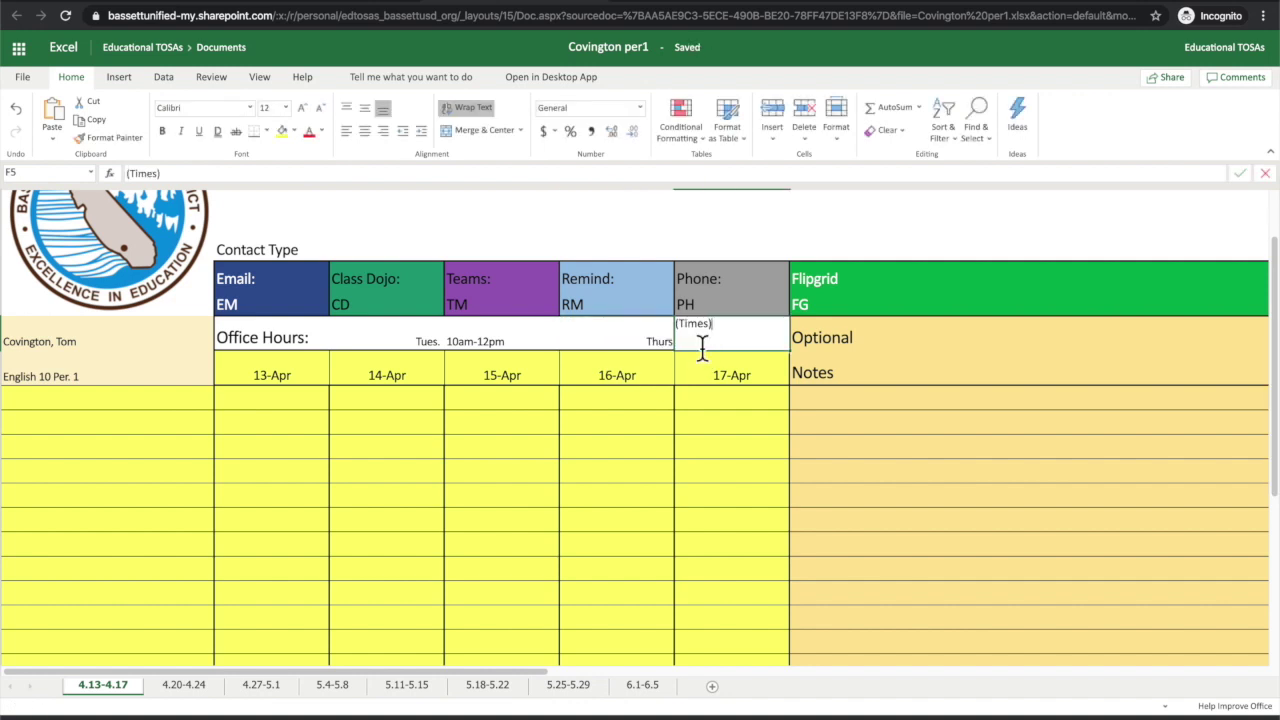
{"action": "double_click", "coordinate": [701, 341]}
{"action": "left_click_drag", "start_coordinate": [723, 337], "coordinate": [671, 326]}
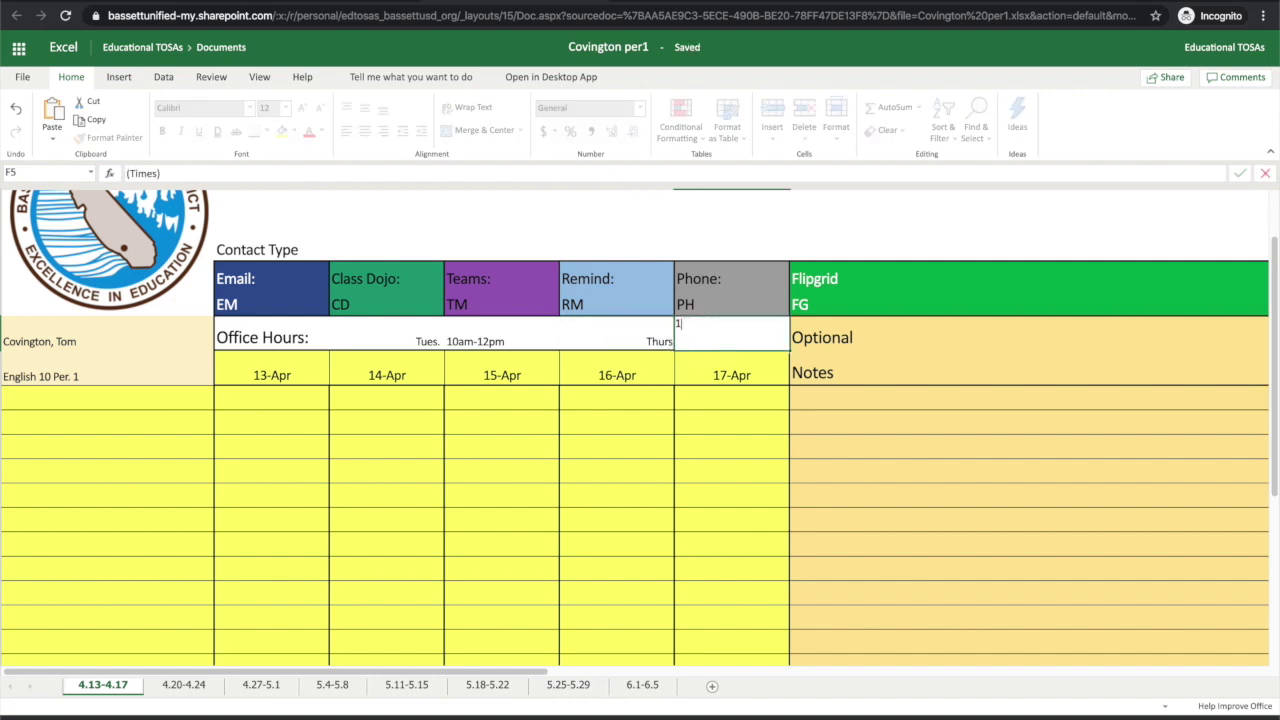
{"action": "type", "text": "1-3pm"}
{"action": "left_click", "coordinate": [566, 336]}
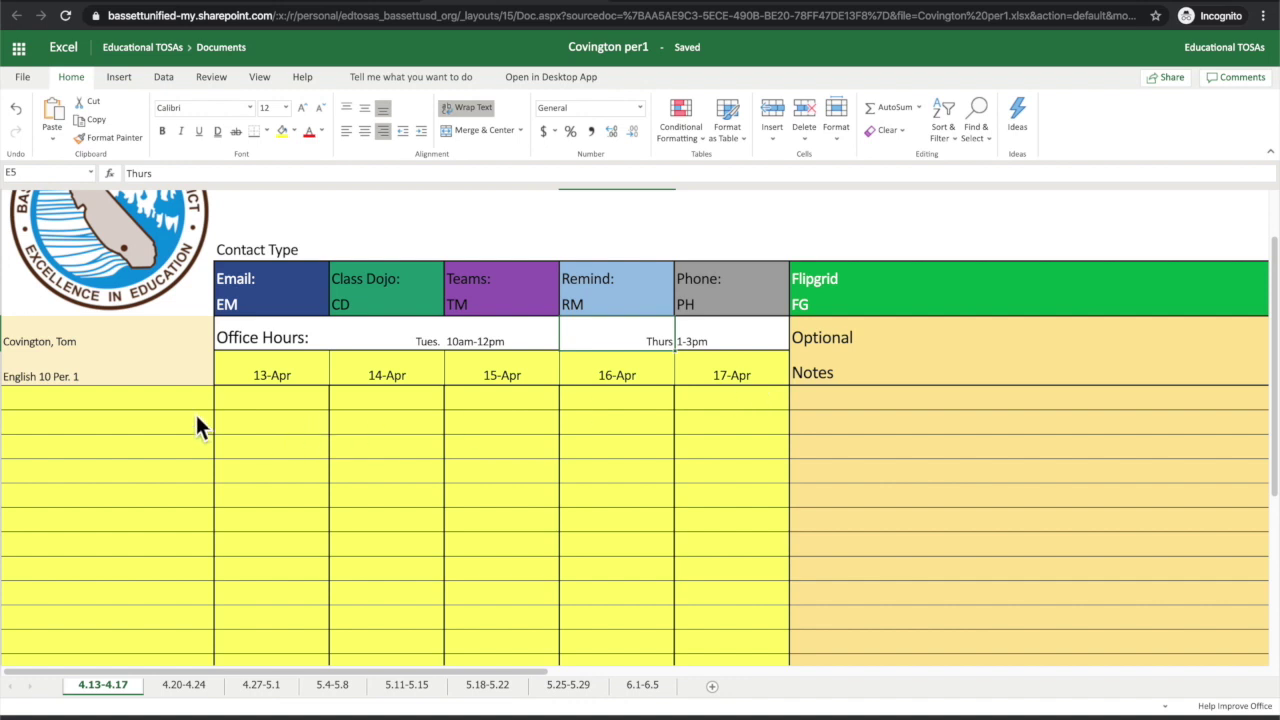
Step: Type the placeholder 'Last, First' into cell A7 of the student name column
{"action": "left_click", "coordinate": [116, 409]}
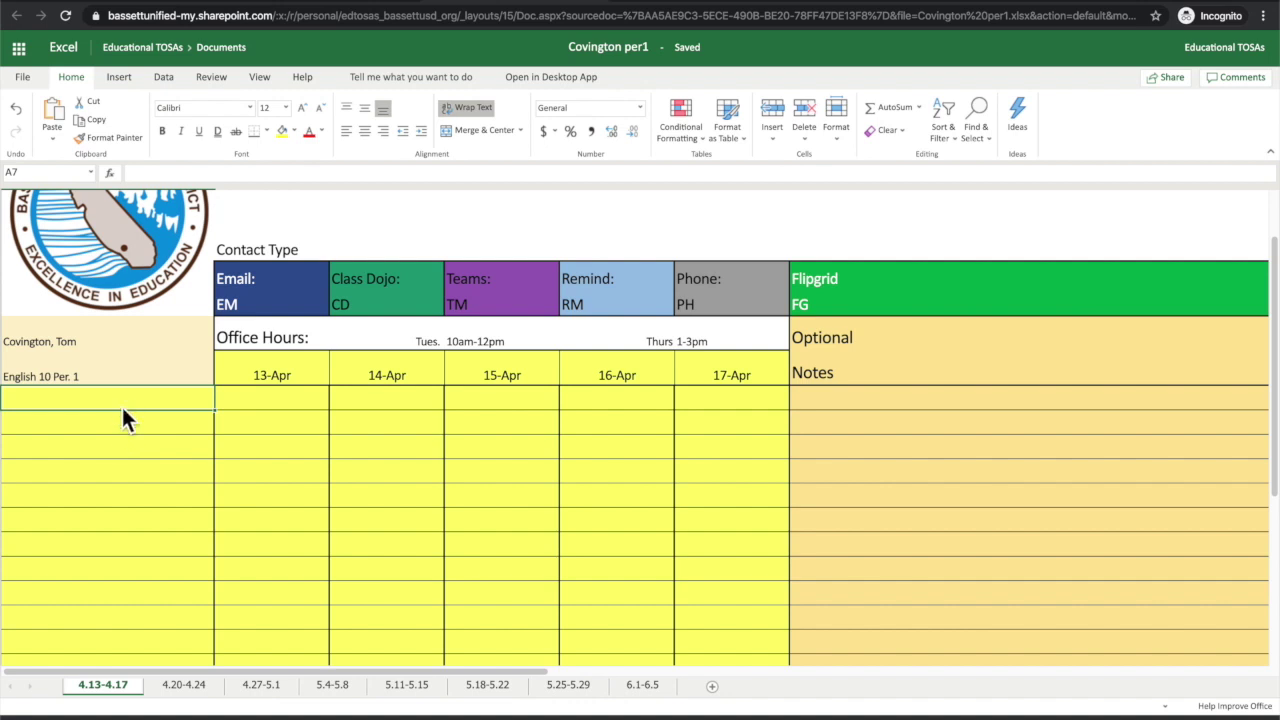
{"action": "type", "text": "Last "}
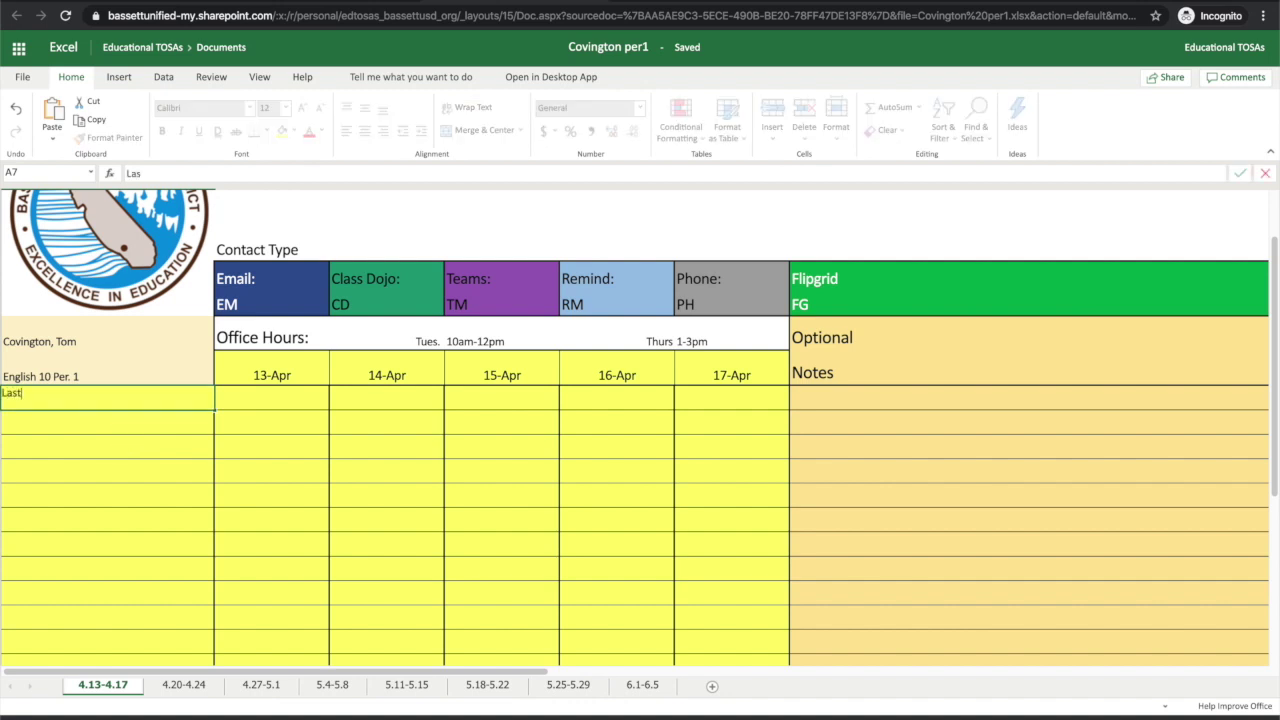
{"action": "type", "text": ","}
{"action": "type", "text": ","}
{"action": "type", "text": " First"}
{"action": "scroll", "coordinate": [33, 514], "scroll_direction": "down", "scroll_amount": 3}
{"action": "scroll", "coordinate": [33, 514], "scroll_direction": "up", "scroll_amount": 3}
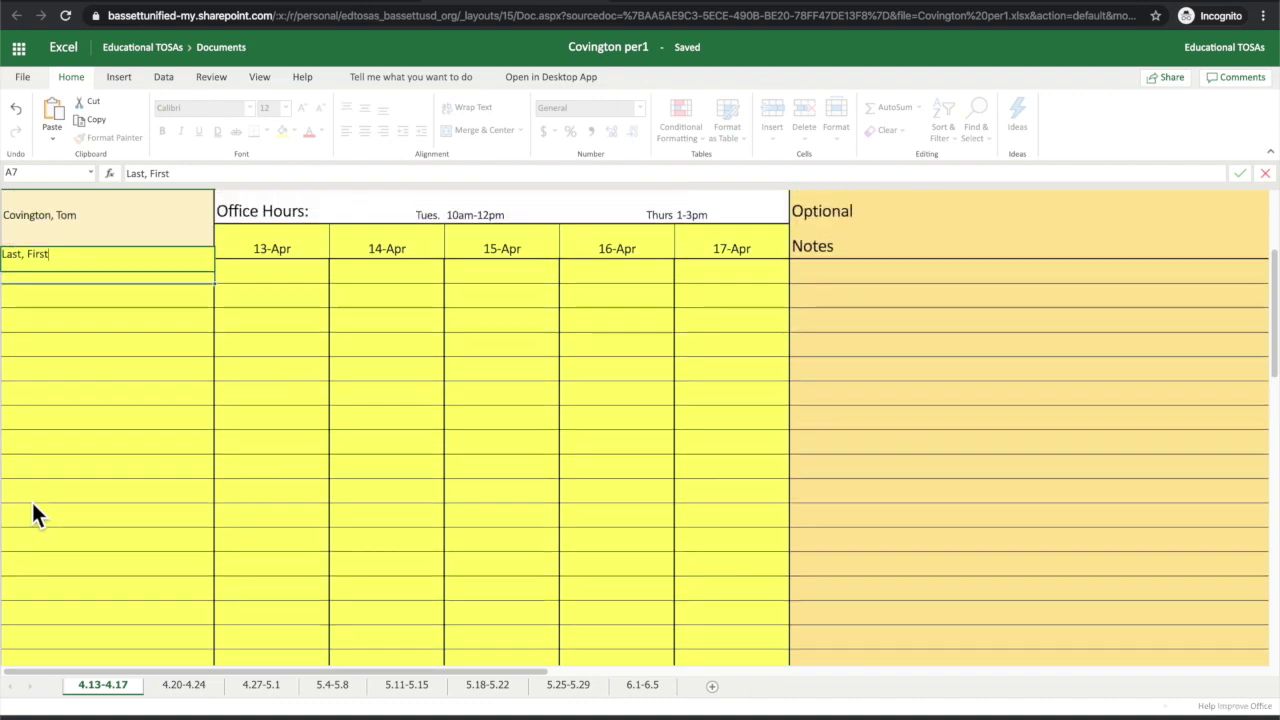
{"action": "scroll", "coordinate": [33, 514], "scroll_direction": "up", "scroll_amount": 1}
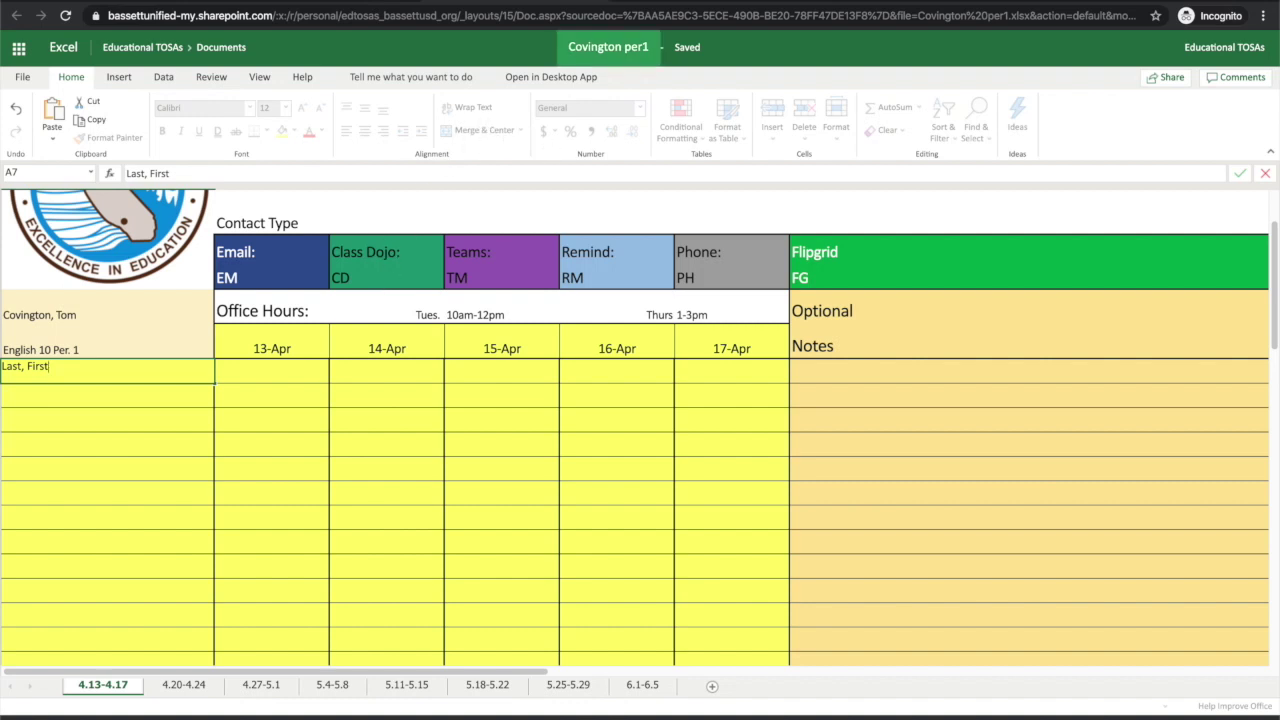
{"action": "key", "text": "Escape"}
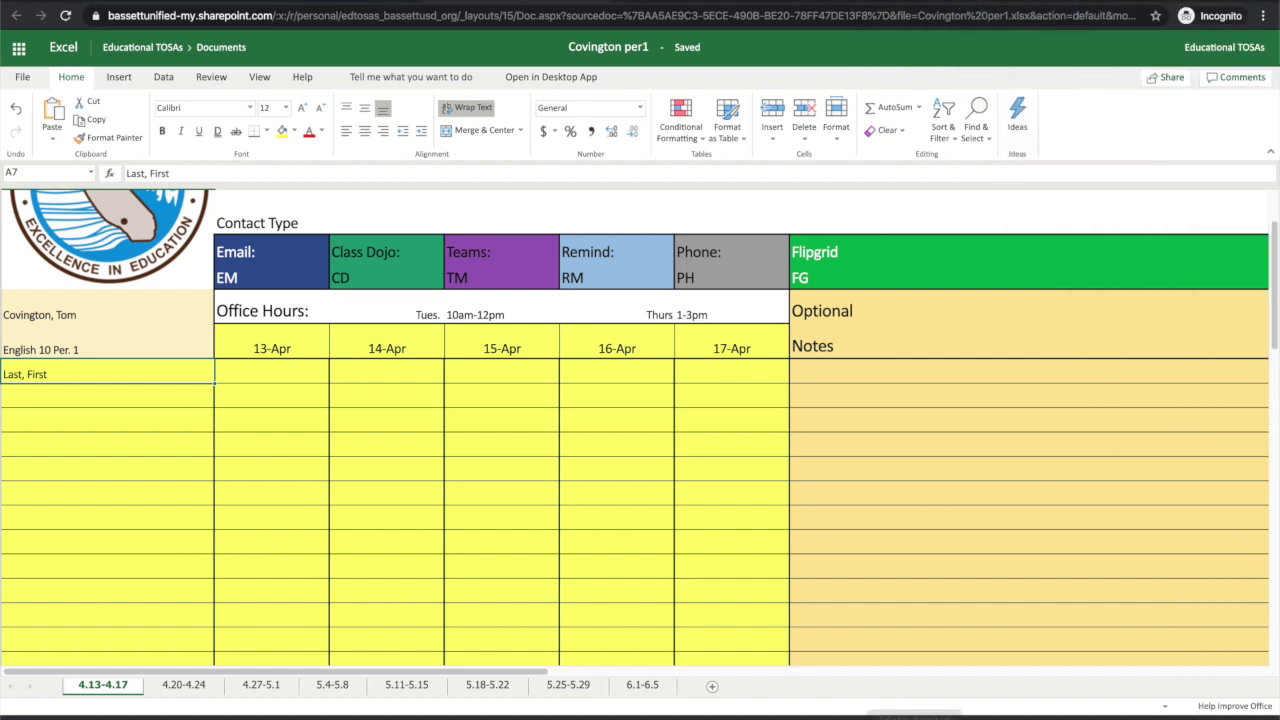
Step: Bring up the Class Roster For Posting workbook in desktop Excel
{"action": "mouse_move", "coordinate": [929, 712]}
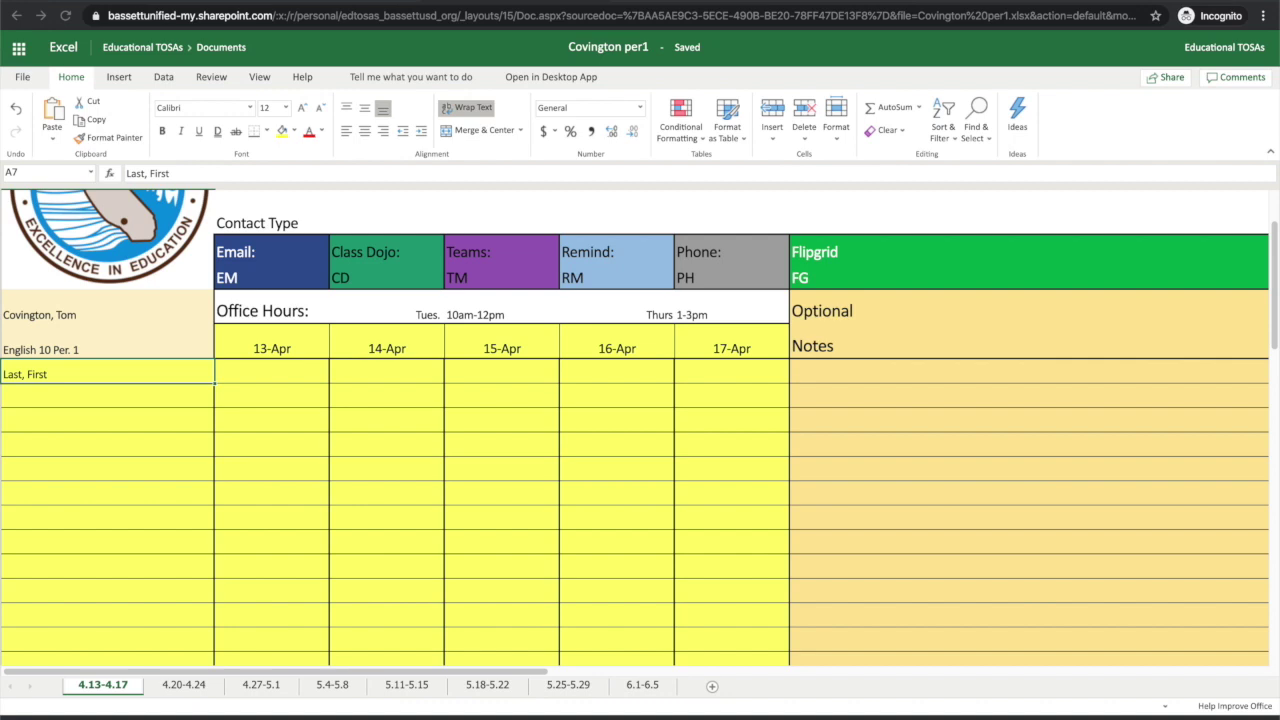
{"action": "left_click", "coordinate": [920, 11]}
Step: Select the roster's 25 student names, B7 through B31
{"action": "left_click_drag", "start_coordinate": [920, 11], "coordinate": [886, 6]}
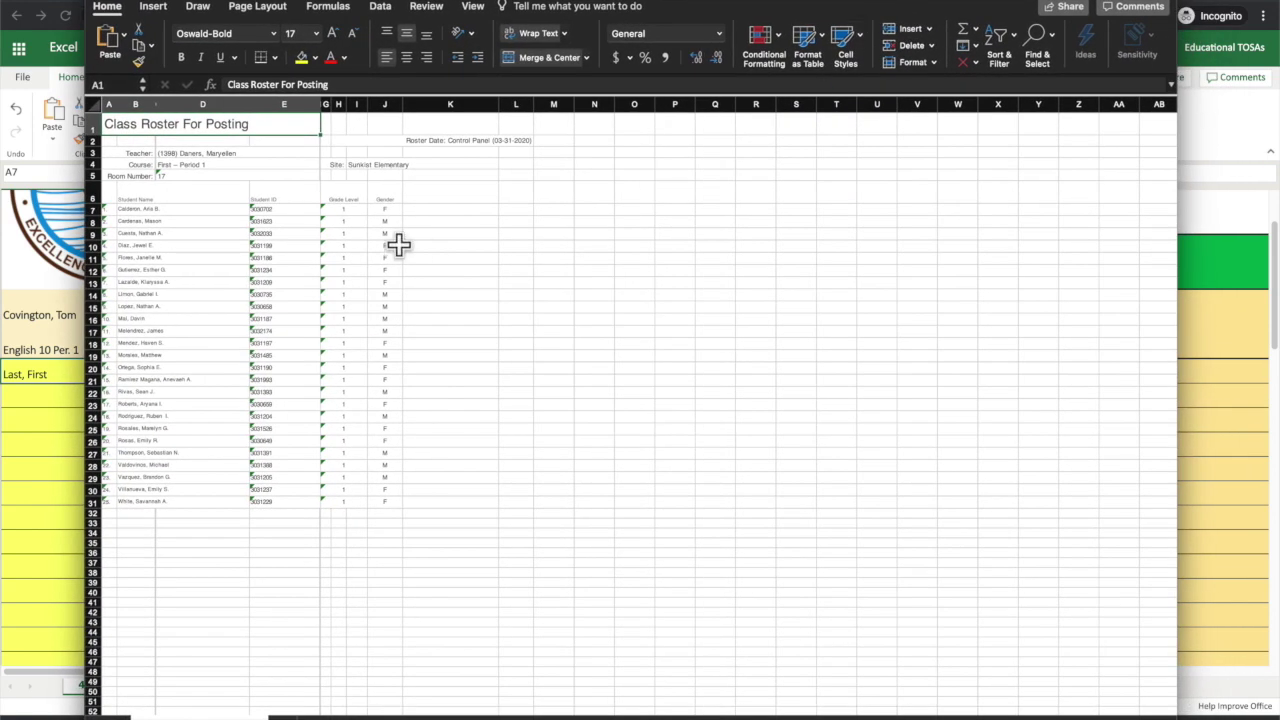
{"action": "scroll", "coordinate": [143, 189], "scroll_direction": "up", "scroll_amount": 5}
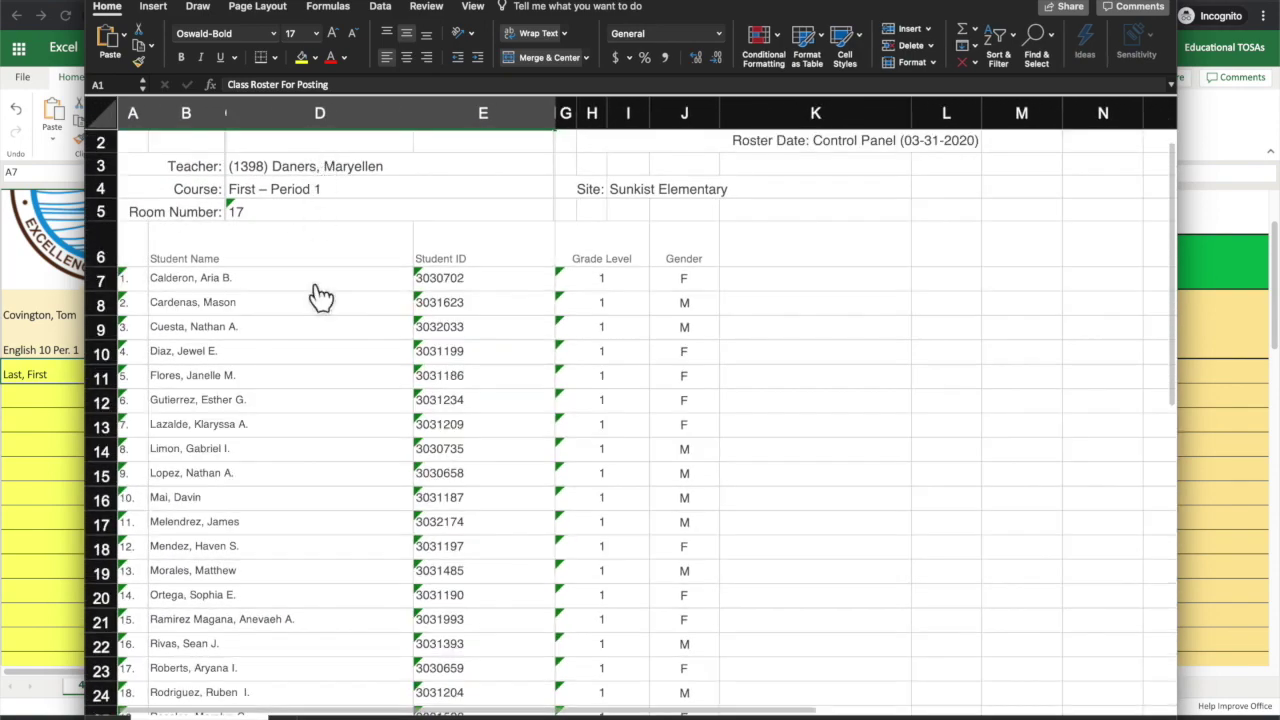
{"action": "scroll", "coordinate": [317, 294], "scroll_direction": "down", "scroll_amount": 3}
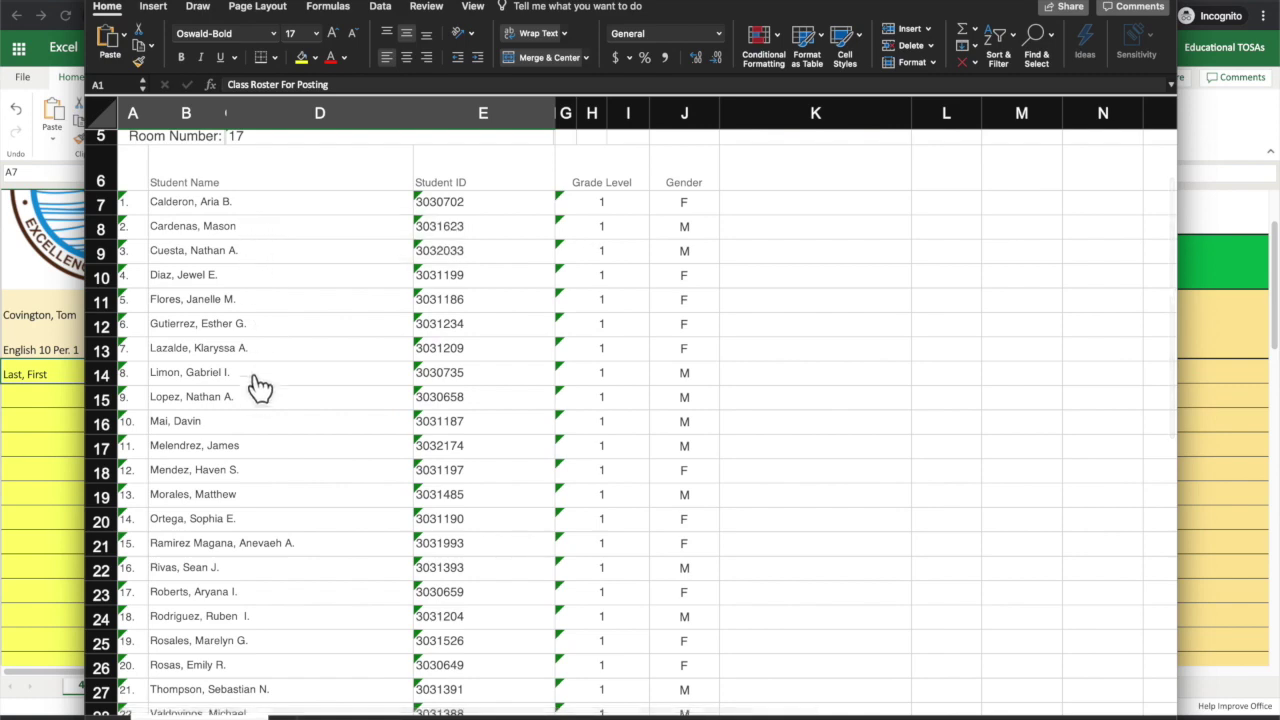
{"action": "scroll", "coordinate": [260, 397], "scroll_direction": "down", "scroll_amount": 6}
{"action": "scroll", "coordinate": [260, 397], "scroll_direction": "up", "scroll_amount": 5}
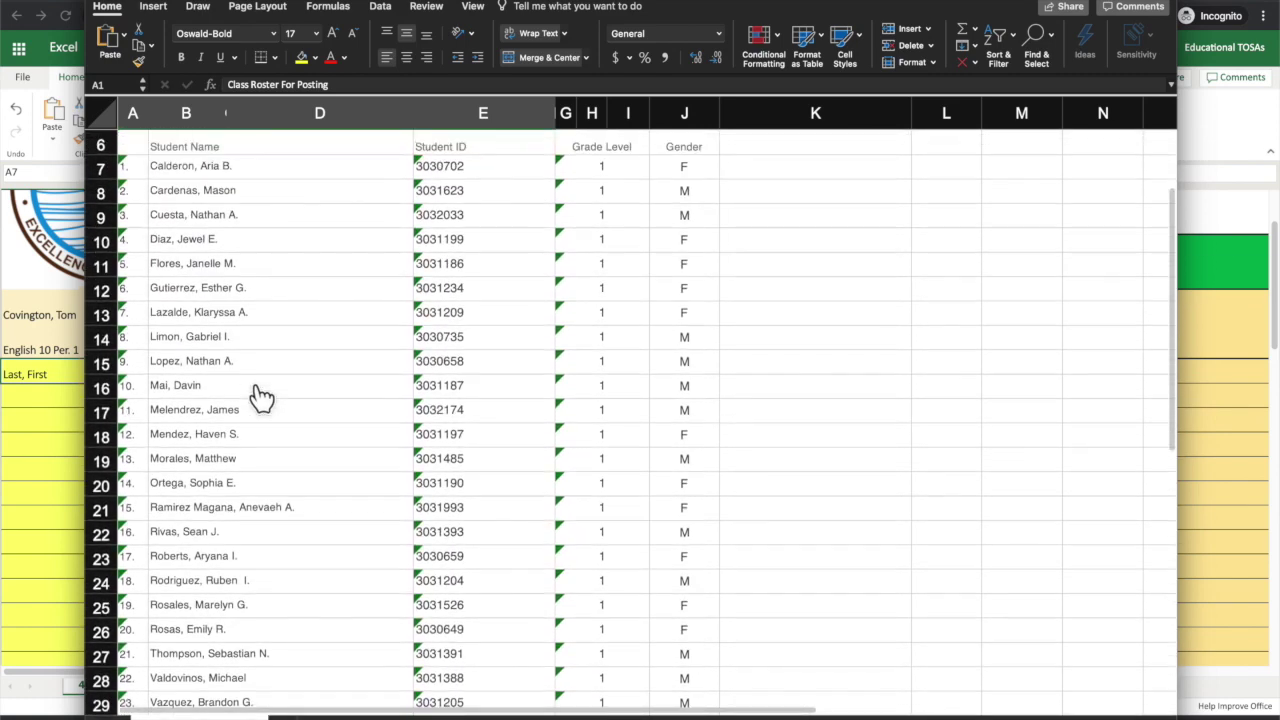
{"action": "left_click", "coordinate": [283, 197]}
{"action": "scroll", "coordinate": [283, 197], "scroll_direction": "down", "scroll_amount": 6}
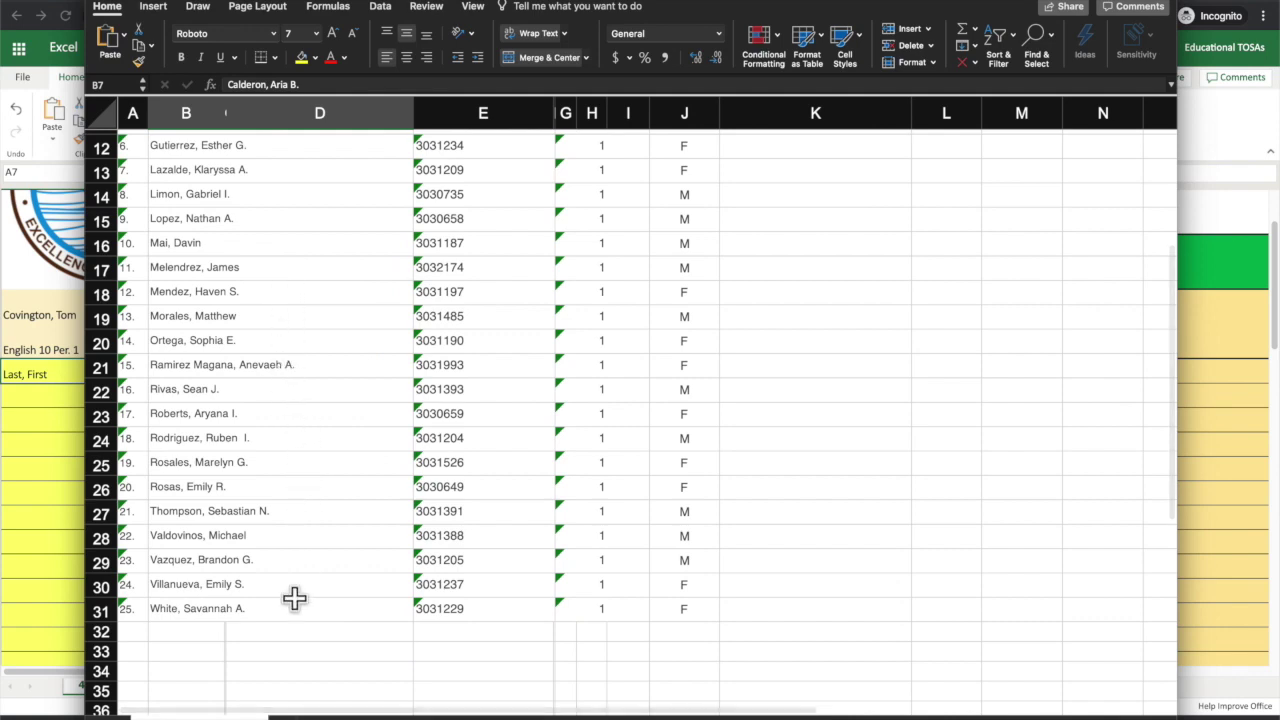
{"action": "left_click", "coordinate": [296, 608], "text": "shift"}
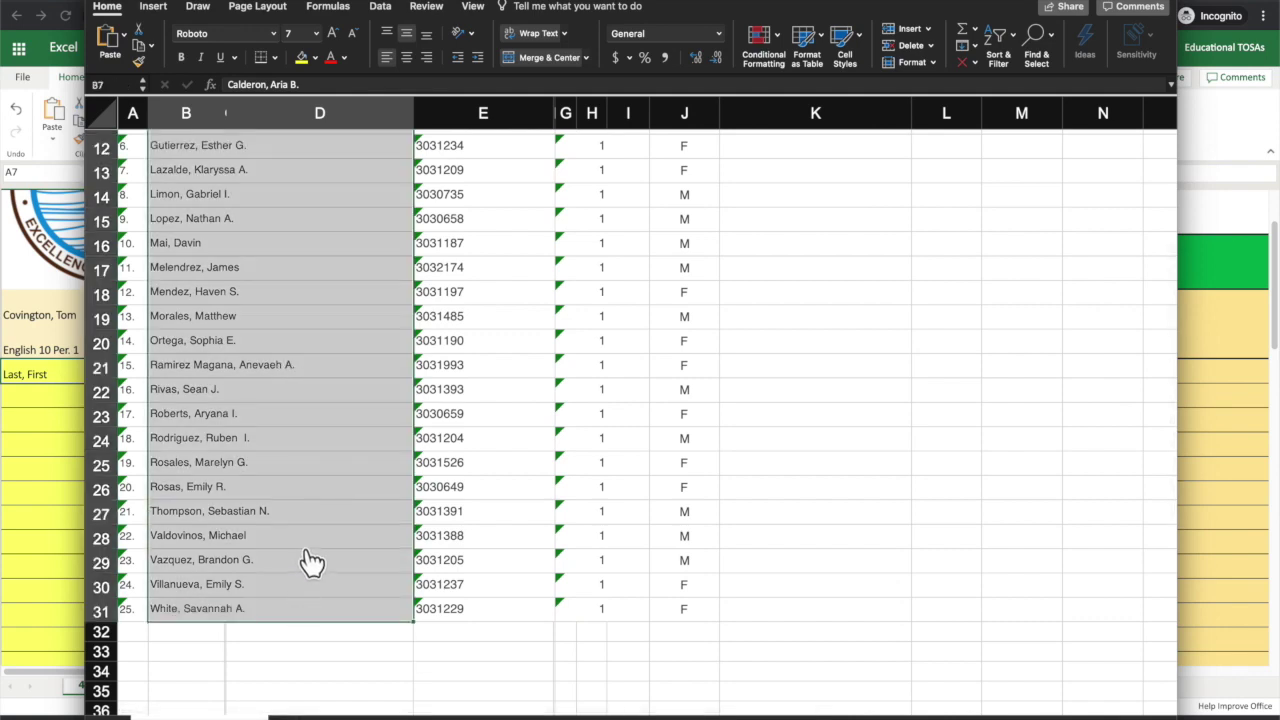
Step: Copy the selected student names and minimize the roster window
{"action": "scroll", "coordinate": [309, 557], "scroll_direction": "up", "scroll_amount": 3}
{"action": "scroll", "coordinate": [309, 557], "scroll_direction": "up", "scroll_amount": 2}
{"action": "scroll", "coordinate": [309, 557], "scroll_direction": "down", "scroll_amount": 5}
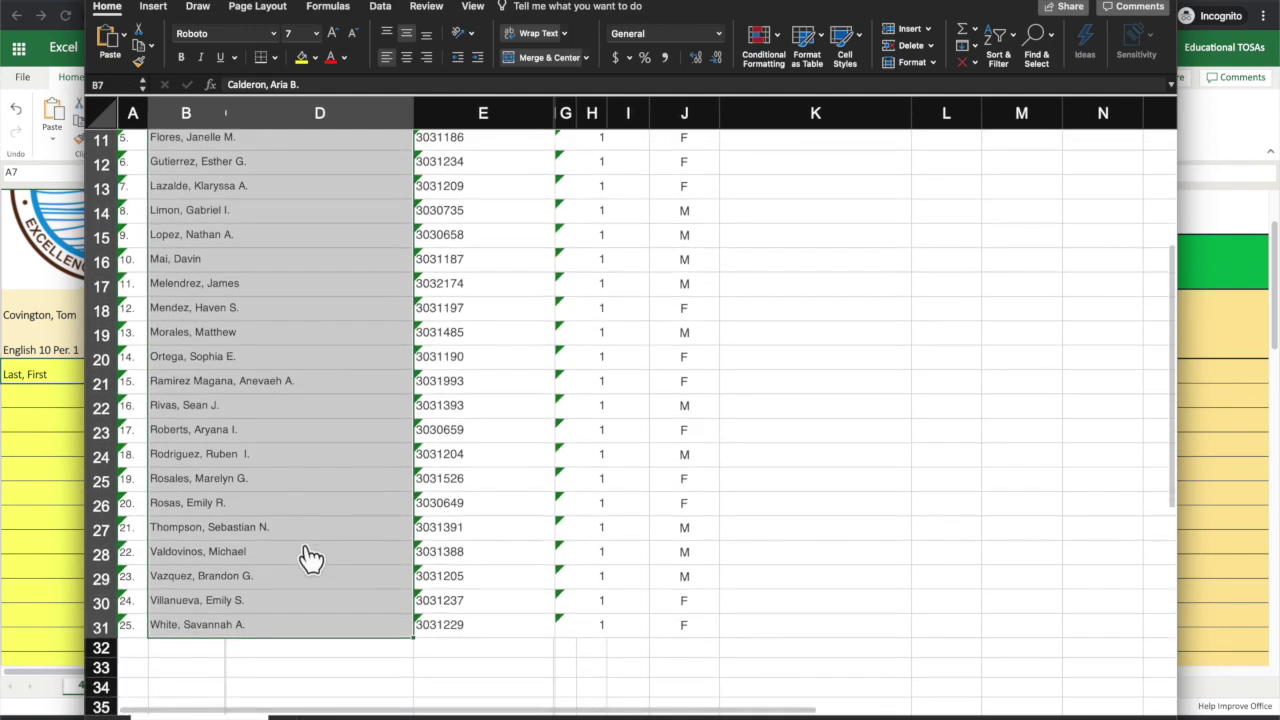
{"action": "scroll", "coordinate": [309, 494], "scroll_direction": "up", "scroll_amount": 7}
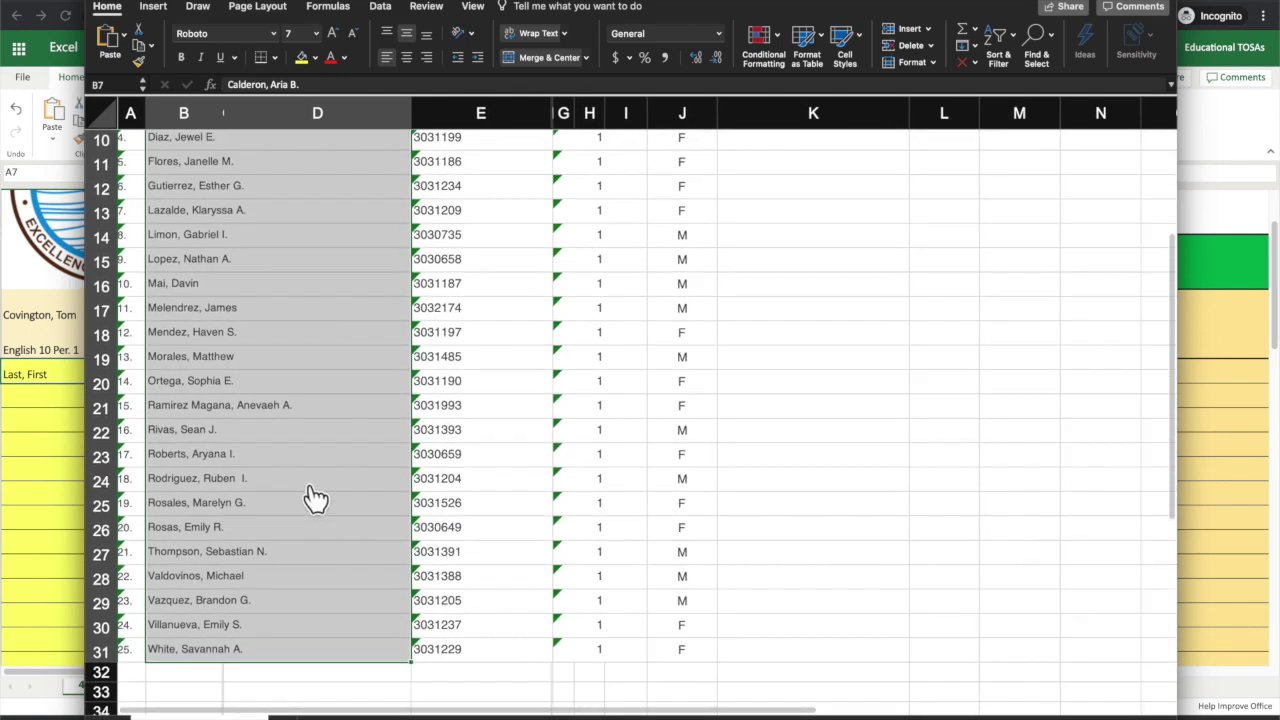
{"action": "right_click", "coordinate": [284, 356]}
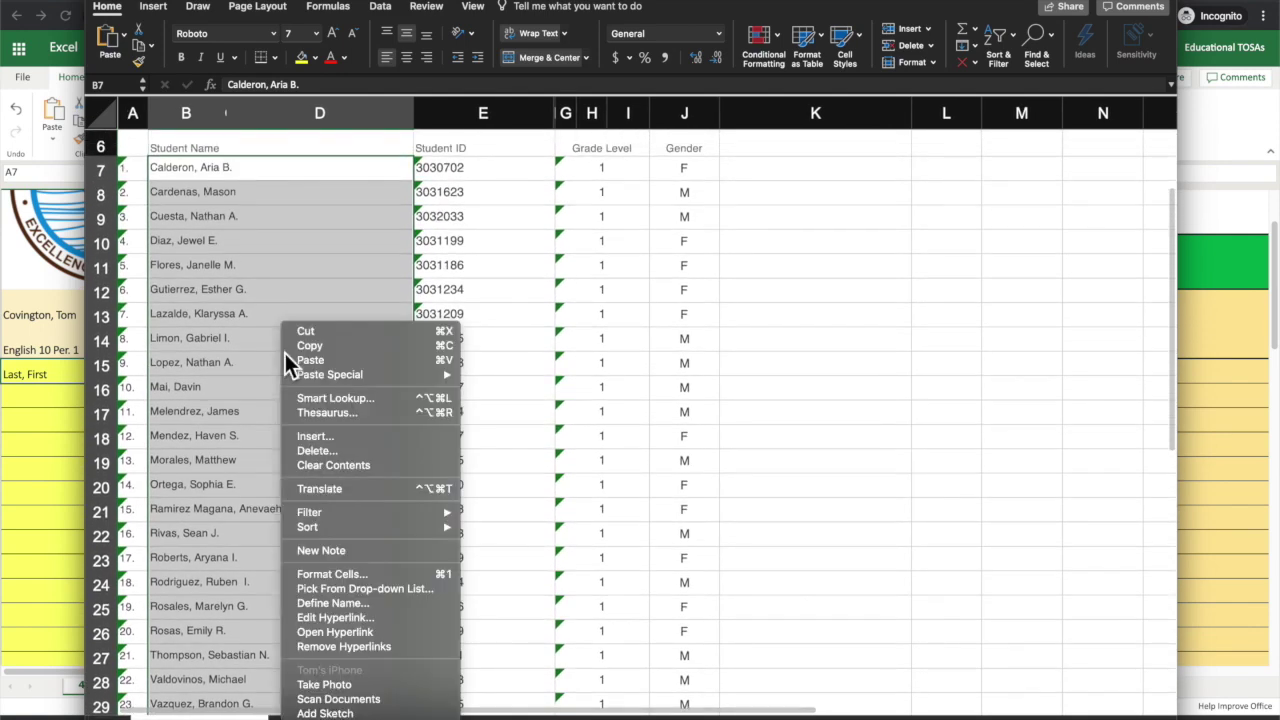
{"action": "left_click", "coordinate": [312, 346]}
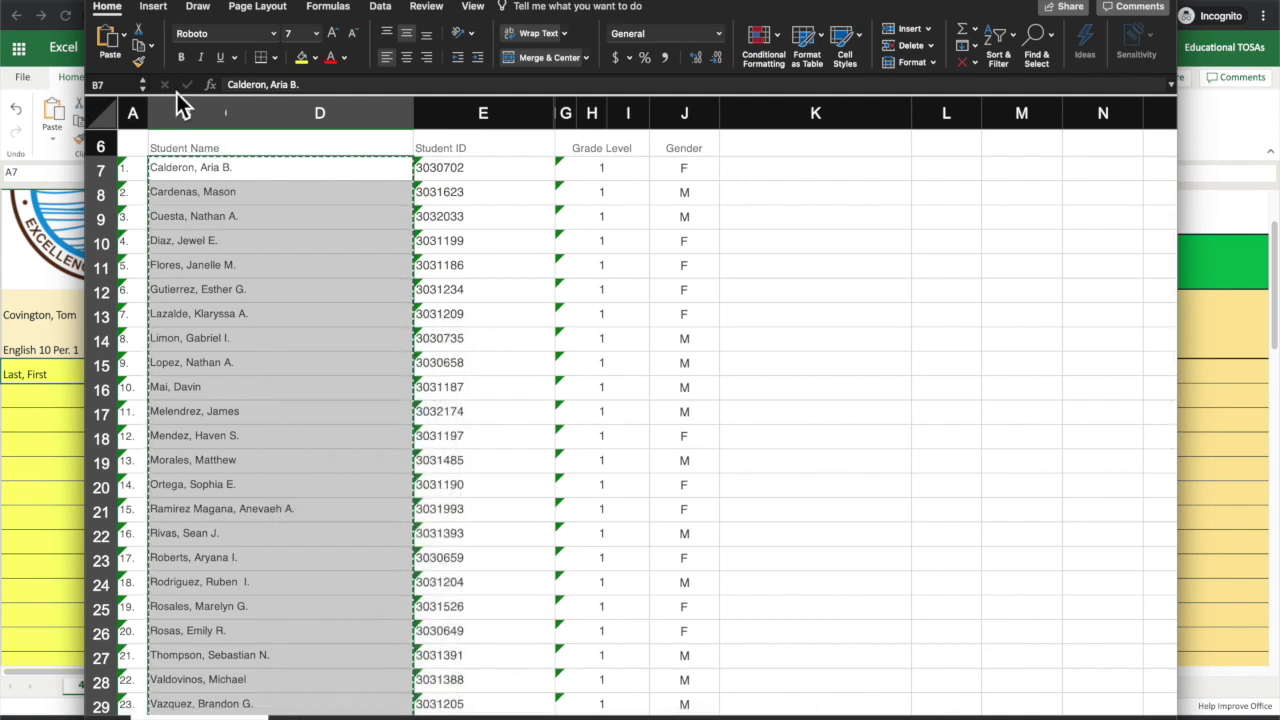
{"action": "key", "text": "super+m"}
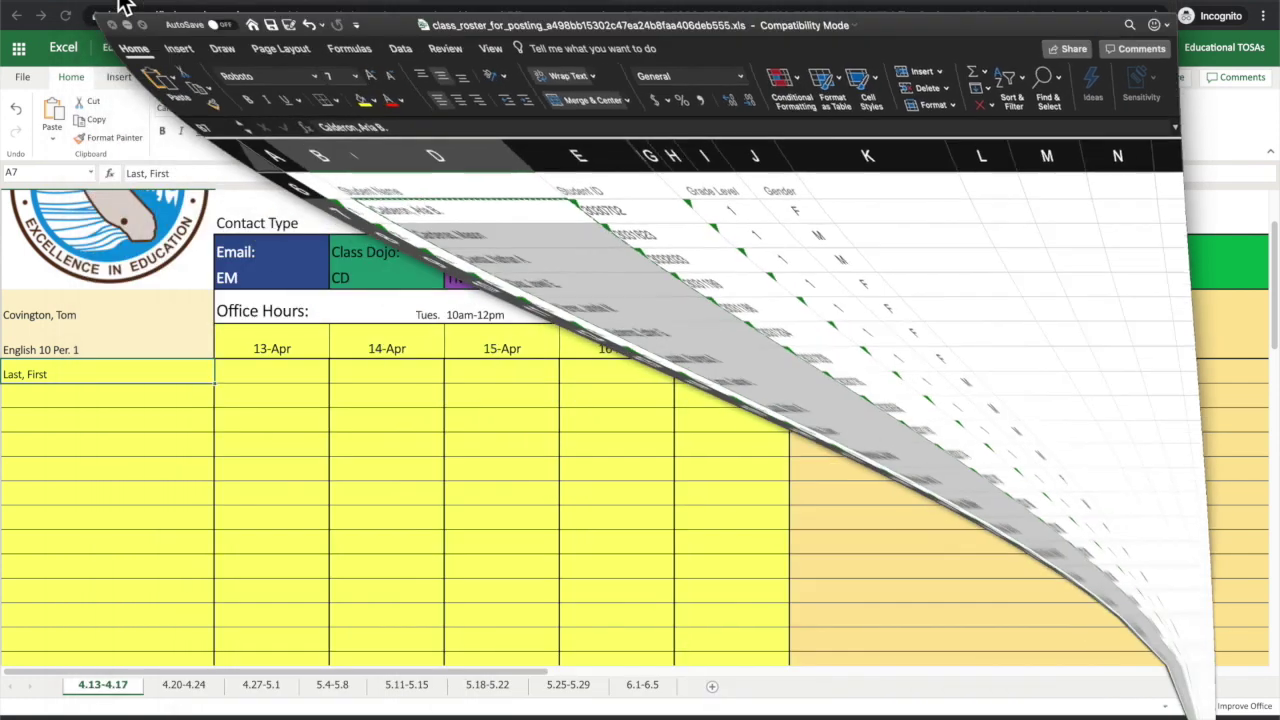
{"action": "scroll", "coordinate": [152, 253], "scroll_direction": "up", "scroll_amount": 2}
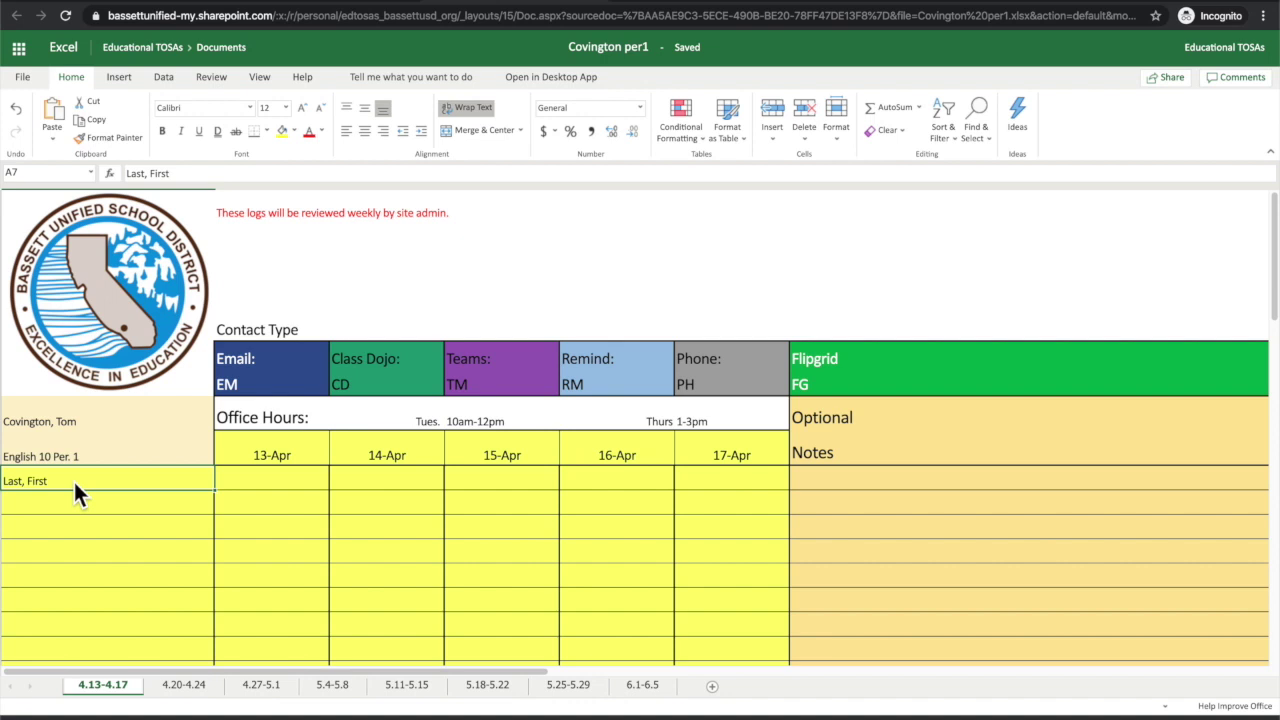
{"action": "key", "text": "ctrl+v"}
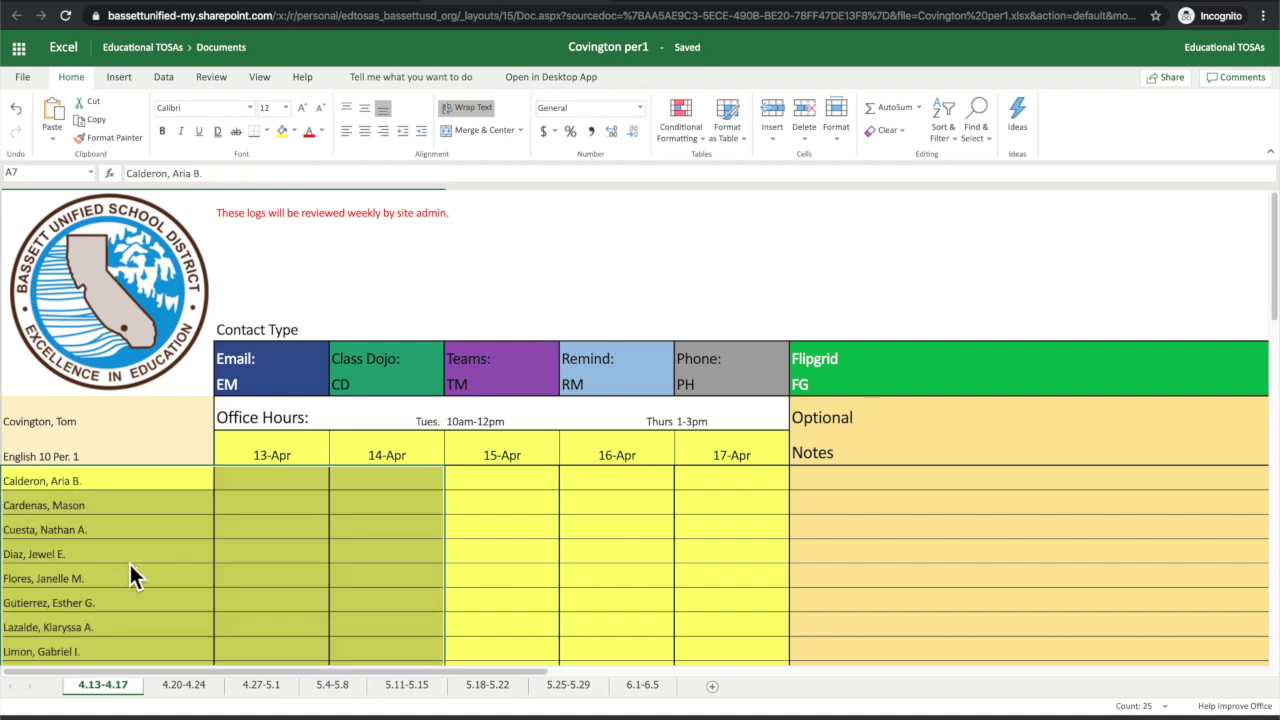
{"action": "scroll", "coordinate": [130, 566], "scroll_direction": "down", "scroll_amount": 3}
{"action": "left_click", "coordinate": [148, 512]}
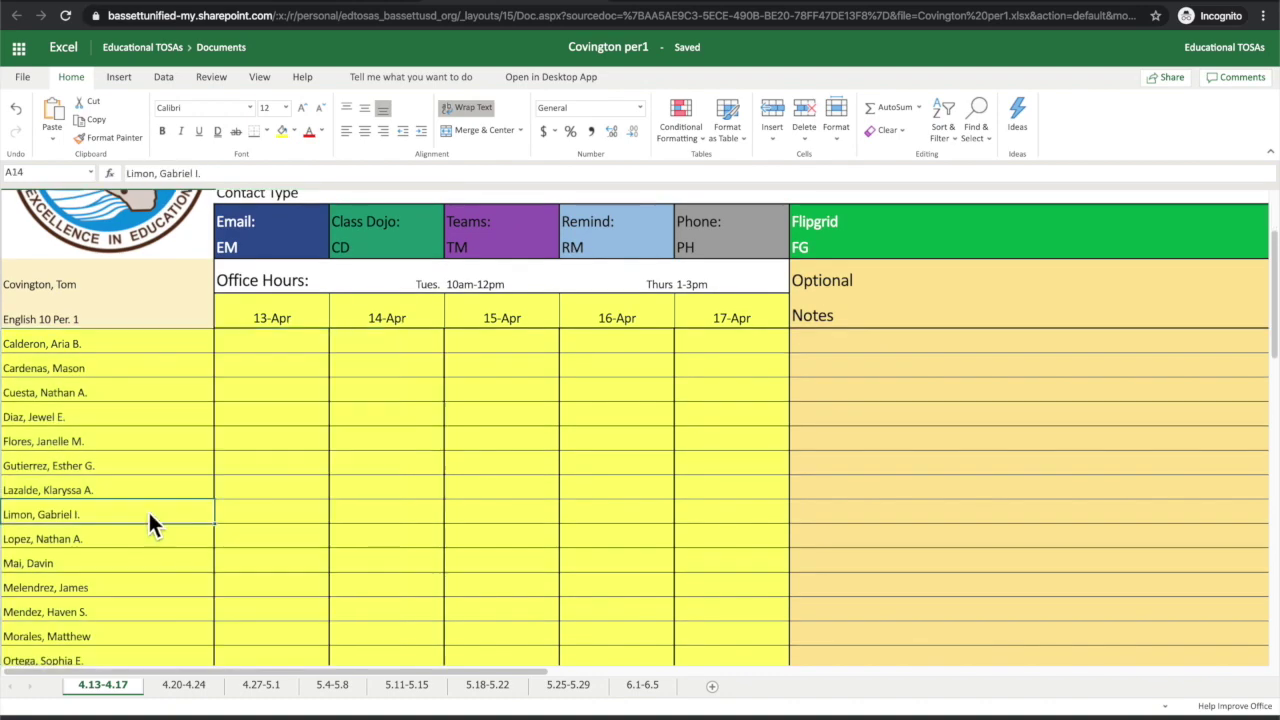
{"action": "scroll", "coordinate": [148, 512], "scroll_direction": "down", "scroll_amount": 2}
{"action": "scroll", "coordinate": [148, 516], "scroll_direction": "down", "scroll_amount": 5}
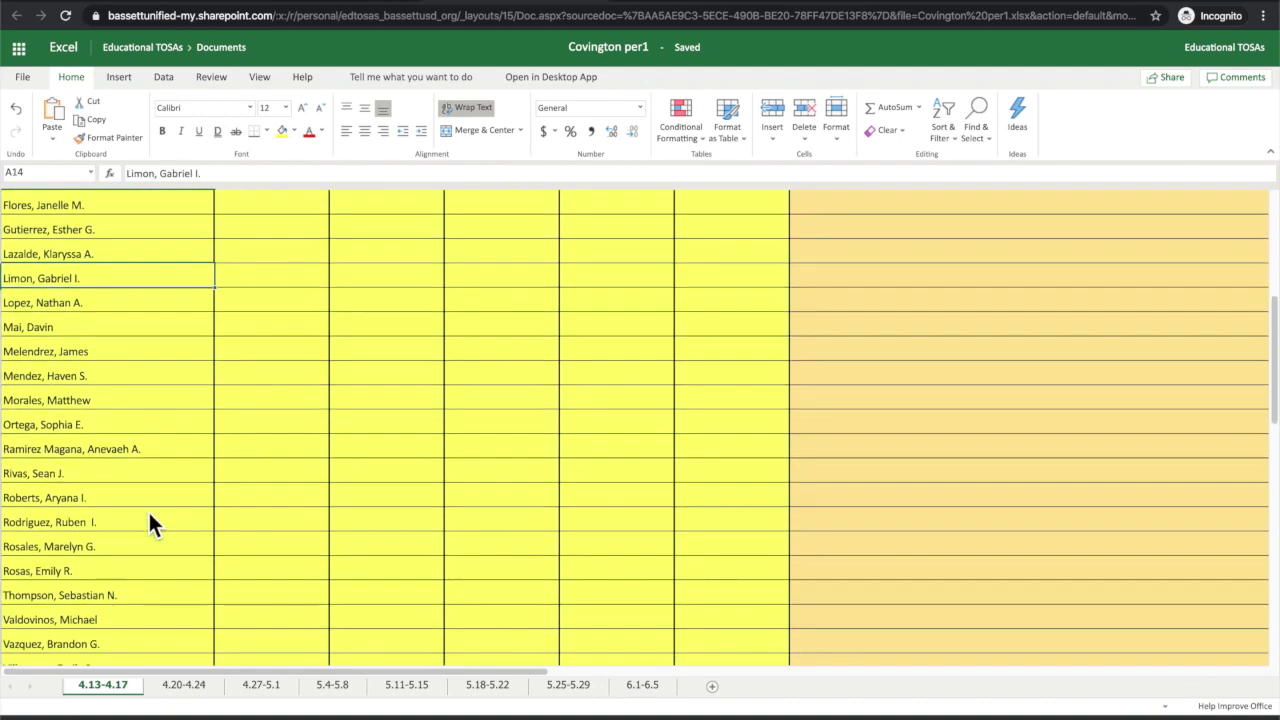
{"action": "scroll", "coordinate": [148, 518], "scroll_direction": "down", "scroll_amount": 5}
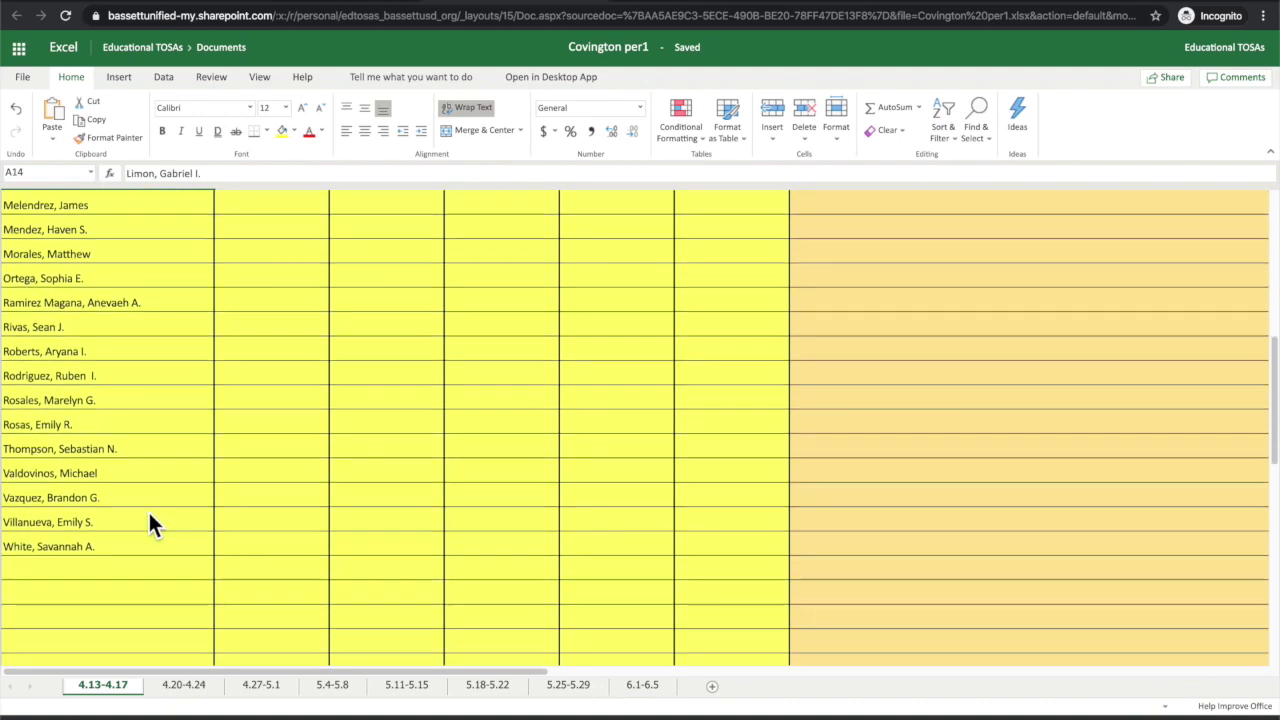
{"action": "scroll", "coordinate": [148, 524], "scroll_direction": "down", "scroll_amount": 1}
{"action": "scroll", "coordinate": [148, 524], "scroll_direction": "up", "scroll_amount": 2}
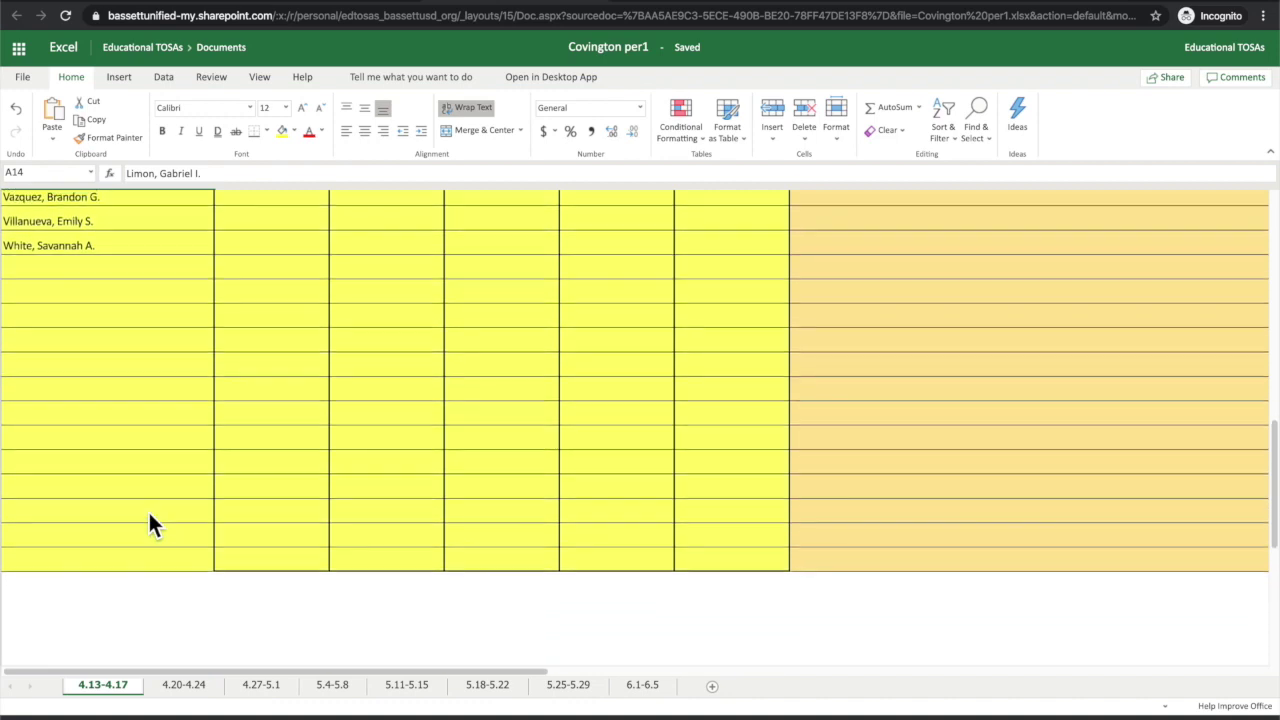
{"action": "scroll", "coordinate": [148, 518], "scroll_direction": "up", "scroll_amount": 8}
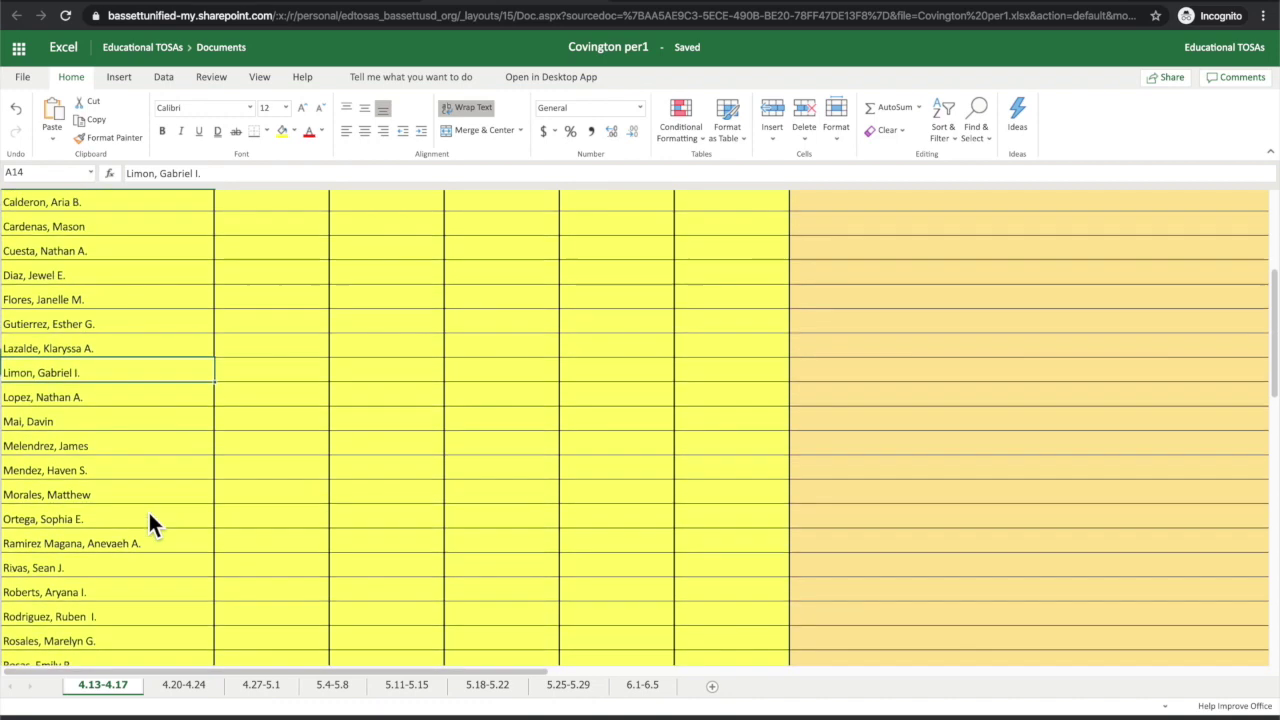
{"action": "scroll", "coordinate": [148, 516], "scroll_direction": "up", "scroll_amount": 1}
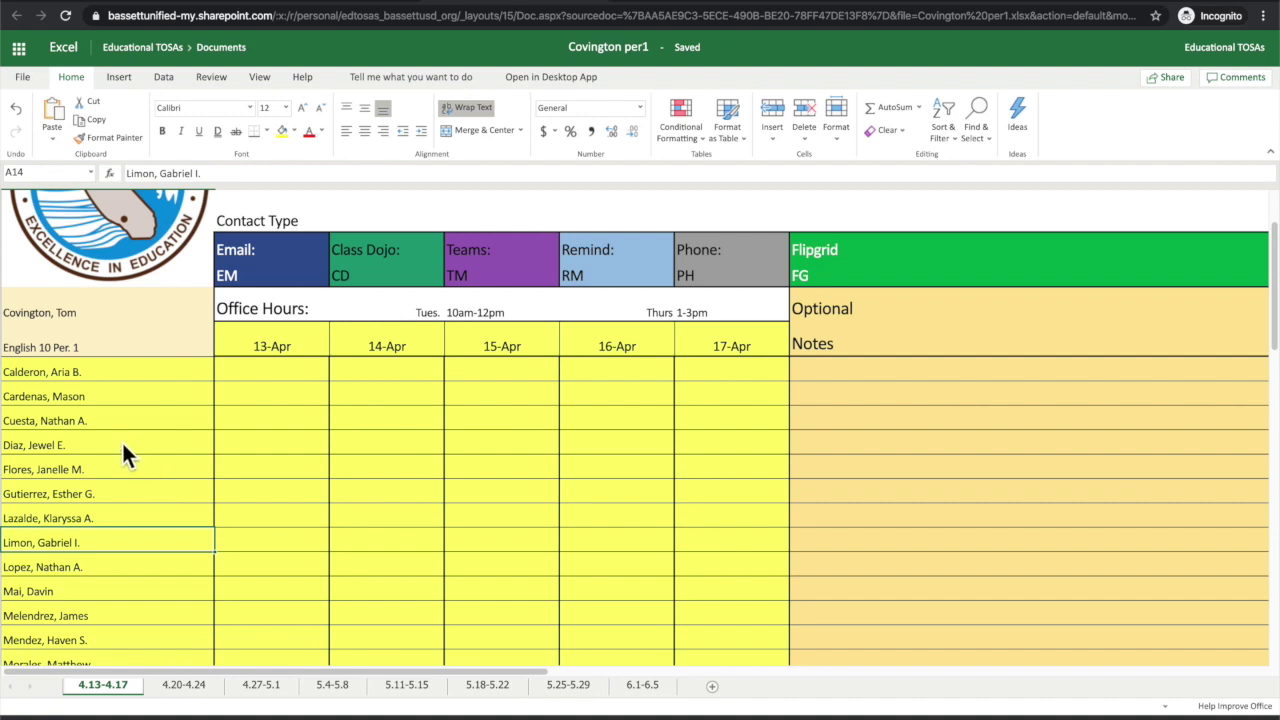
{"action": "scroll", "coordinate": [113, 524], "scroll_direction": "up", "scroll_amount": 1}
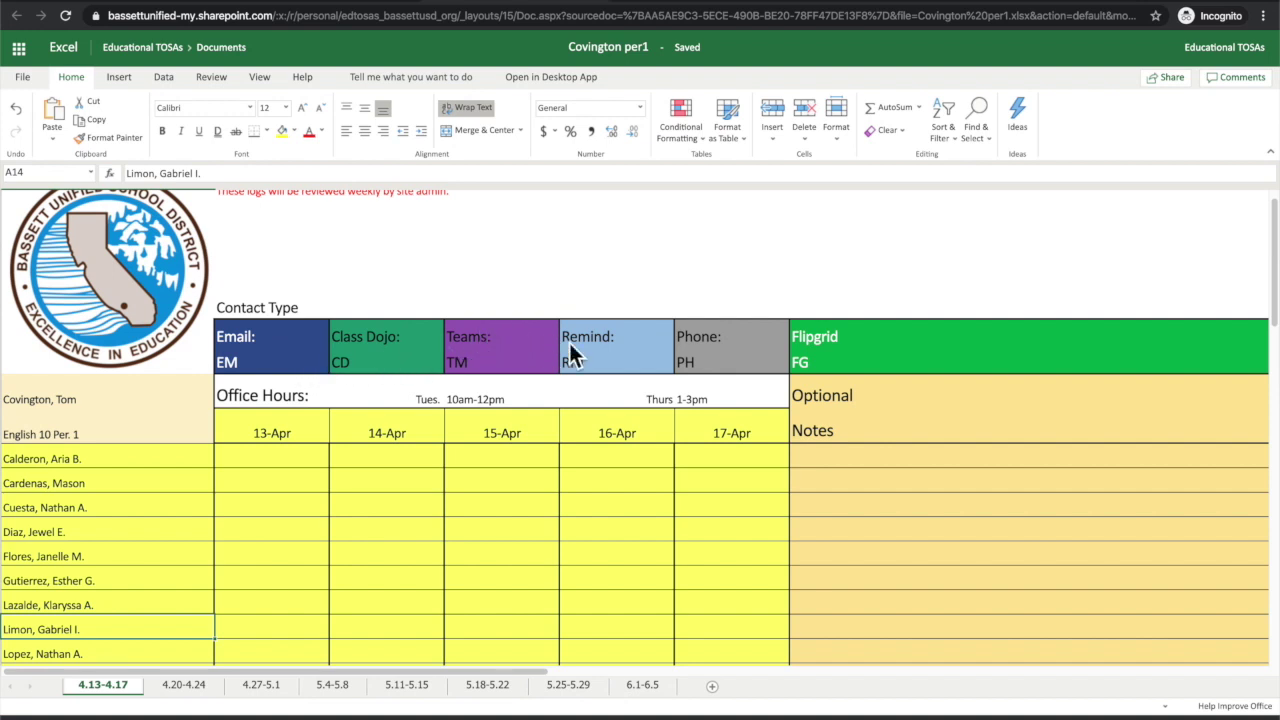
{"action": "scroll", "coordinate": [605, 350], "scroll_direction": "down", "scroll_amount": 1}
{"action": "scroll", "coordinate": [611, 354], "scroll_direction": "down", "scroll_amount": 1}
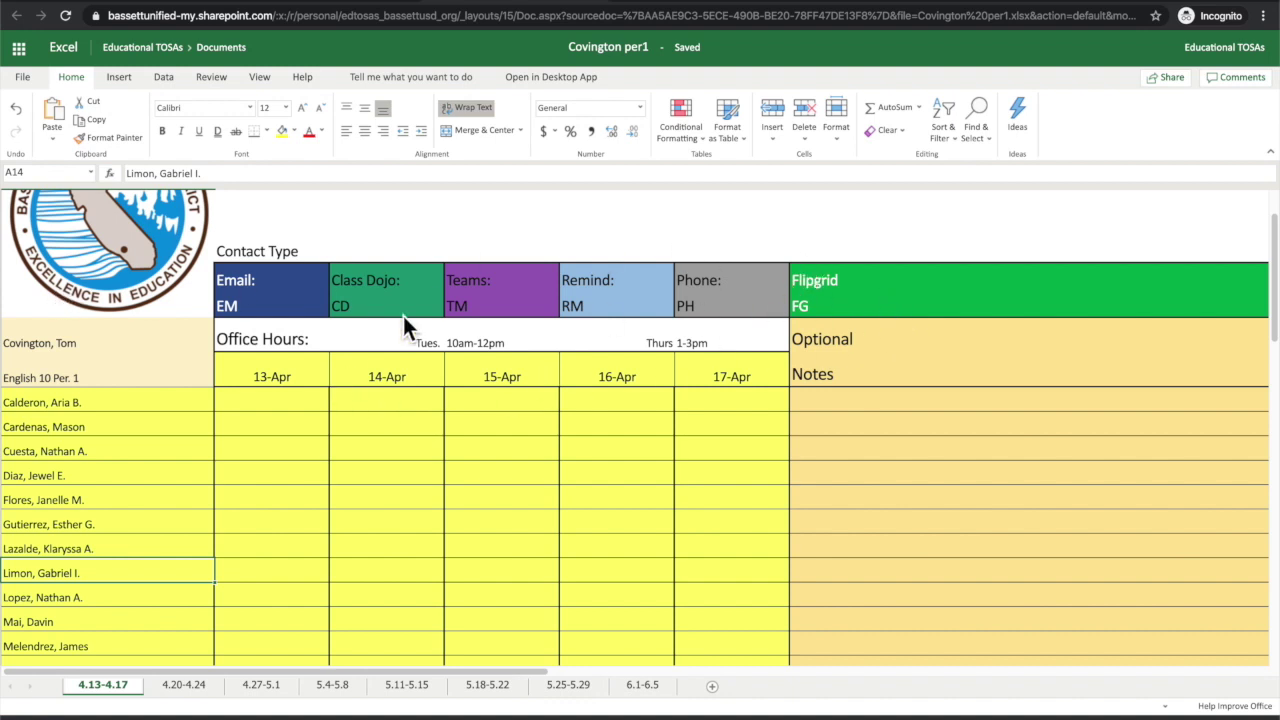
{"action": "scroll", "coordinate": [372, 323], "scroll_direction": "down", "scroll_amount": 1}
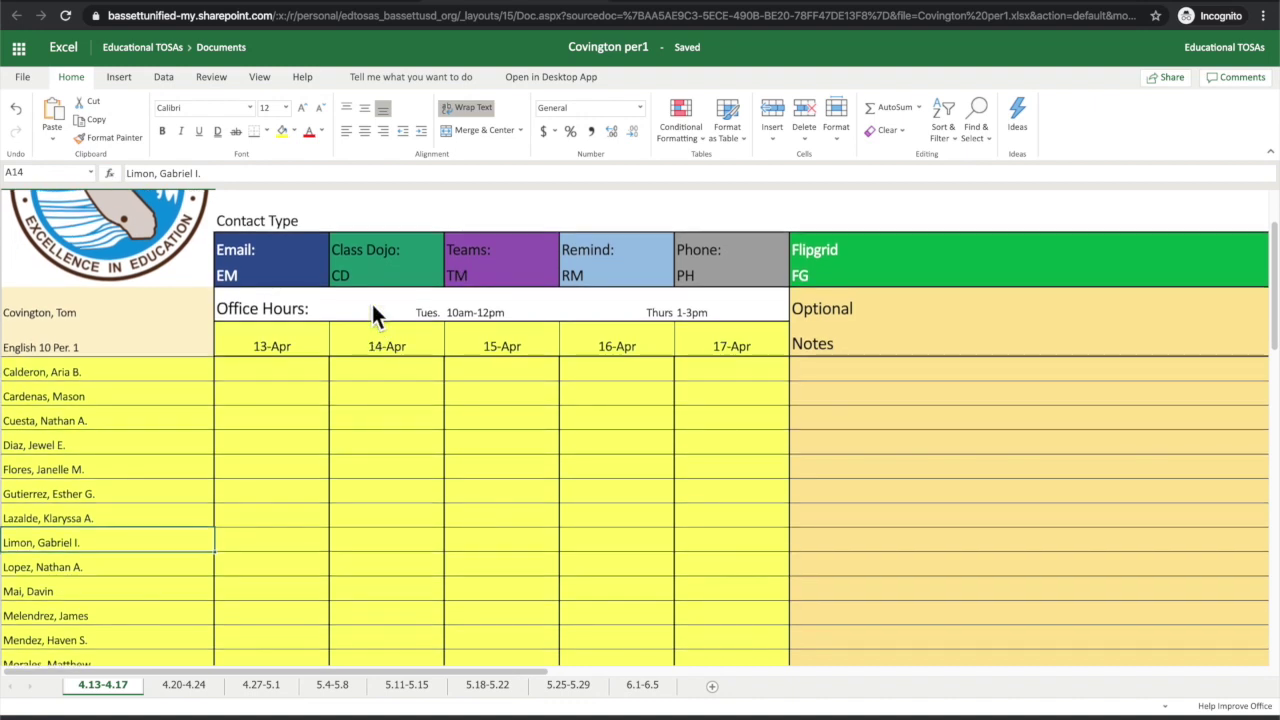
{"action": "left_click", "coordinate": [288, 371]}
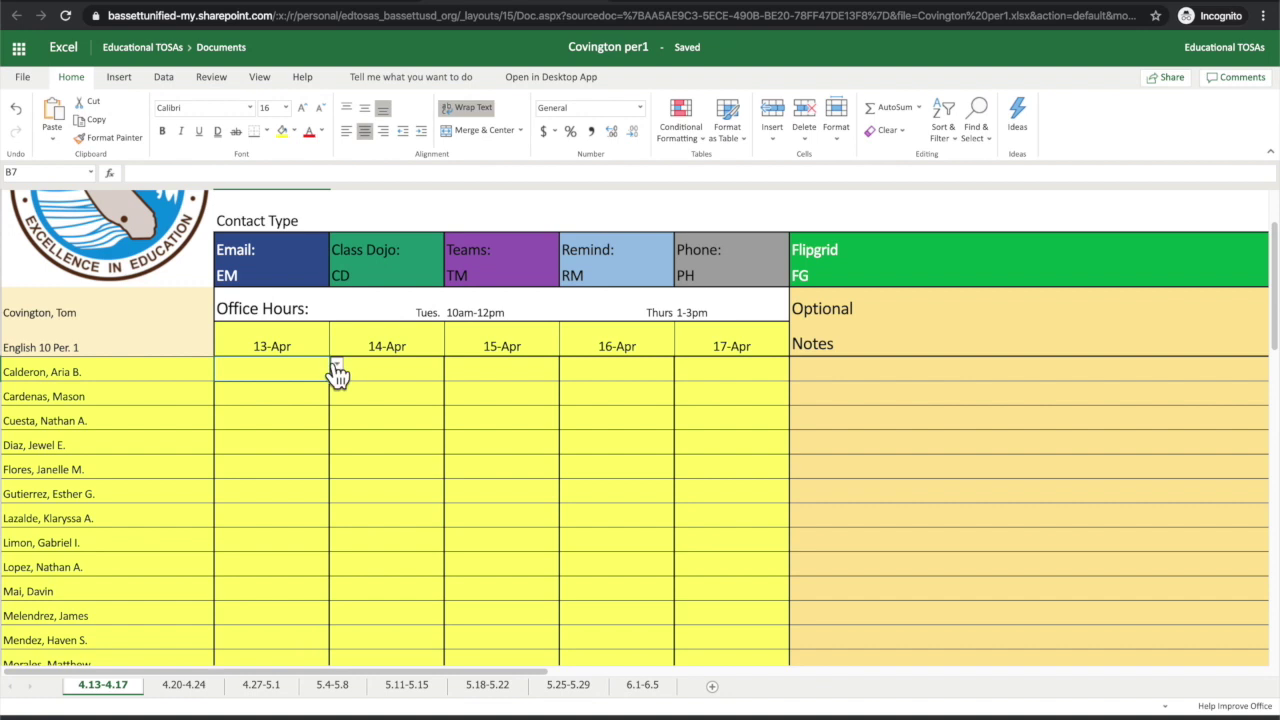
Step: Log CD in B7 and fill it down the 13-Apr column to the last student
{"action": "left_click", "coordinate": [336, 365]}
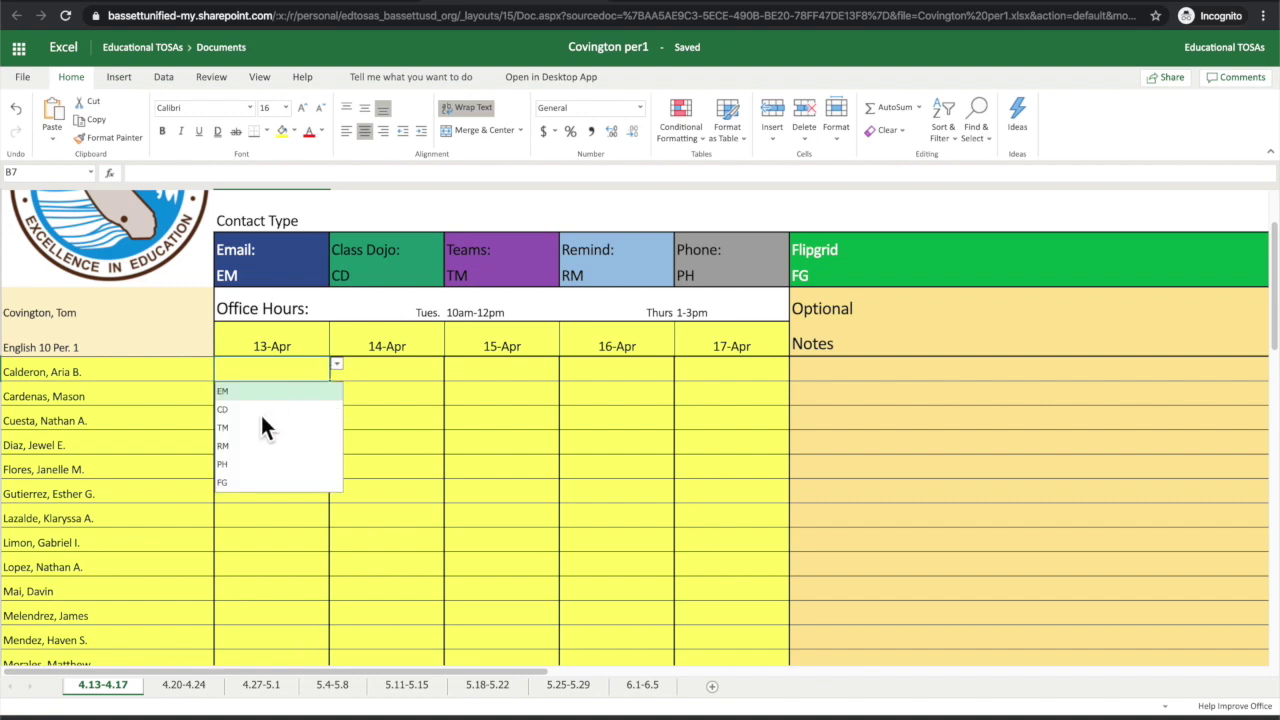
{"action": "left_click", "coordinate": [224, 410]}
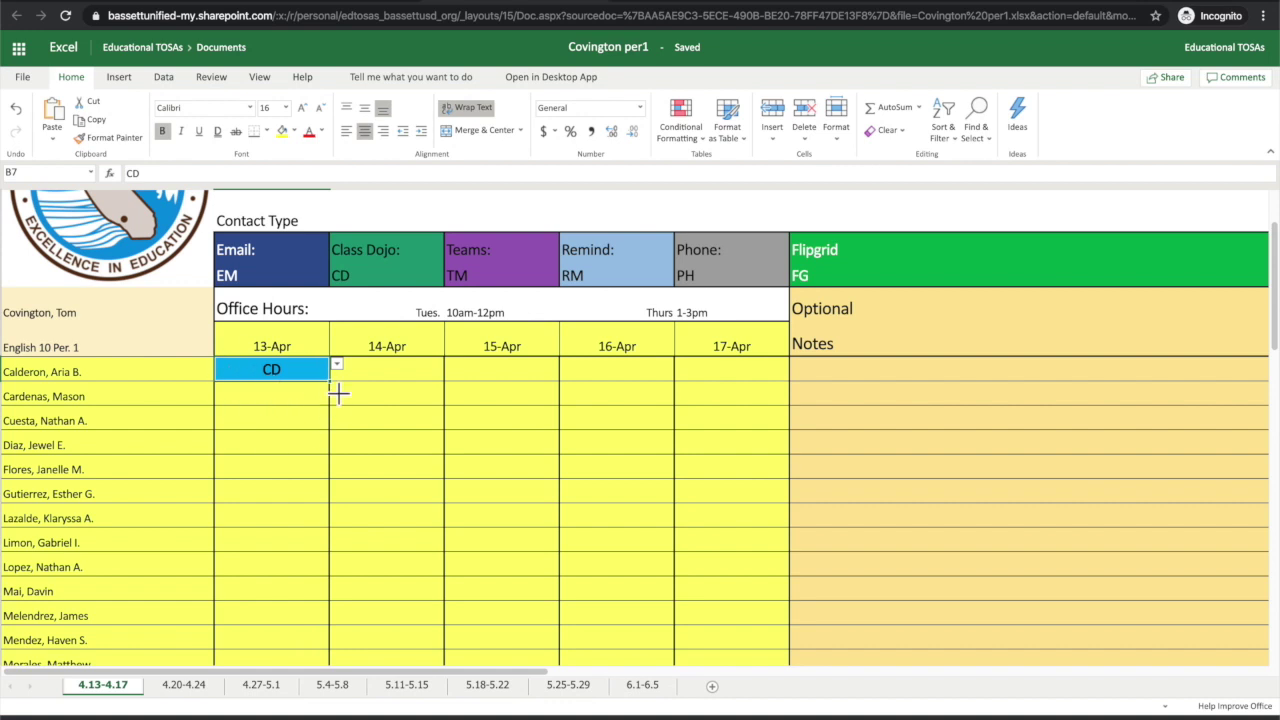
{"action": "scroll", "coordinate": [338, 393], "scroll_direction": "down", "scroll_amount": 1}
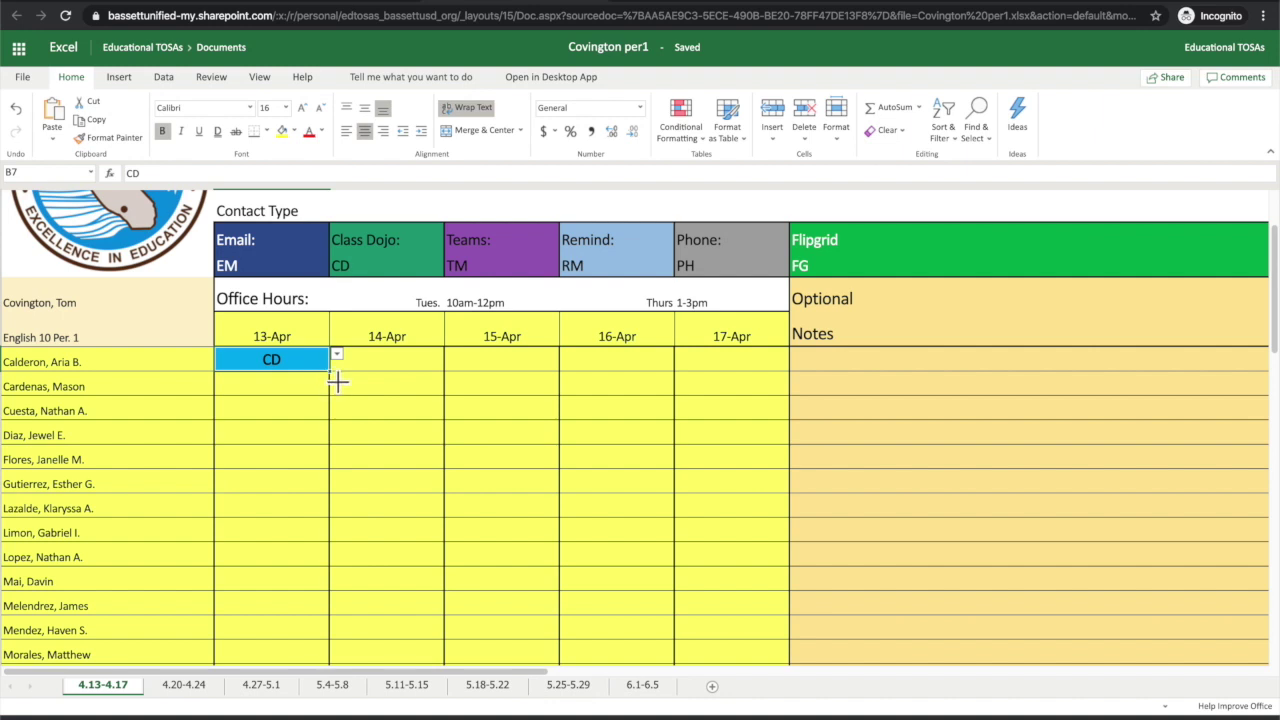
{"action": "left_click_drag", "start_coordinate": [337, 381], "coordinate": [327, 539]}
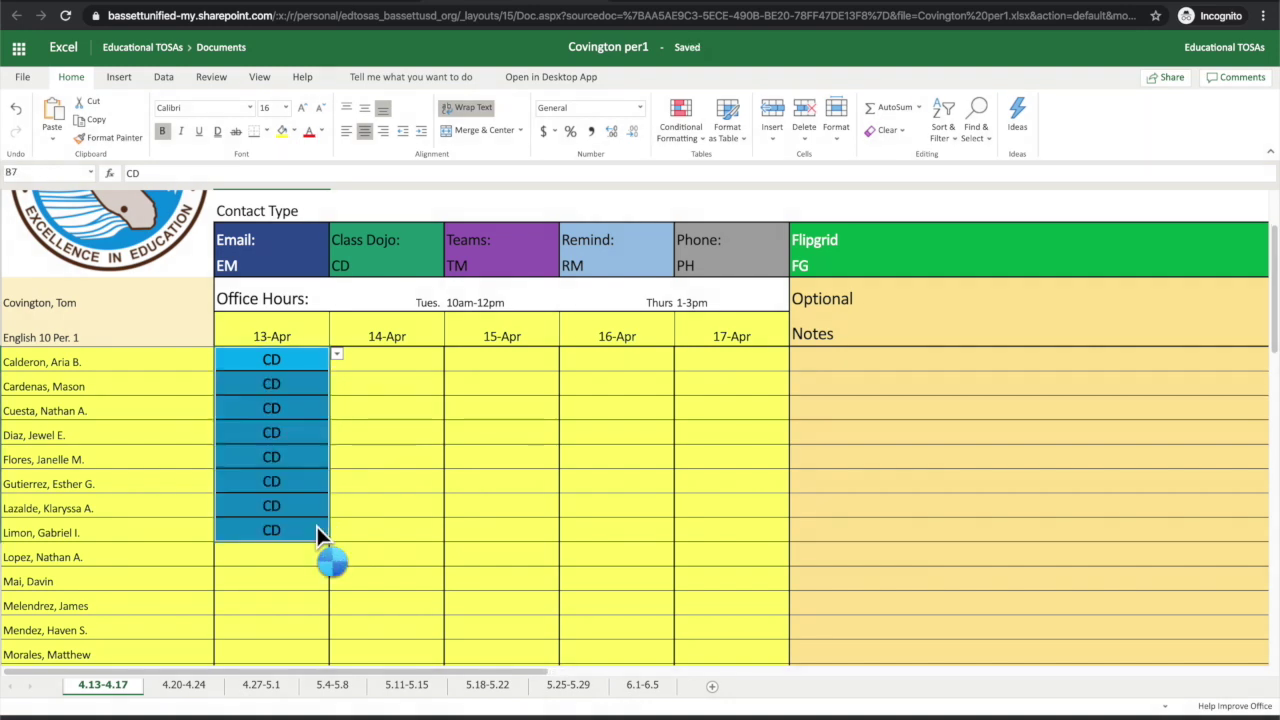
{"action": "scroll", "coordinate": [271, 530], "scroll_direction": "down", "scroll_amount": 5}
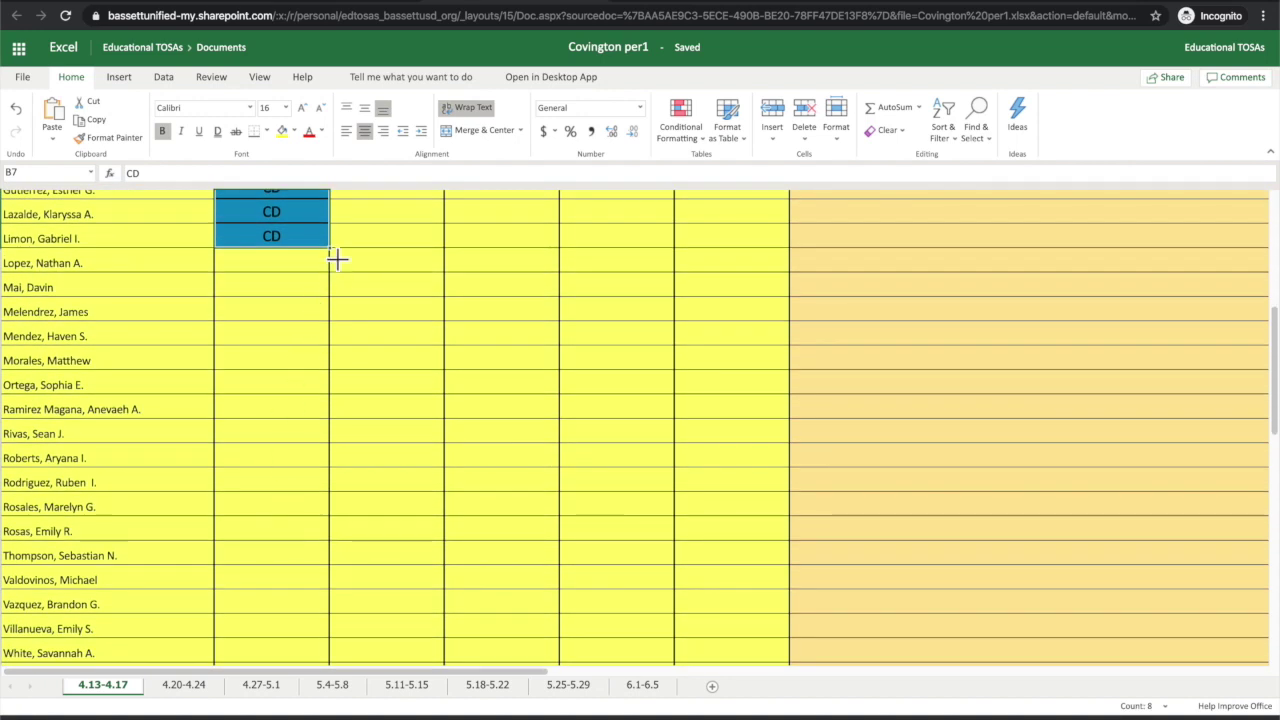
{"action": "left_click_drag", "start_coordinate": [329, 247], "coordinate": [311, 612]}
{"action": "scroll", "coordinate": [311, 612], "scroll_direction": "down", "scroll_amount": 2}
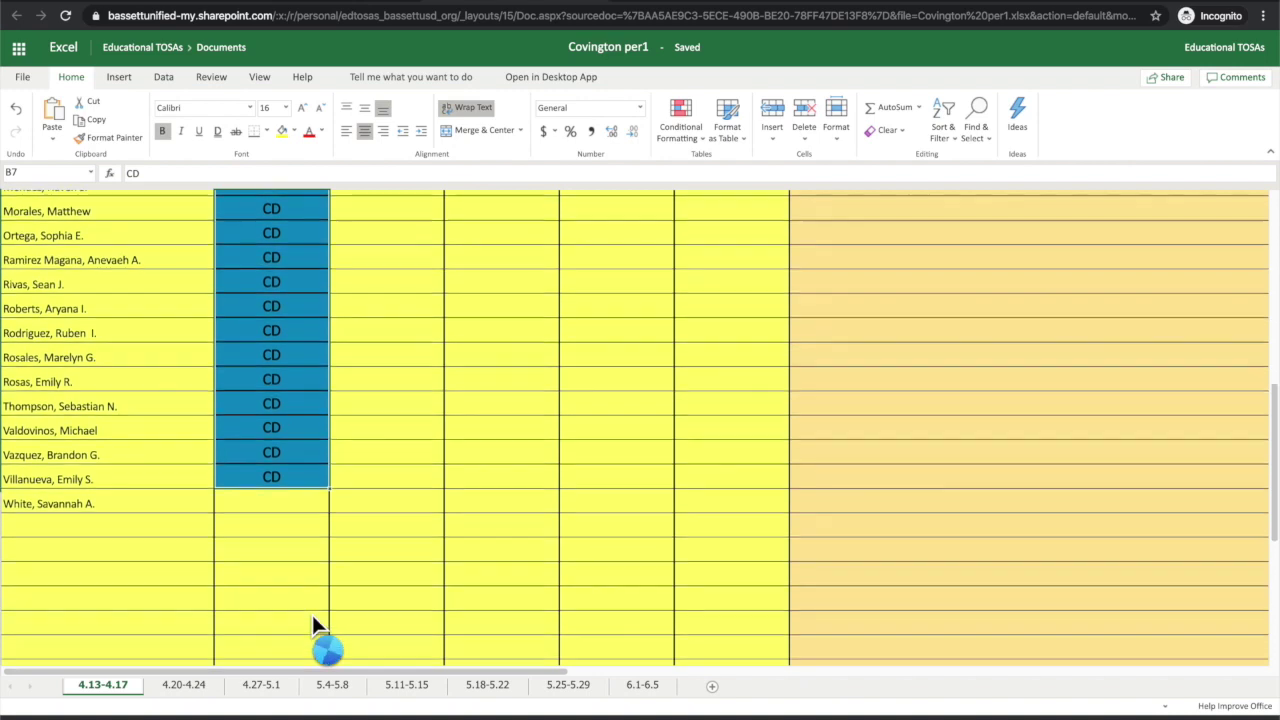
{"action": "left_click_drag", "start_coordinate": [337, 494], "coordinate": [337, 510]}
{"action": "scroll", "coordinate": [244, 388], "scroll_direction": "up", "scroll_amount": 8}
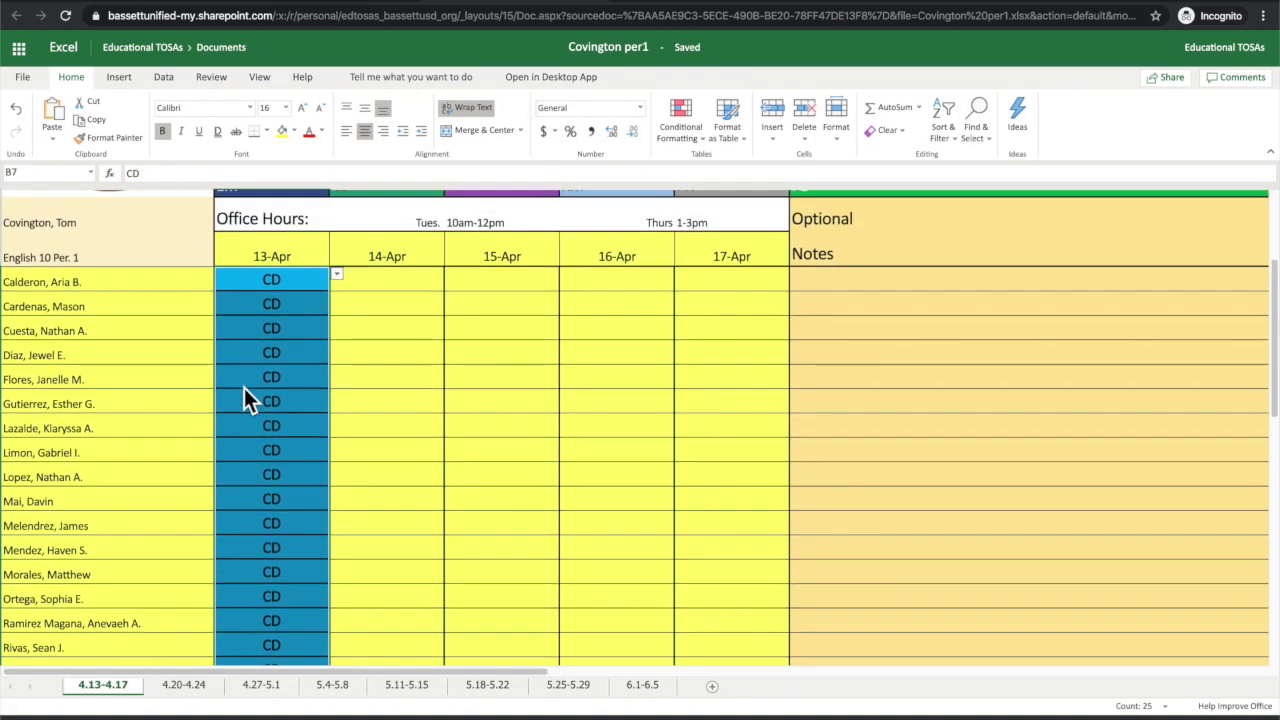
{"action": "scroll", "coordinate": [291, 418], "scroll_direction": "down", "scroll_amount": 2}
Step: Change the 13-Apr code to PH for the students in B14 and B20
{"action": "left_click", "coordinate": [269, 396]}
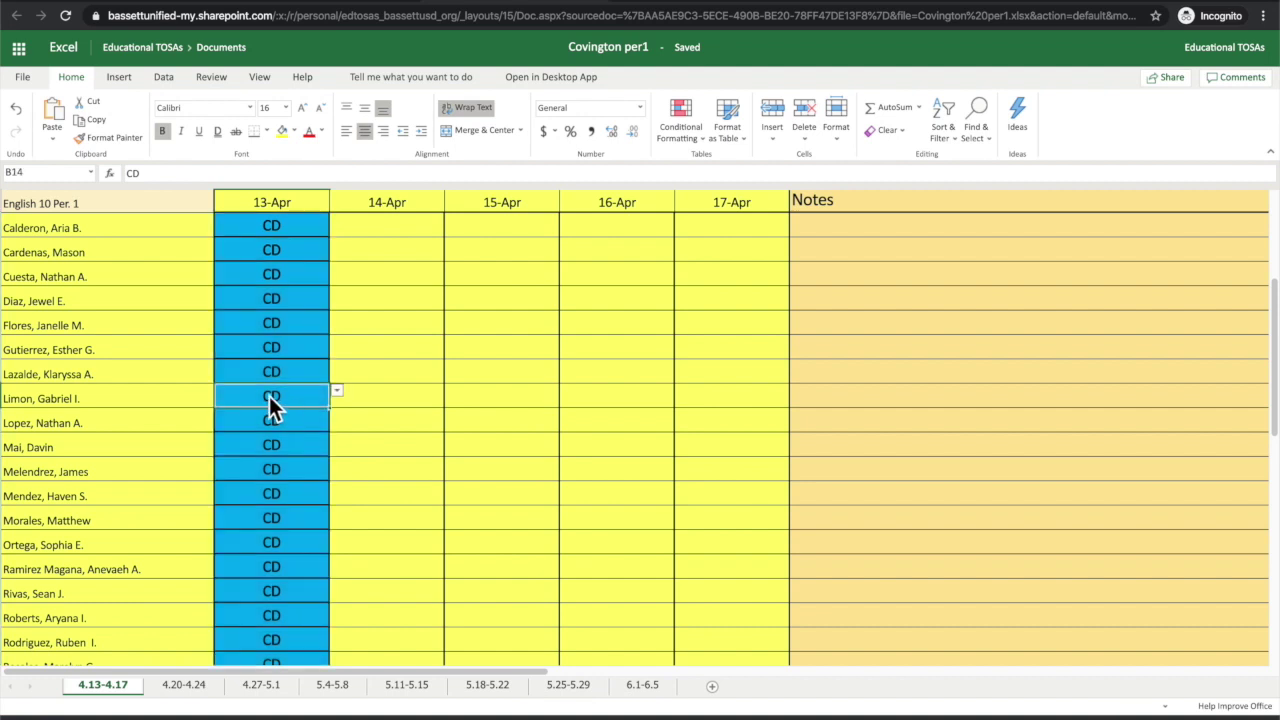
{"action": "left_click", "coordinate": [337, 392]}
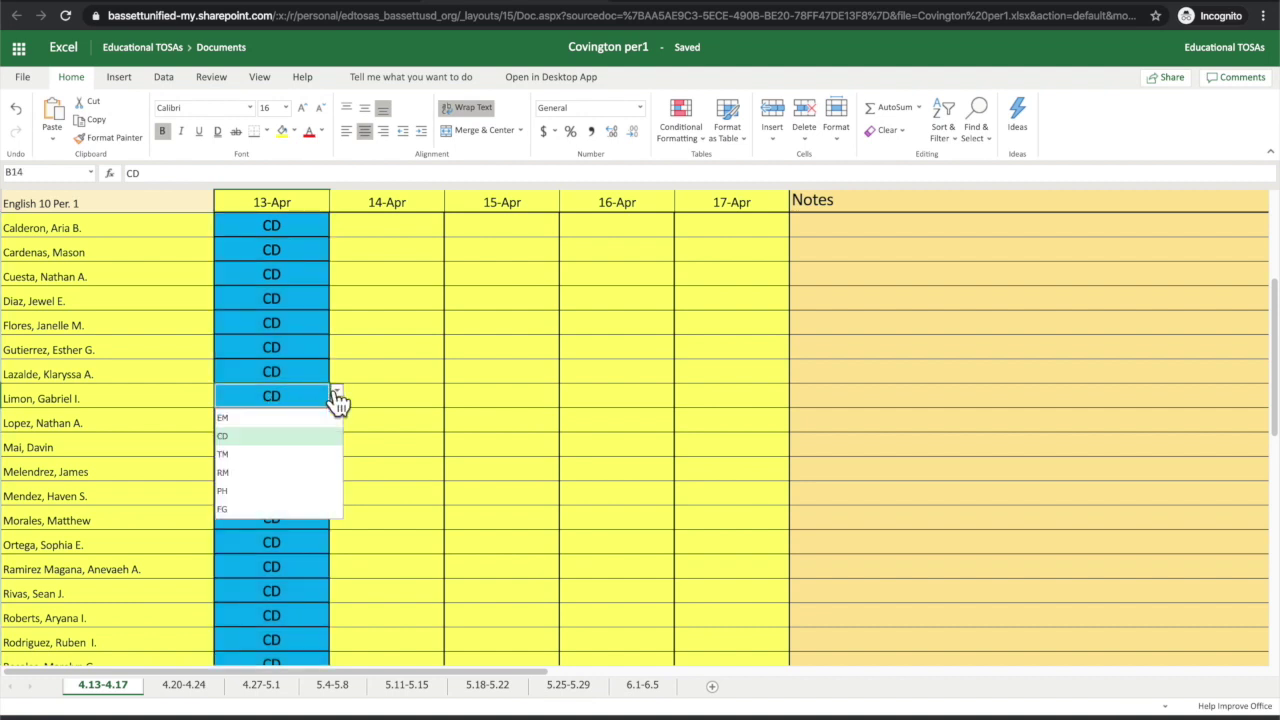
{"action": "left_click", "coordinate": [245, 491]}
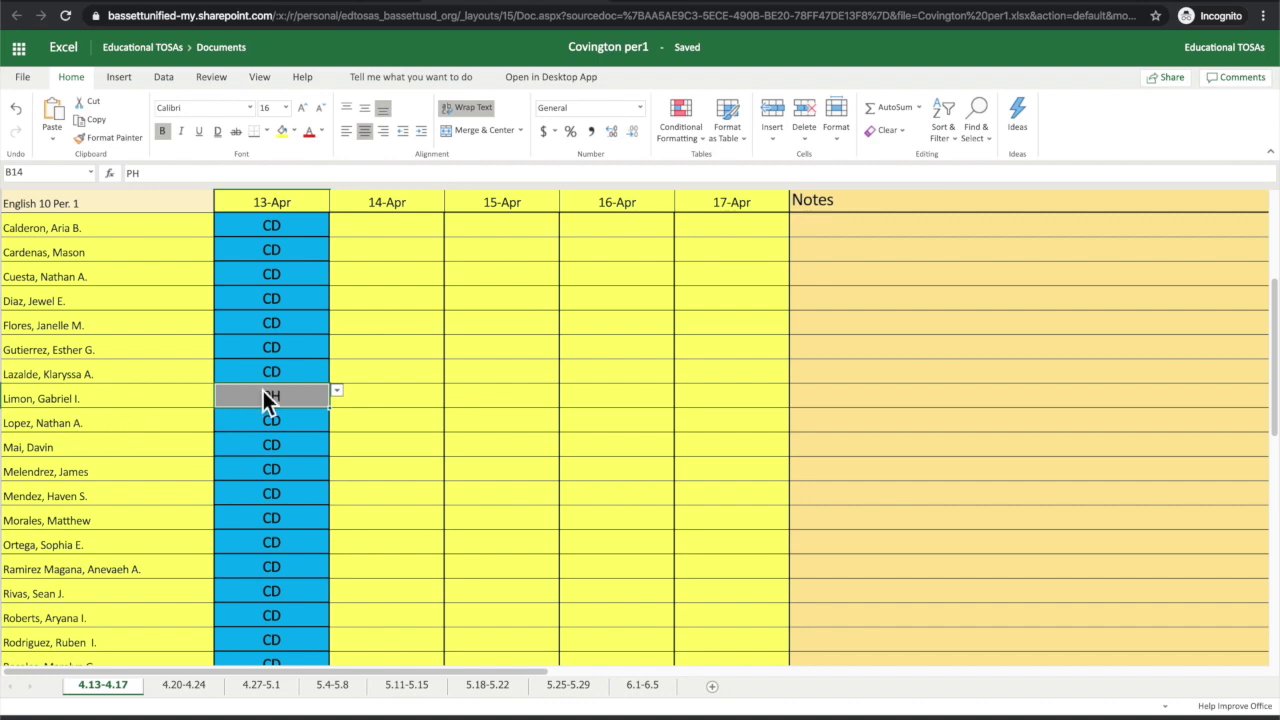
{"action": "scroll", "coordinate": [263, 391], "scroll_direction": "down", "scroll_amount": 3}
{"action": "left_click", "coordinate": [300, 441]}
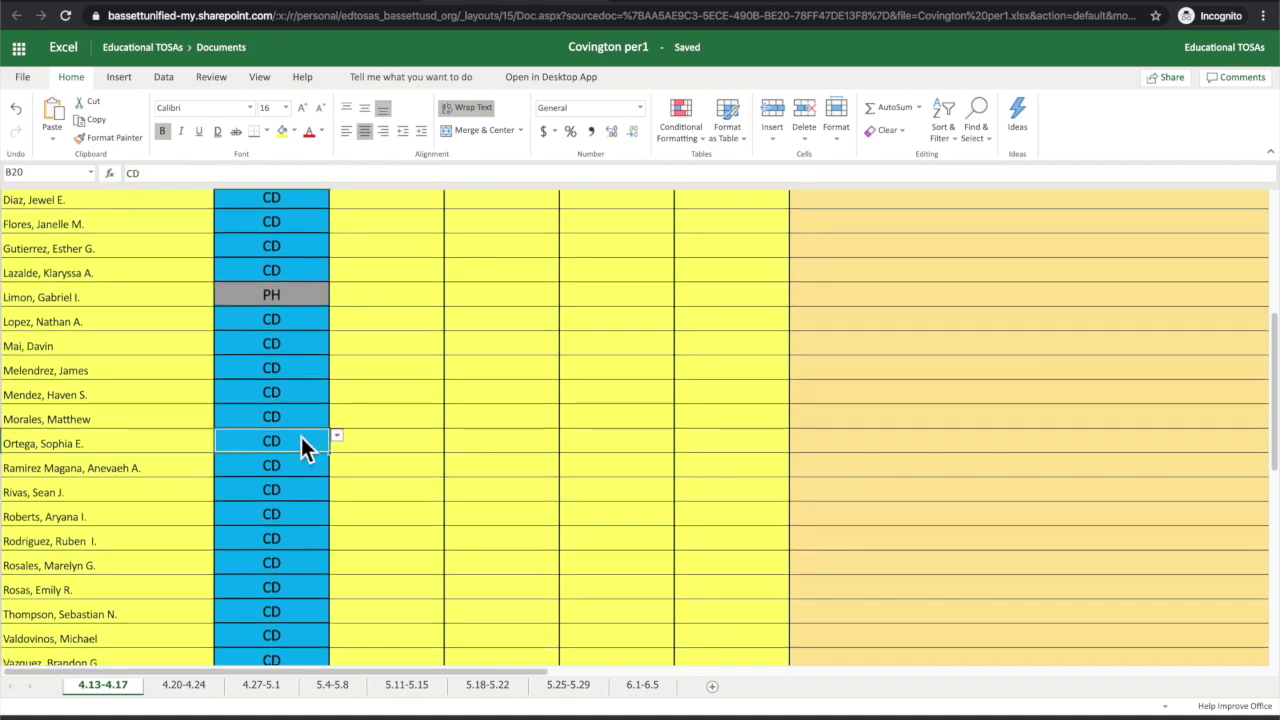
{"action": "left_click", "coordinate": [337, 437]}
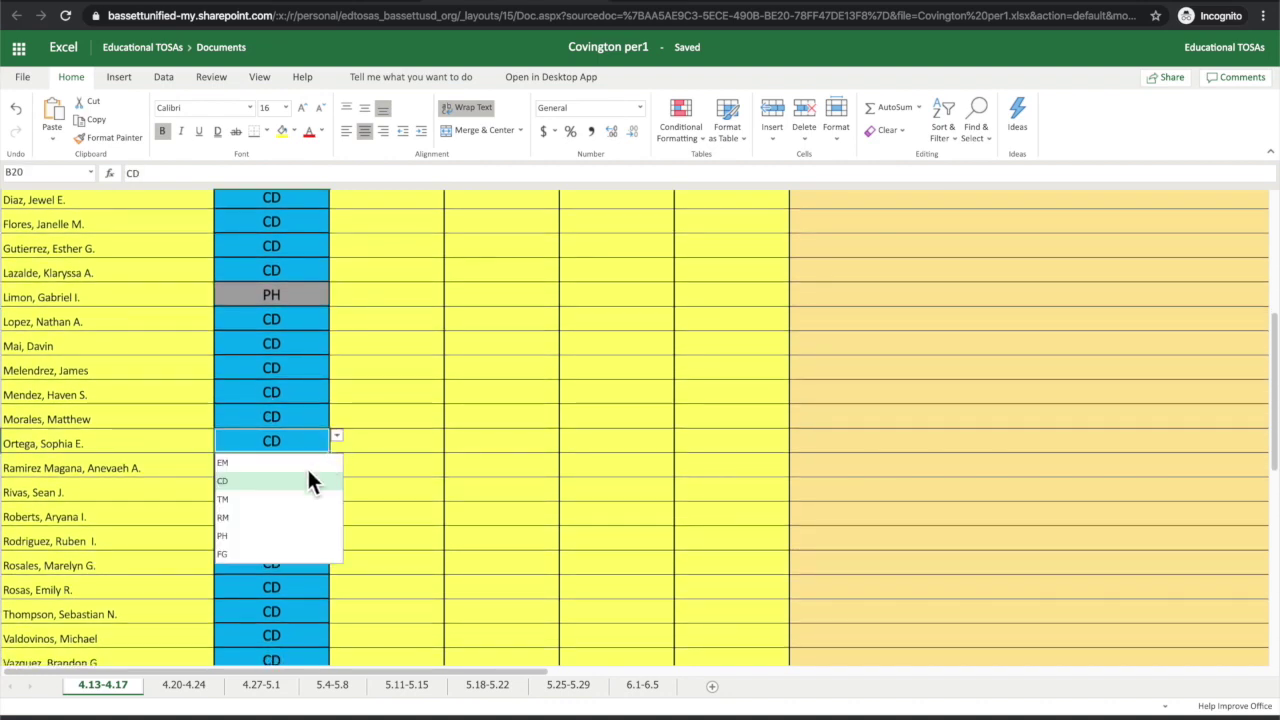
{"action": "left_click", "coordinate": [244, 537]}
{"action": "scroll", "coordinate": [296, 421], "scroll_direction": "up", "scroll_amount": 5}
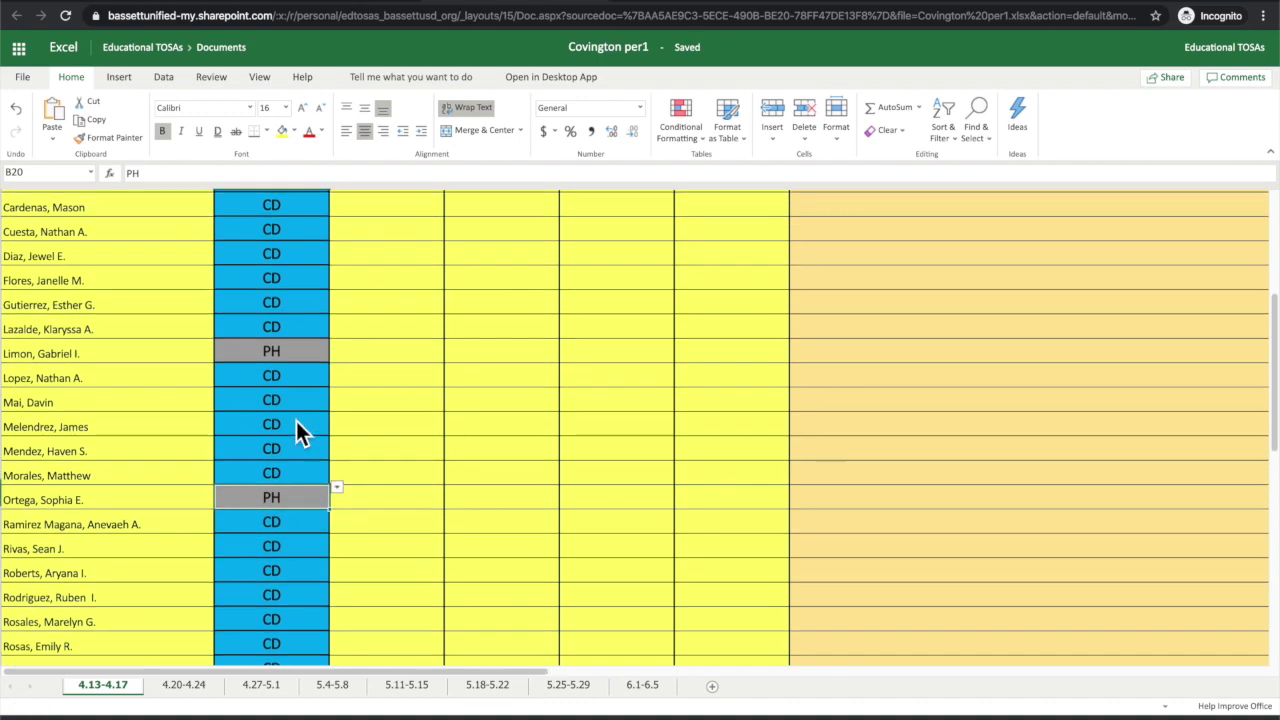
{"action": "left_click", "coordinate": [387, 303]}
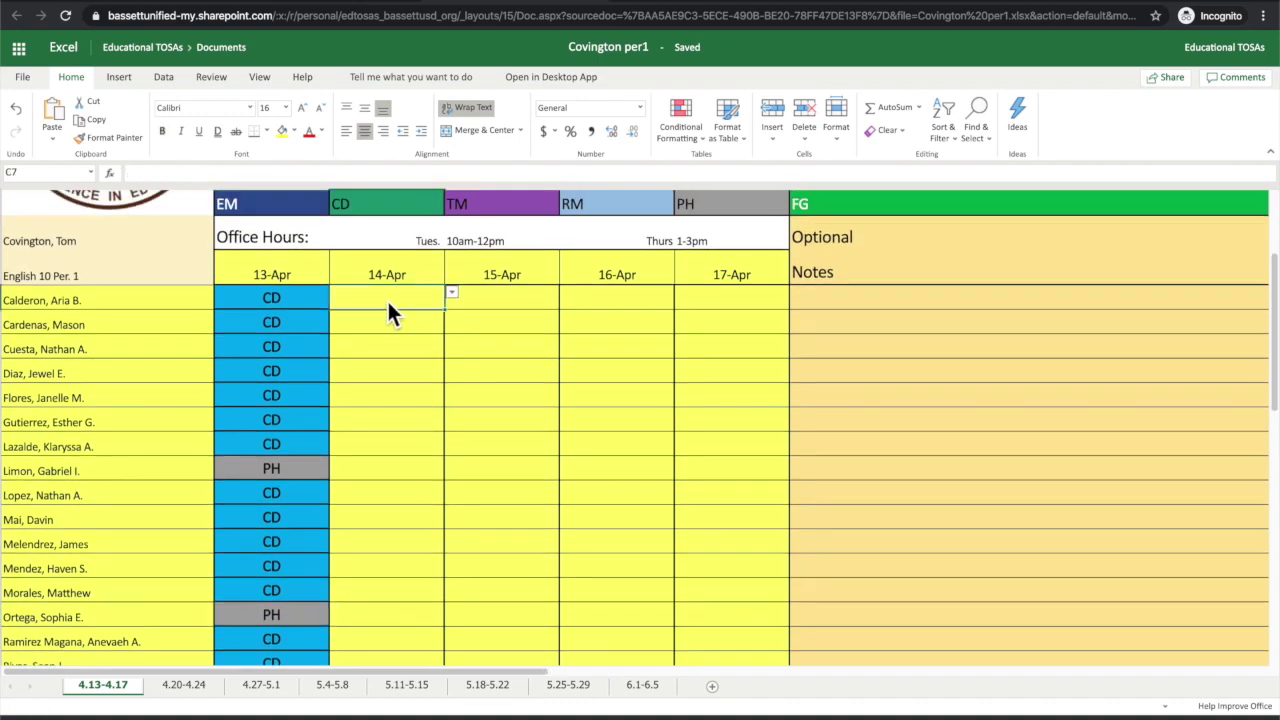
{"action": "scroll", "coordinate": [387, 299], "scroll_direction": "up", "scroll_amount": 2}
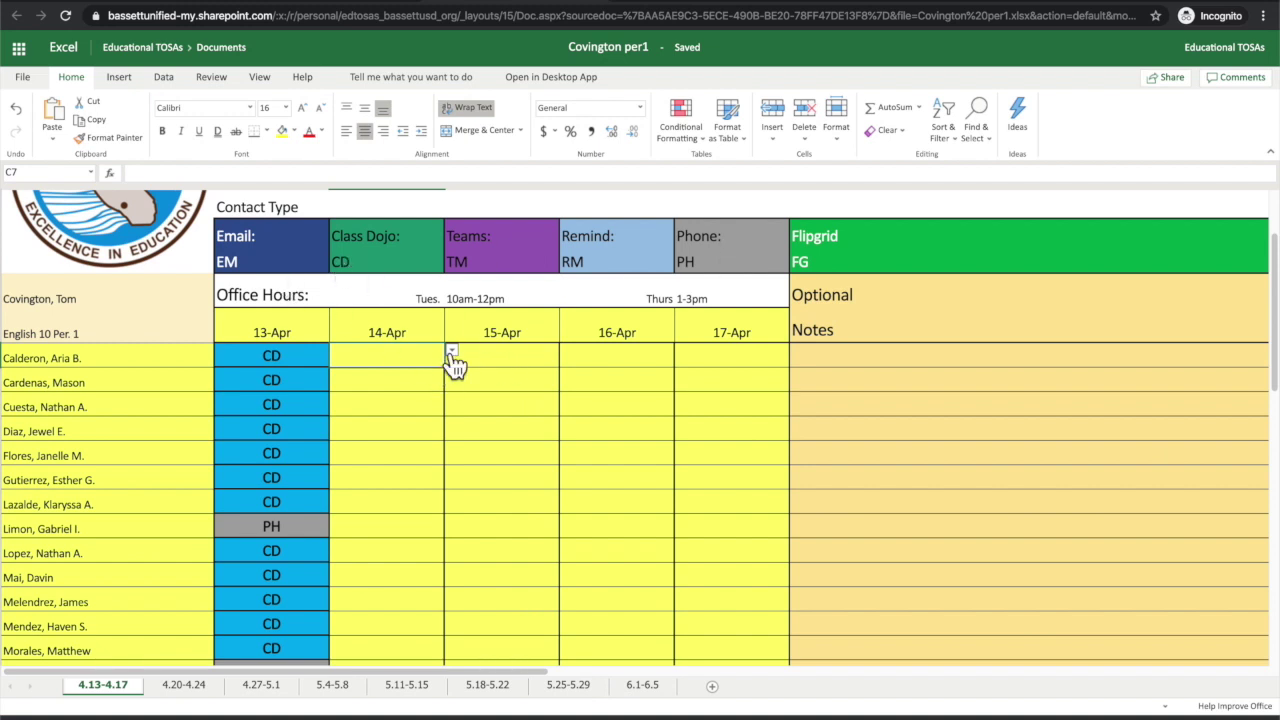
Step: Pick EM for C7 and fill it down to row 14
{"action": "left_click", "coordinate": [452, 352]}
{"action": "left_click", "coordinate": [387, 378]}
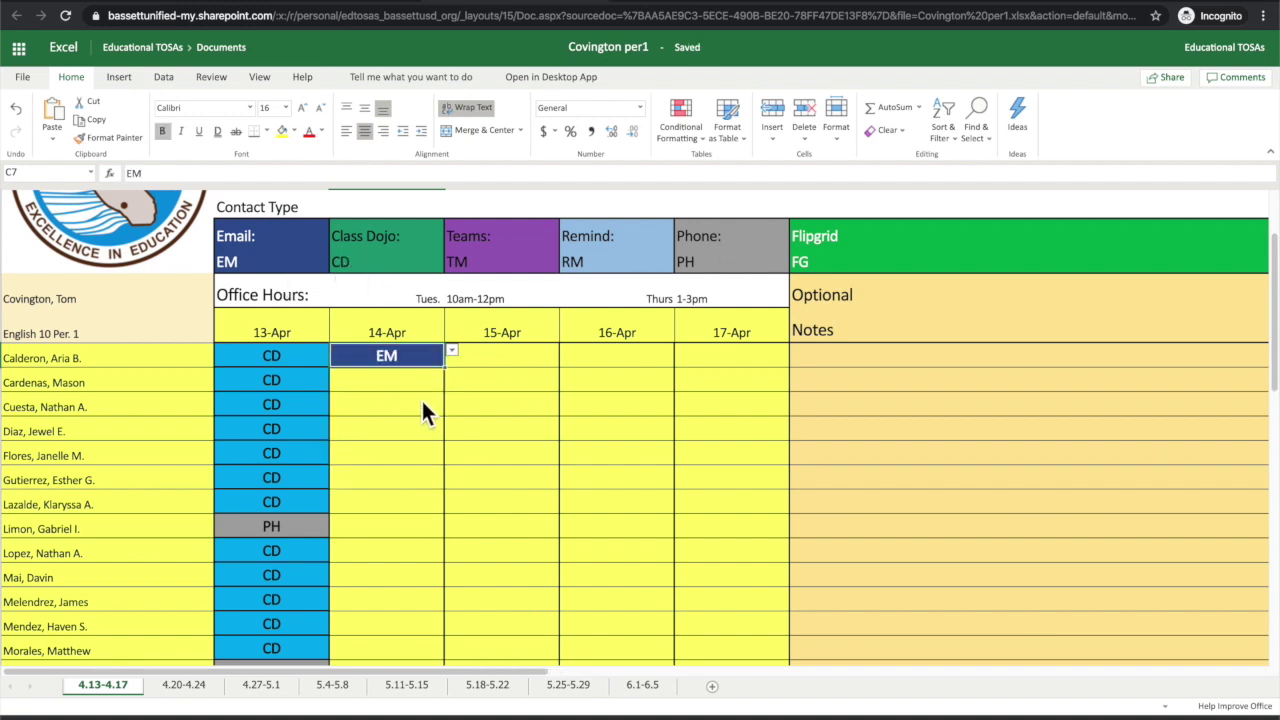
{"action": "scroll", "coordinate": [425, 400], "scroll_direction": "down", "scroll_amount": 1}
{"action": "left_click_drag", "start_coordinate": [450, 368], "coordinate": [429, 520]}
{"action": "scroll", "coordinate": [430, 523], "scroll_direction": "down", "scroll_amount": 3}
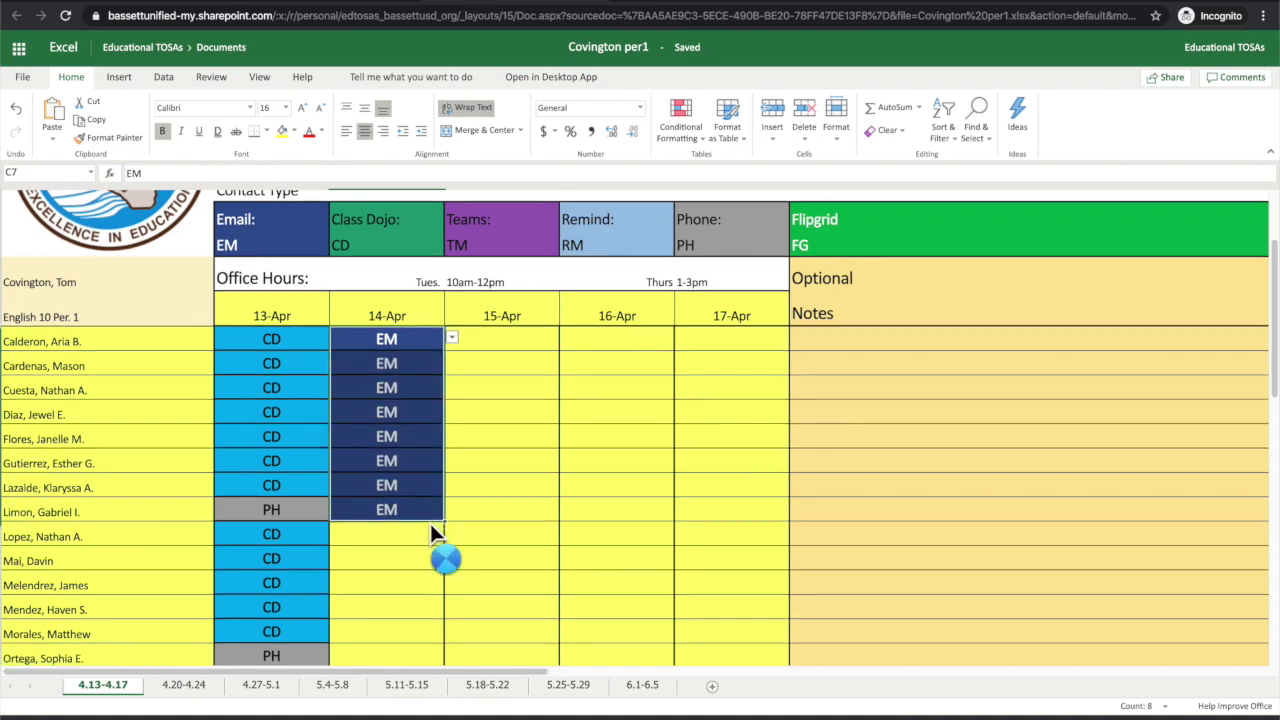
Step: Enter EM in C15 and fill it down to the last student
{"action": "left_click", "coordinate": [362, 450]}
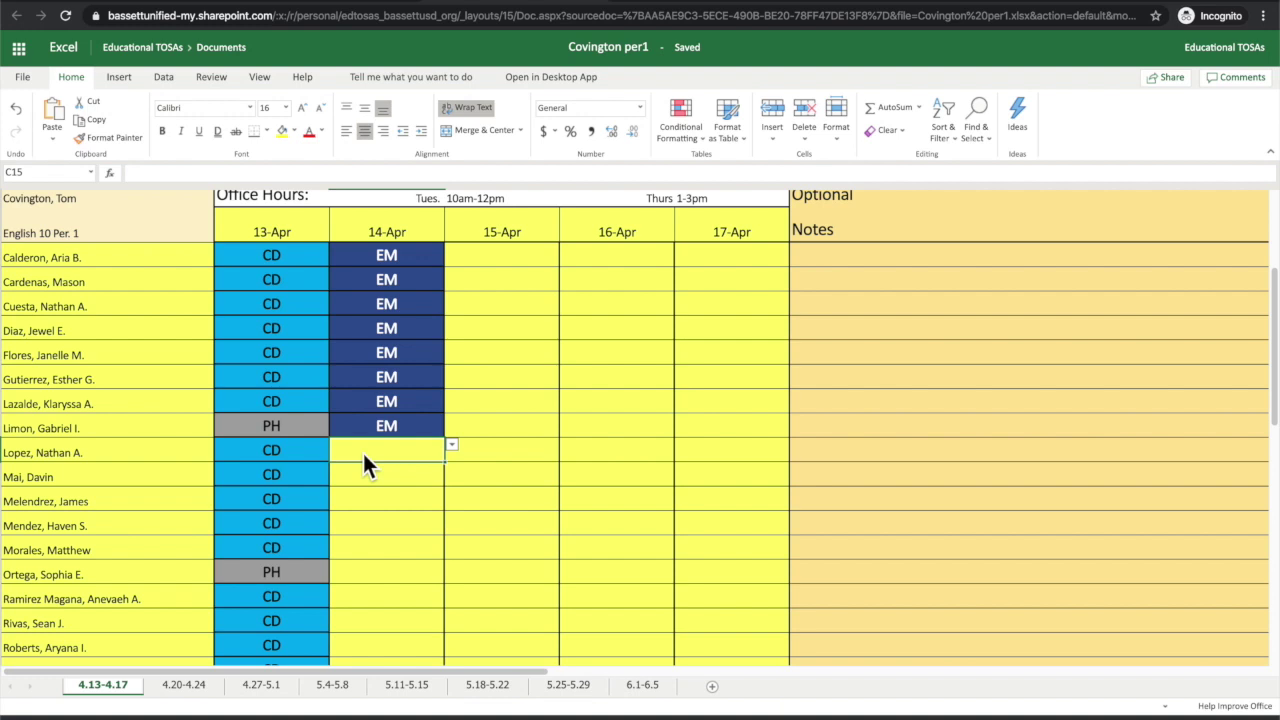
{"action": "type", "text": "EM"}
{"action": "key", "text": "BackSpace"}
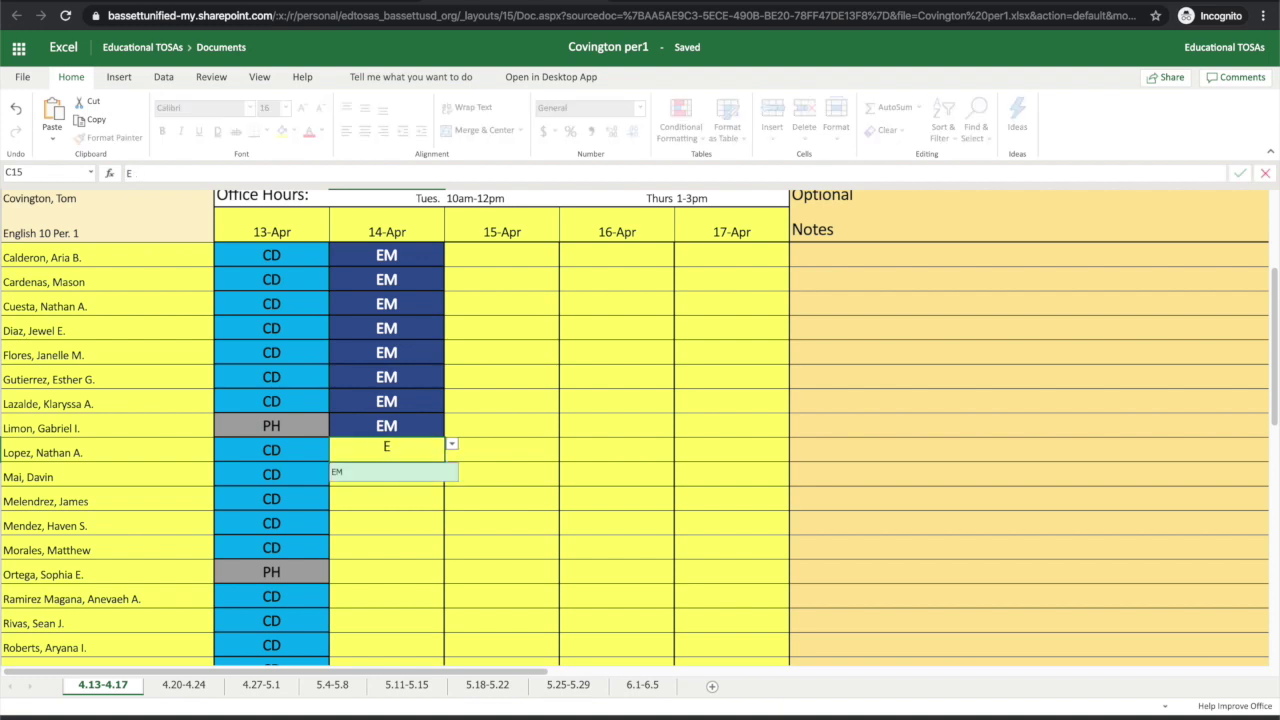
{"action": "type", "text": "M"}
{"action": "key", "text": "ctrl+Return"}
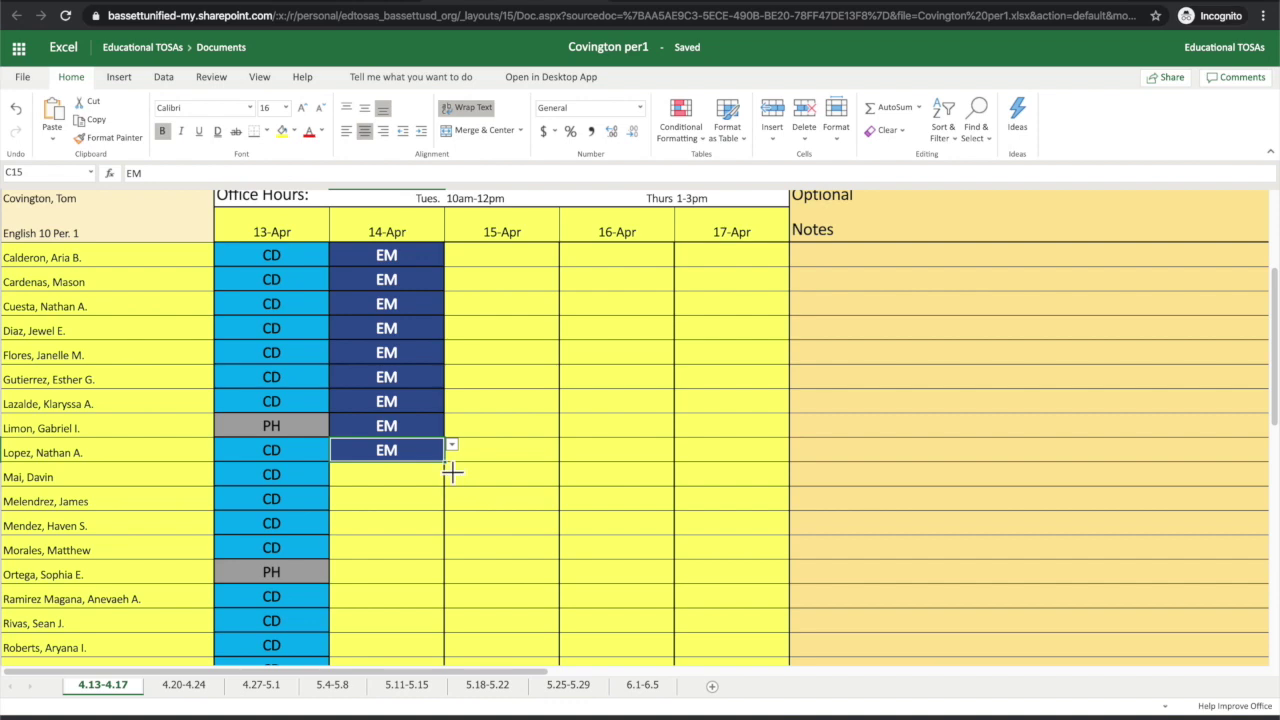
{"action": "left_click_drag", "start_coordinate": [446, 463], "coordinate": [444, 652]}
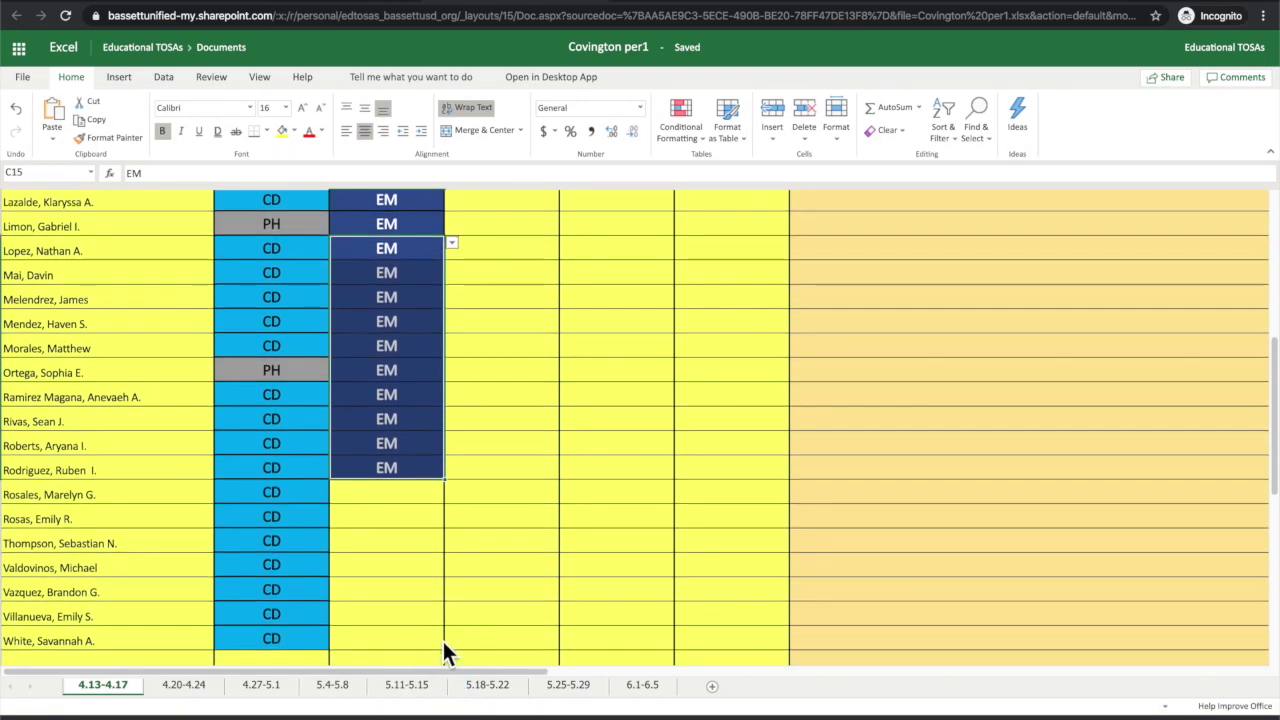
{"action": "left_click_drag", "start_coordinate": [451, 489], "coordinate": [451, 645]}
{"action": "scroll", "coordinate": [462, 503], "scroll_direction": "up", "scroll_amount": 2}
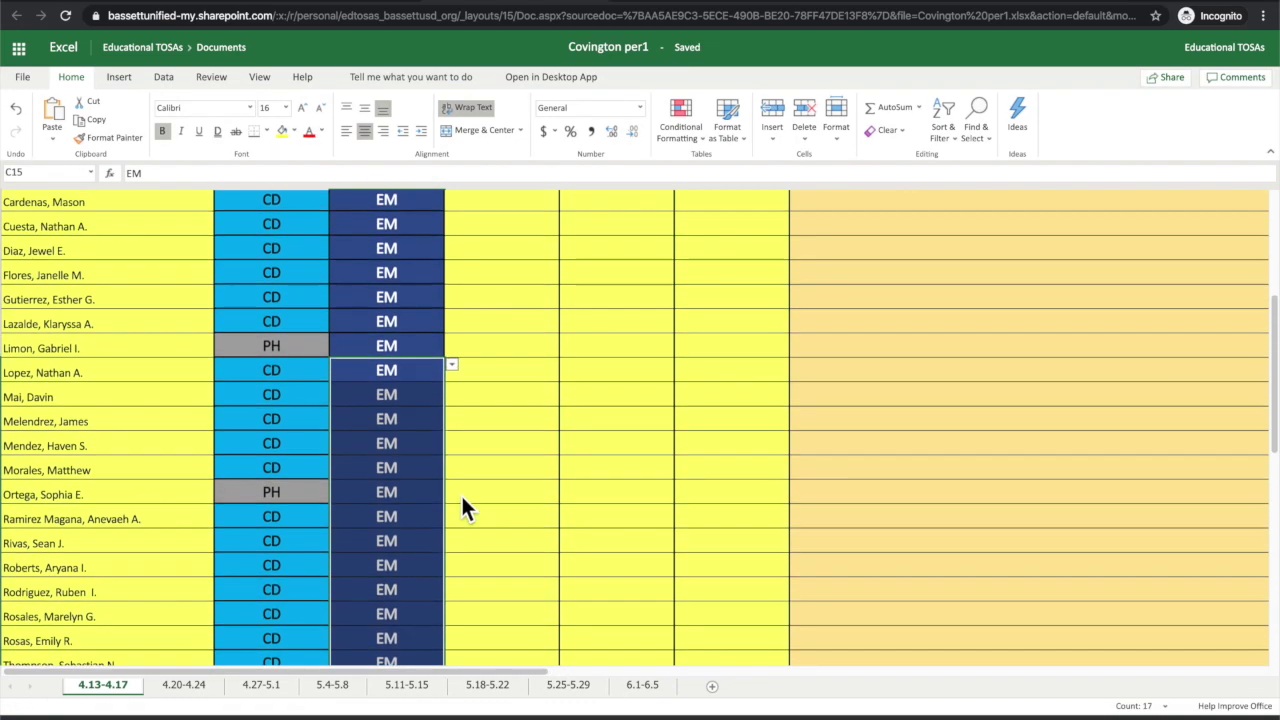
{"action": "scroll", "coordinate": [461, 510], "scroll_direction": "up", "scroll_amount": 2}
Step: Pick FG for D7 and fill it down to D12
{"action": "left_click", "coordinate": [508, 299]}
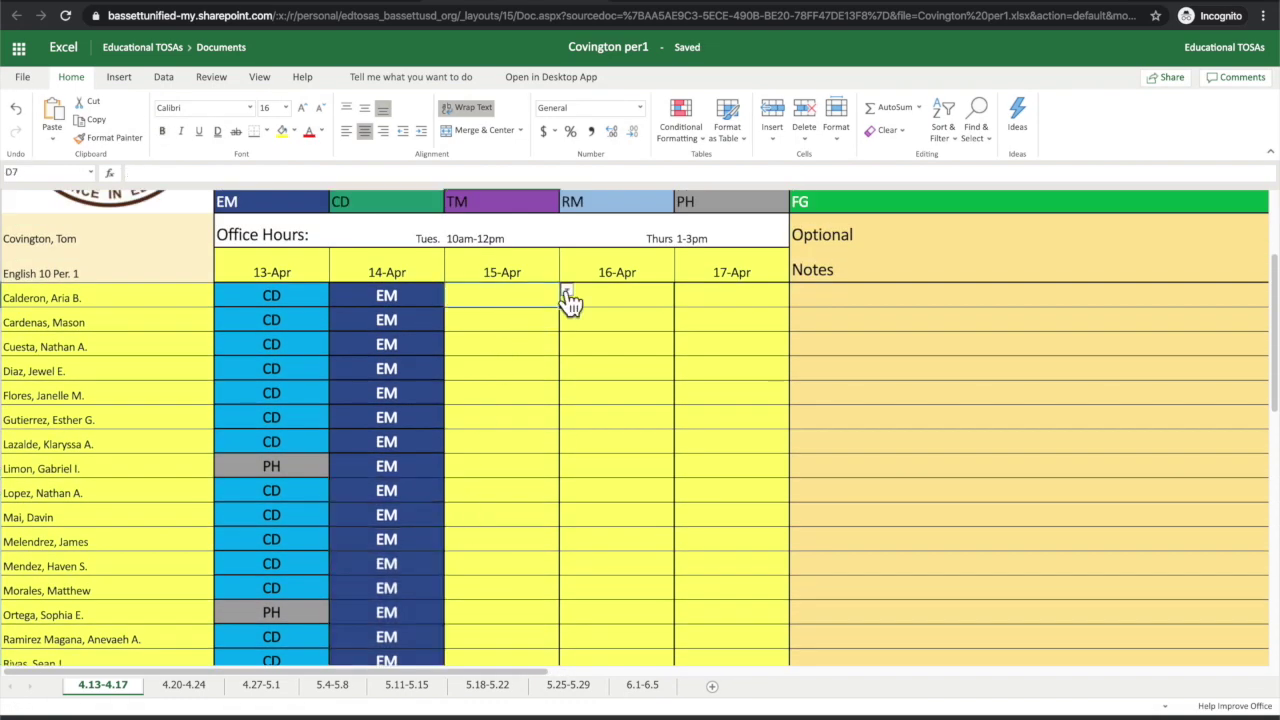
{"action": "left_click", "coordinate": [566, 292]}
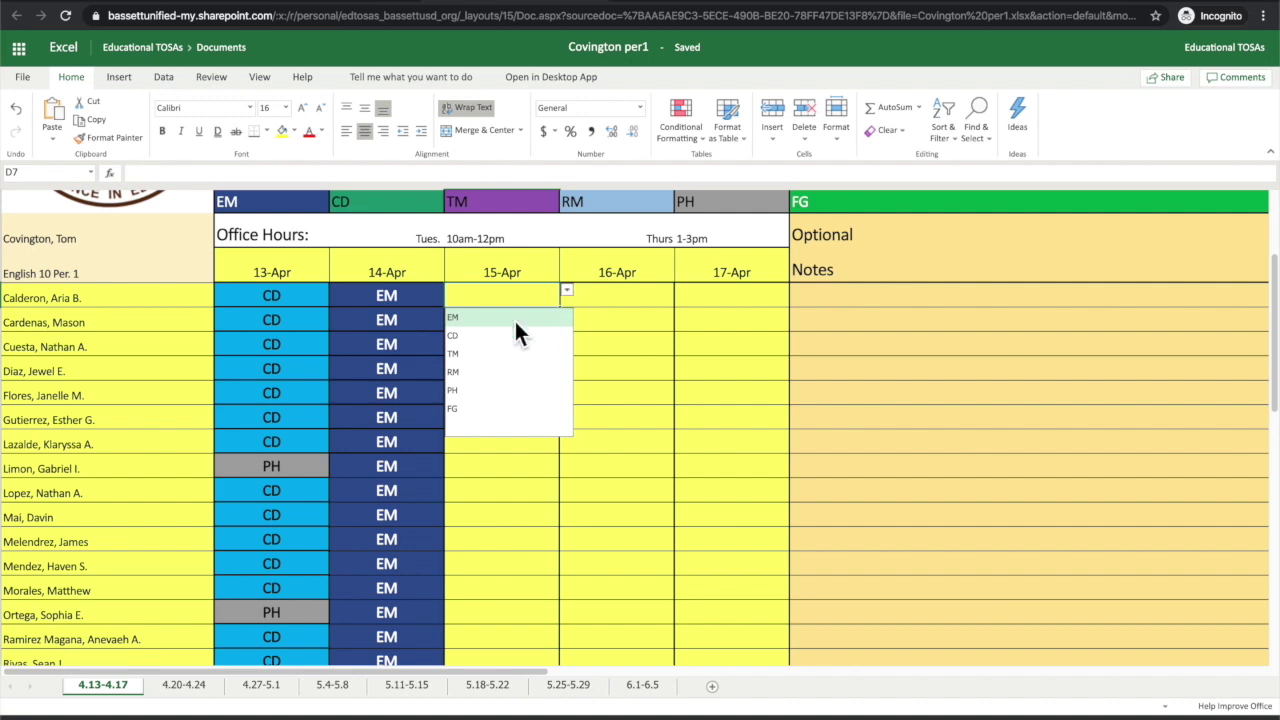
{"action": "left_click", "coordinate": [481, 408]}
{"action": "left_click_drag", "start_coordinate": [567, 318], "coordinate": [557, 425]}
{"action": "scroll", "coordinate": [556, 427], "scroll_direction": "down", "scroll_amount": 3}
Step: Set D17 and D22 to FG from their dropdowns
{"action": "left_click", "coordinate": [527, 386]}
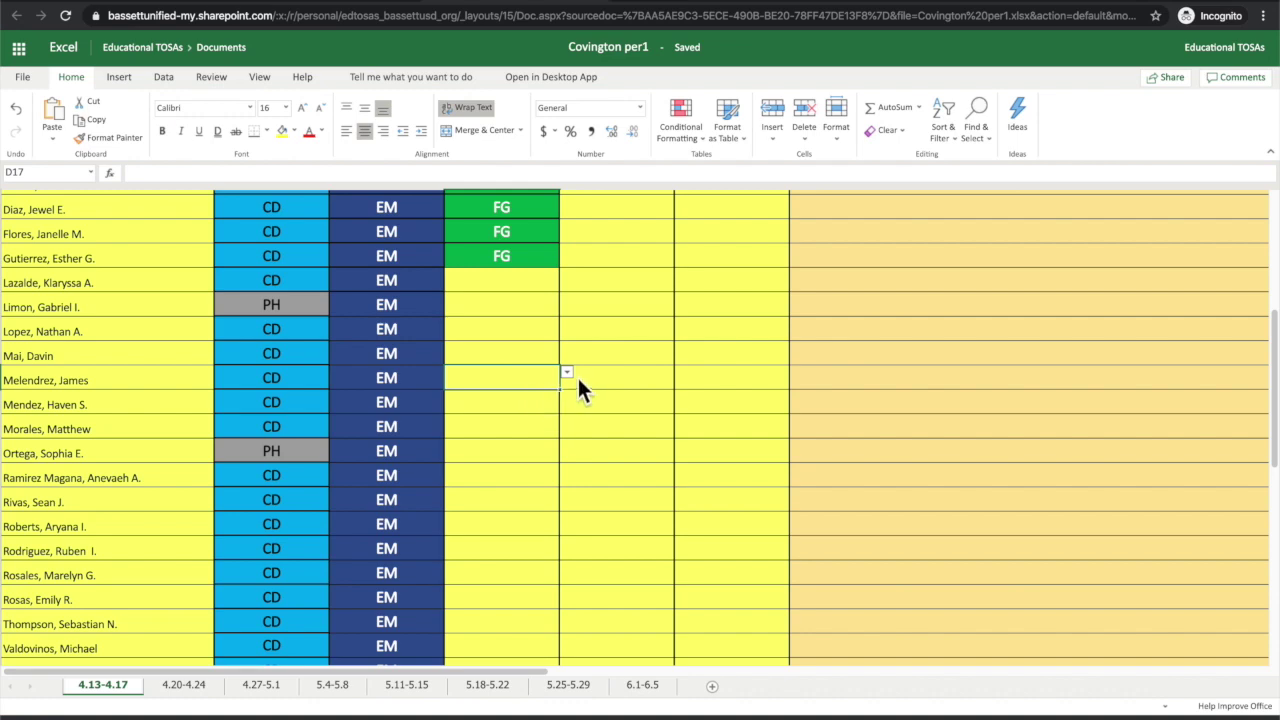
{"action": "left_click", "coordinate": [567, 373]}
{"action": "left_click", "coordinate": [501, 491]}
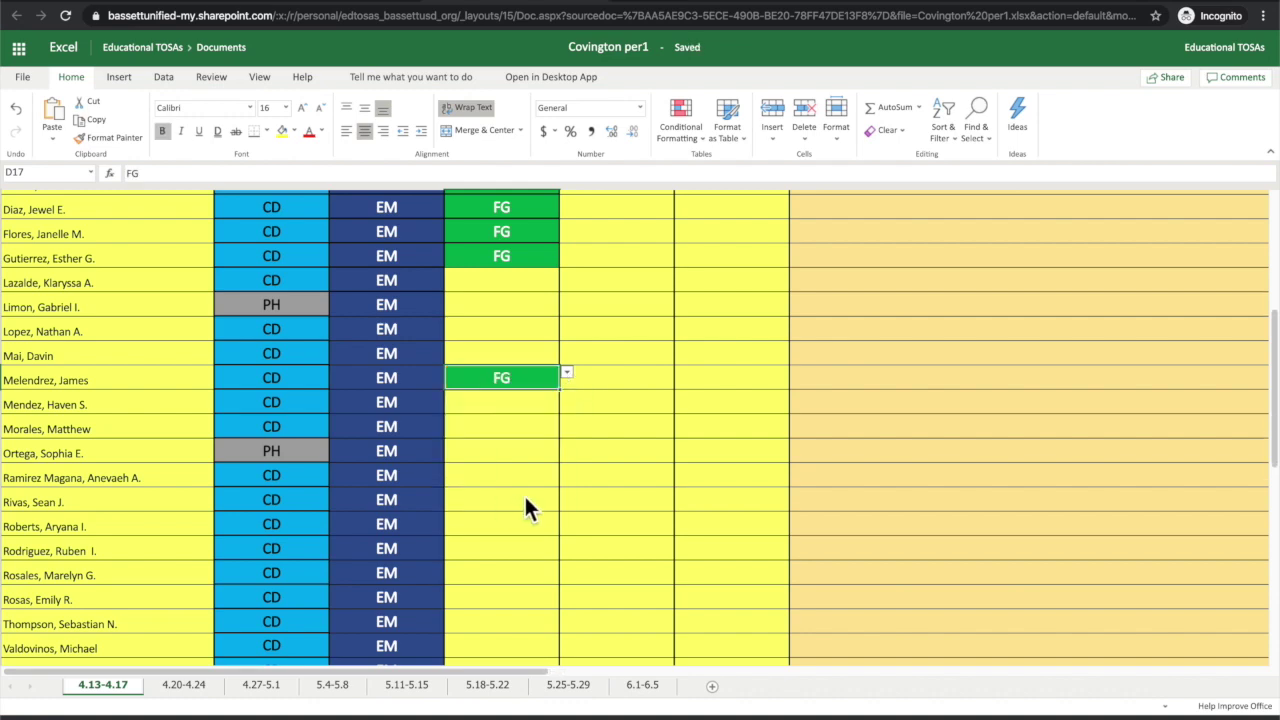
{"action": "left_click", "coordinate": [524, 496]}
{"action": "left_click", "coordinate": [567, 494]}
{"action": "left_click", "coordinate": [477, 610]}
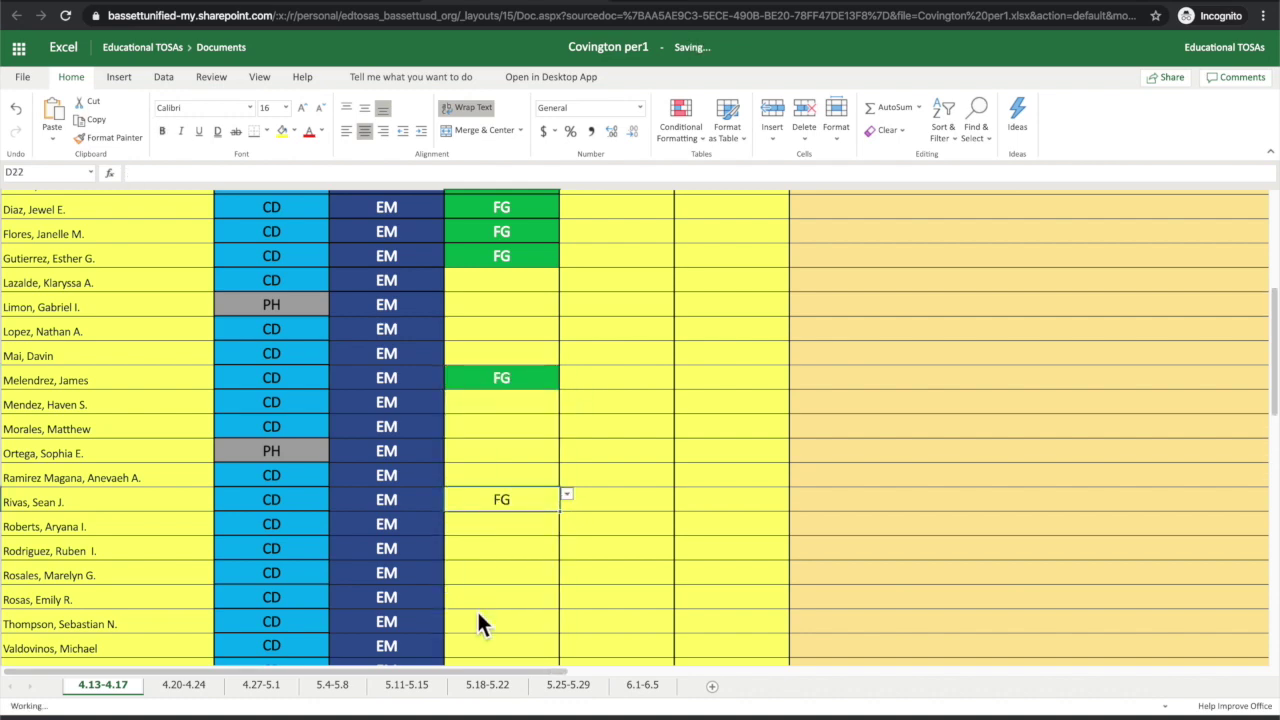
Step: Set D26 to FG, then clear its code again
{"action": "scroll", "coordinate": [477, 609], "scroll_direction": "down", "scroll_amount": 3}
{"action": "left_click", "coordinate": [535, 388]}
{"action": "left_click", "coordinate": [566, 378]}
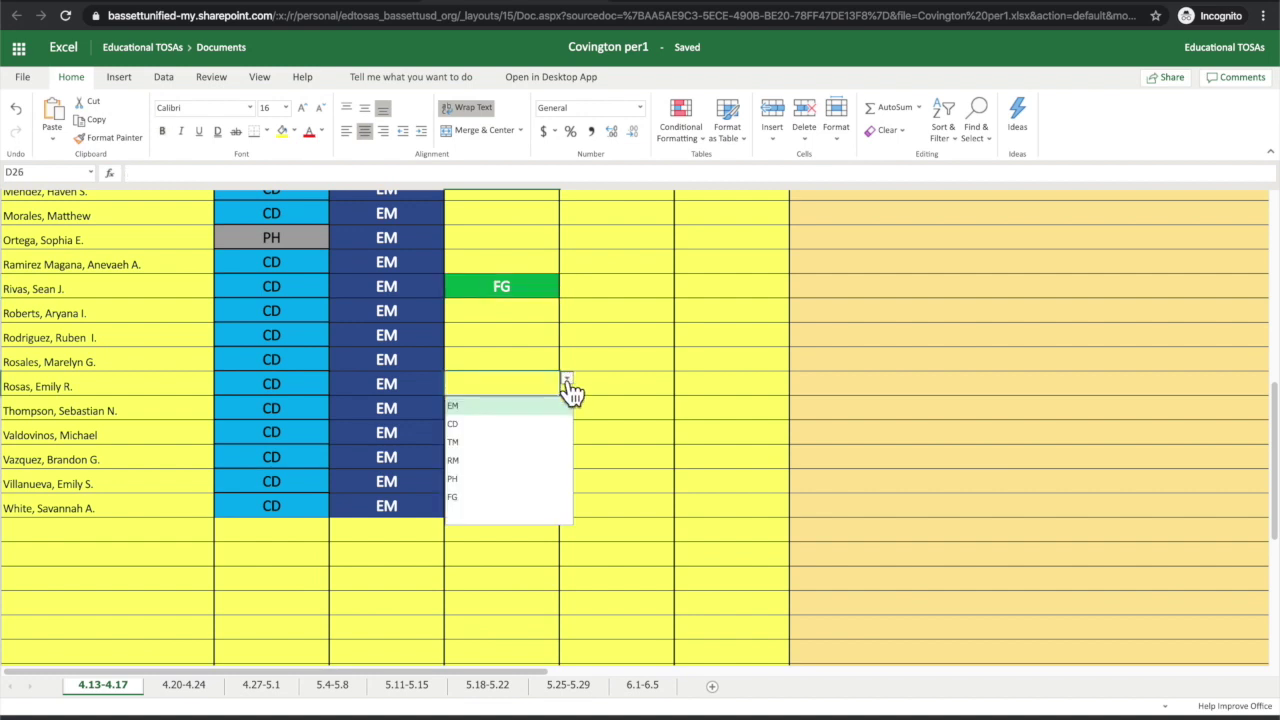
{"action": "left_click", "coordinate": [488, 497]}
{"action": "left_click", "coordinate": [513, 406]}
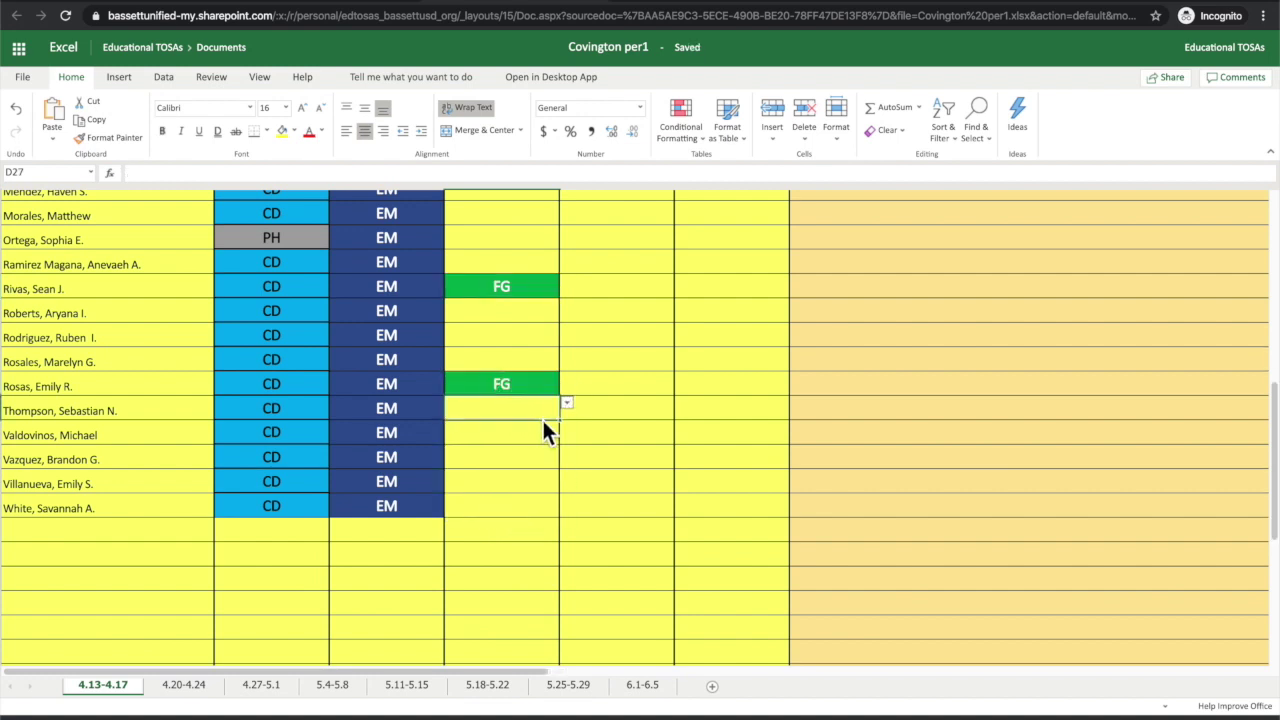
{"action": "left_click", "coordinate": [567, 402]}
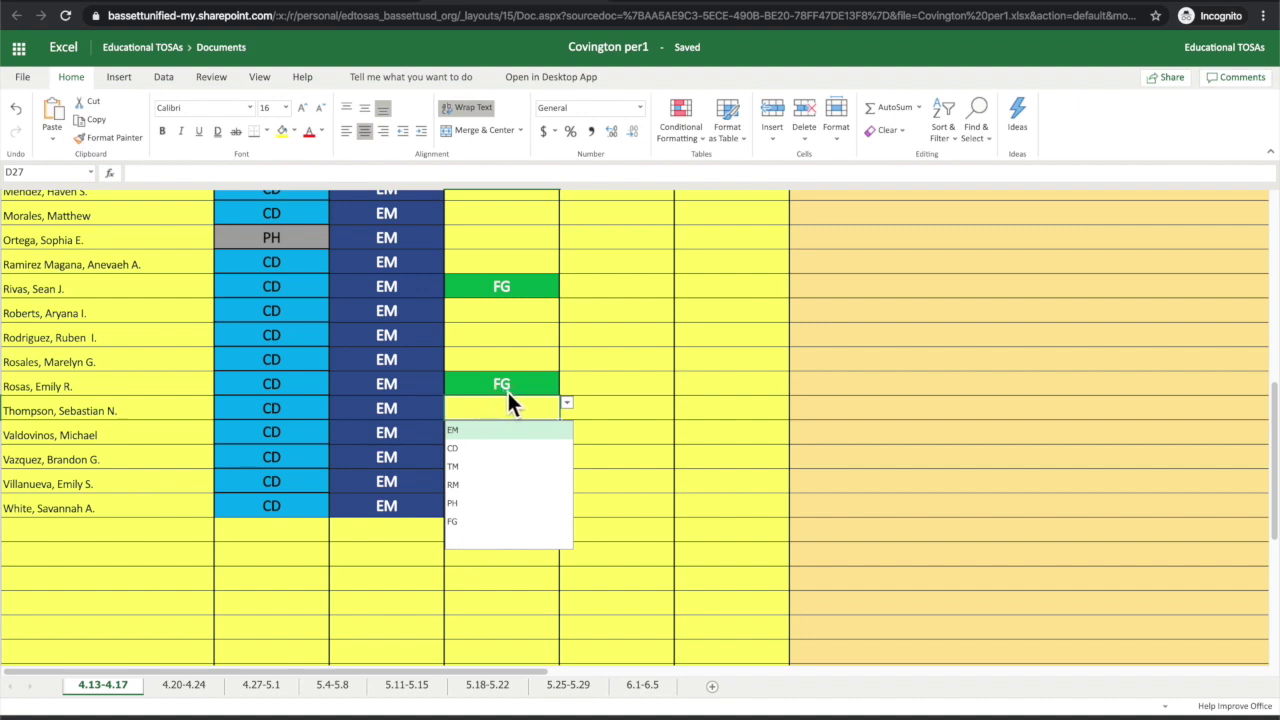
{"action": "left_click", "coordinate": [507, 390]}
{"action": "left_click", "coordinate": [566, 379]}
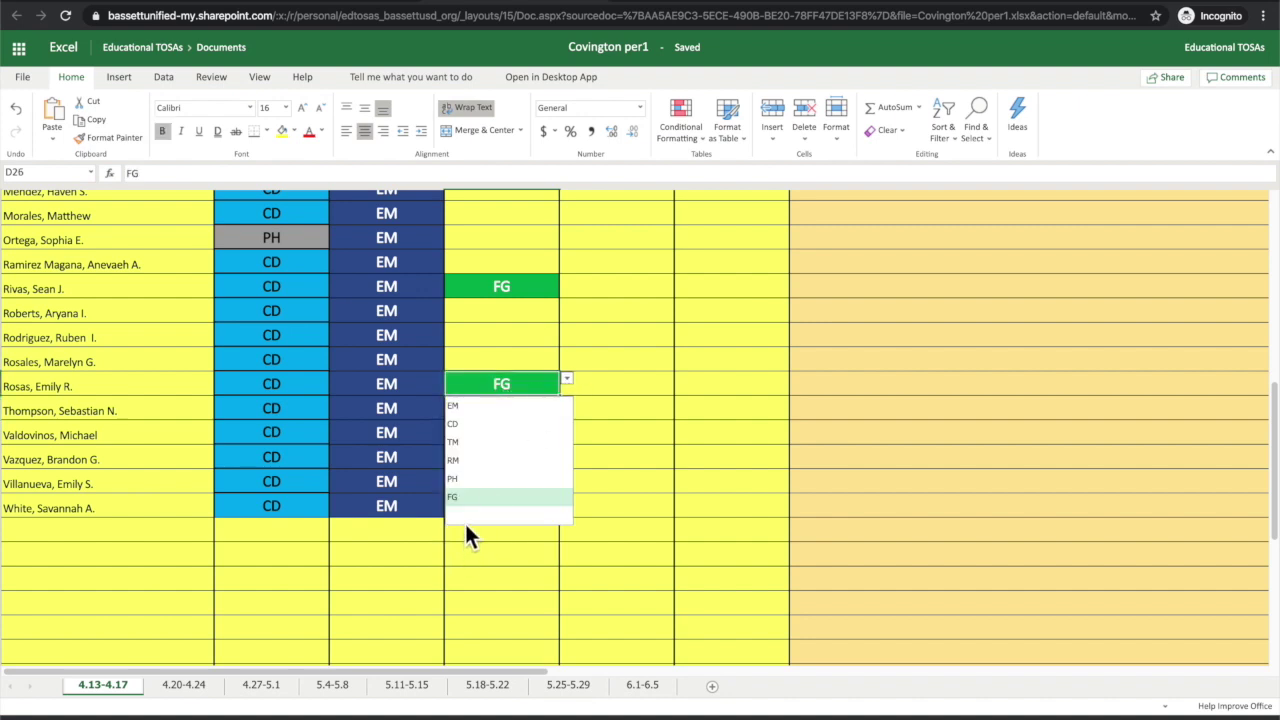
{"action": "left_click", "coordinate": [464, 519]}
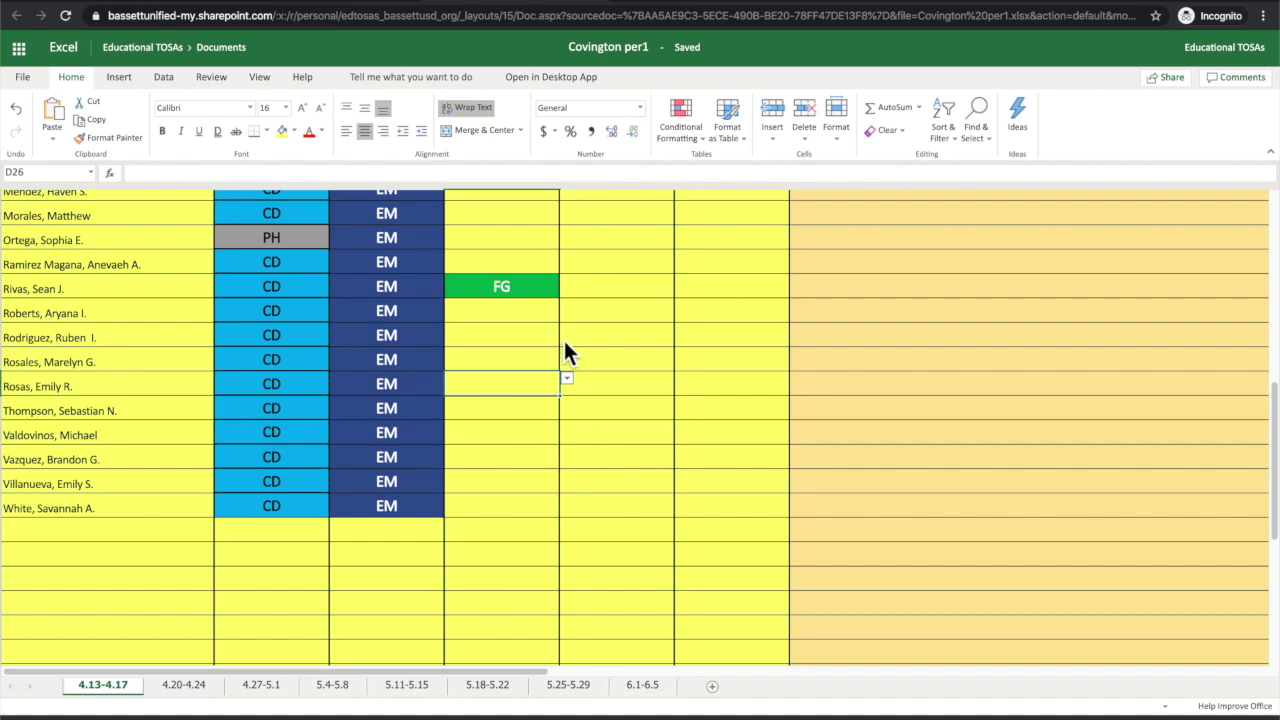
{"action": "scroll", "coordinate": [568, 300], "scroll_direction": "up", "scroll_amount": 6}
{"action": "scroll", "coordinate": [861, 325], "scroll_direction": "right", "scroll_amount": 2}
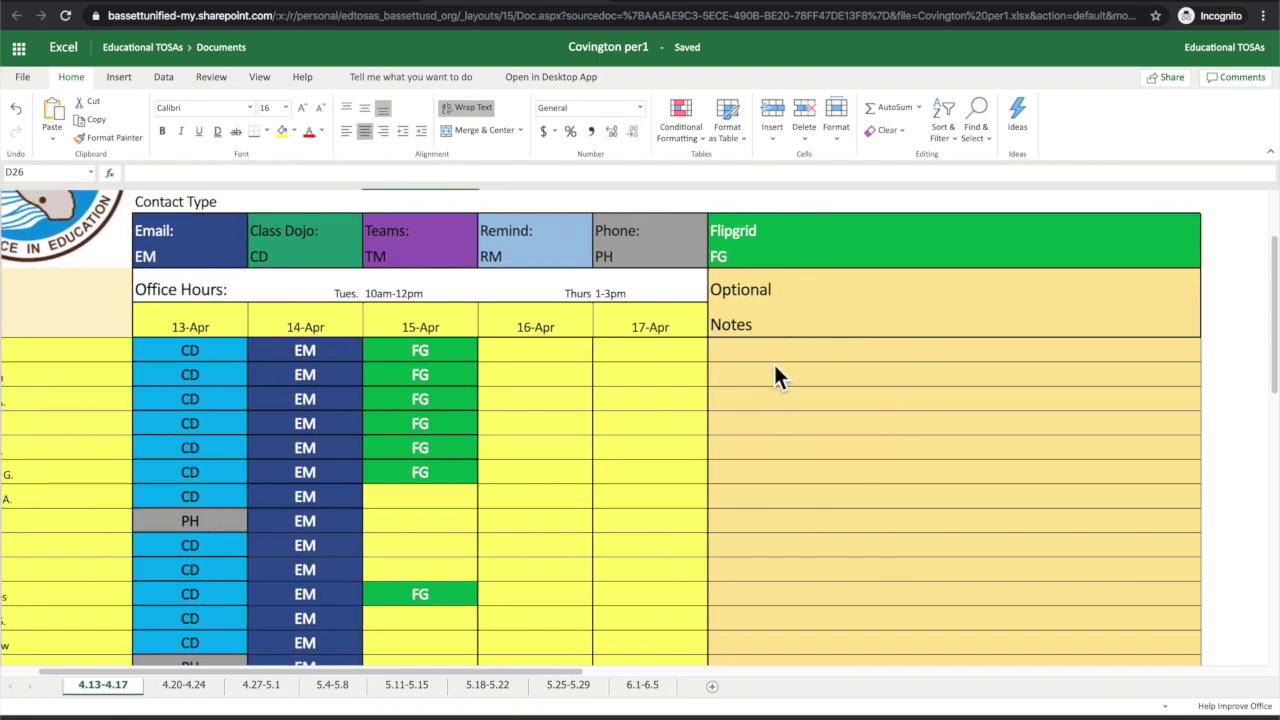
Step: Enter 'Didnt reply on Thursday. Followup Fri.' in Notes cell G7, fixing the typos
{"action": "left_click", "coordinate": [775, 362]}
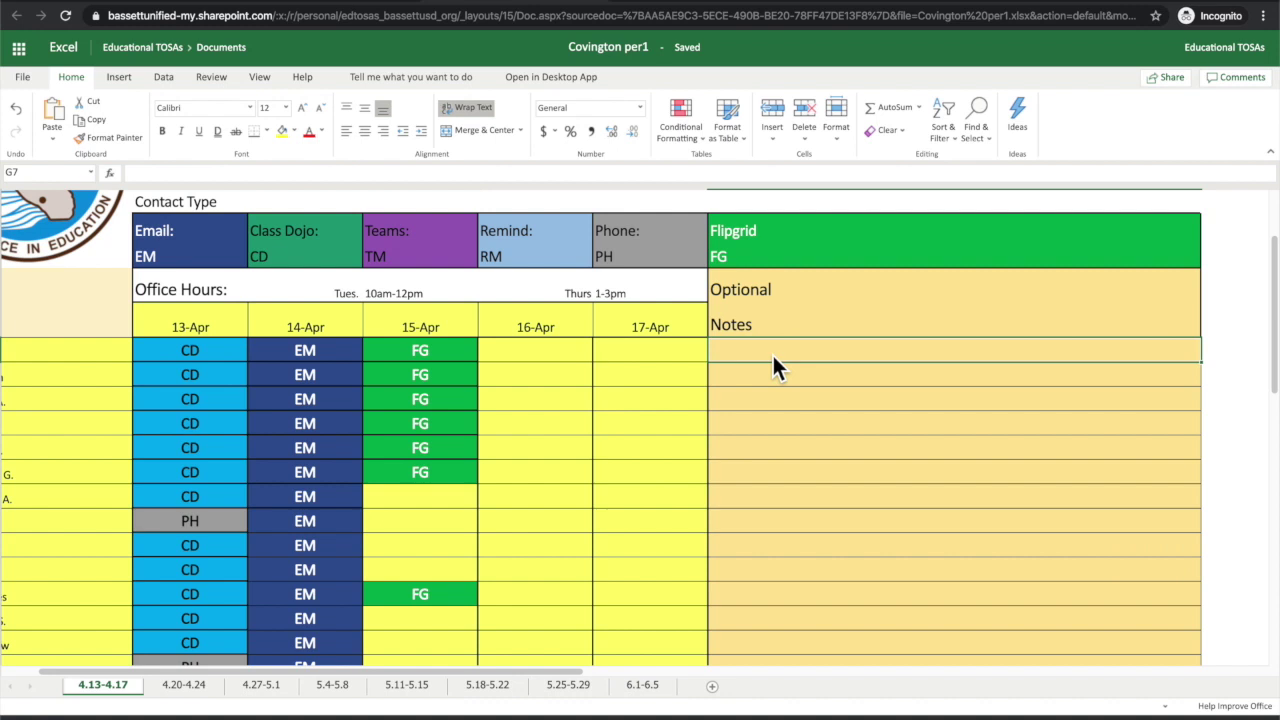
{"action": "type", "text": "Was"}
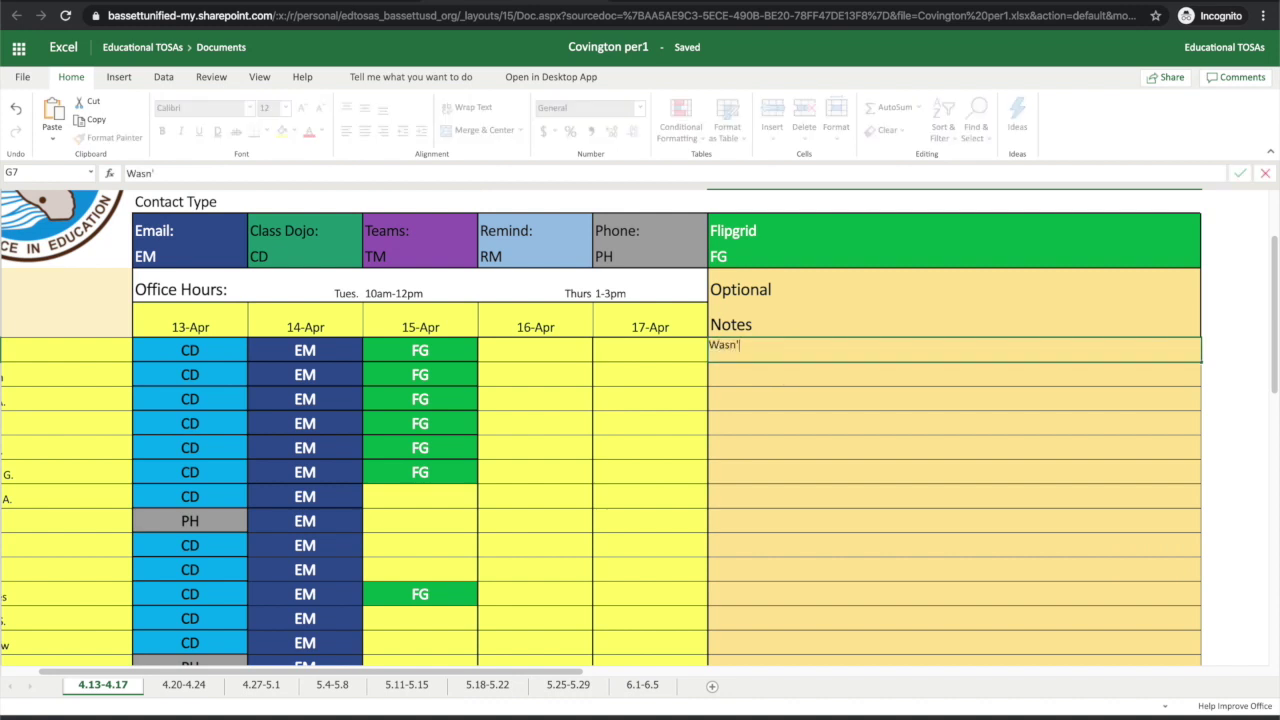
{"action": "type", "text": "n'"}
{"action": "key", "text": "BackSpace"}
{"action": "key", "text": "BackSpace"}
{"action": "key", "text": "BackSpace"}
{"action": "key", "text": "BackSpace"}
{"action": "key", "text": "BackSpace"}
{"action": "type", "text": "Didnt reply on Th"}
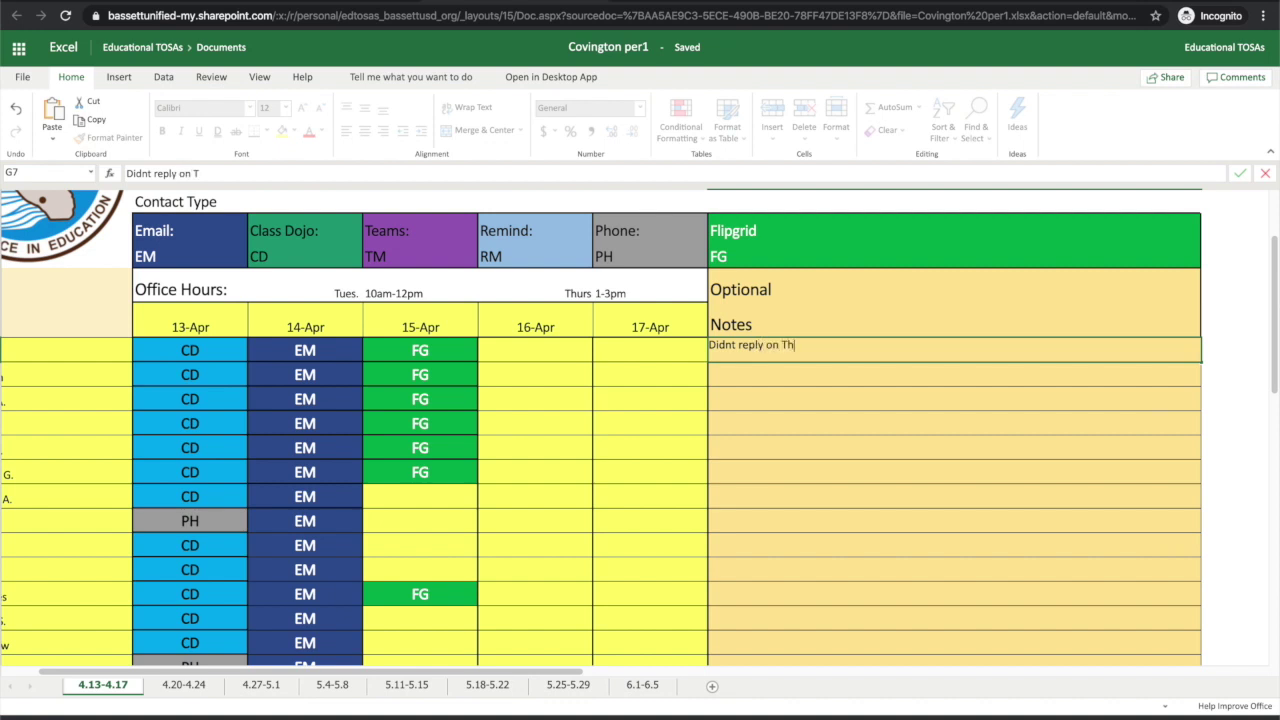
{"action": "type", "text": "ird"}
{"action": "key", "text": "BackSpace"}
{"action": "type", "text": "sa"}
{"action": "key", "text": "BackSpace"}
{"action": "key", "text": "BackSpace"}
{"action": "type", "text": "ursday. Followup Fri."}
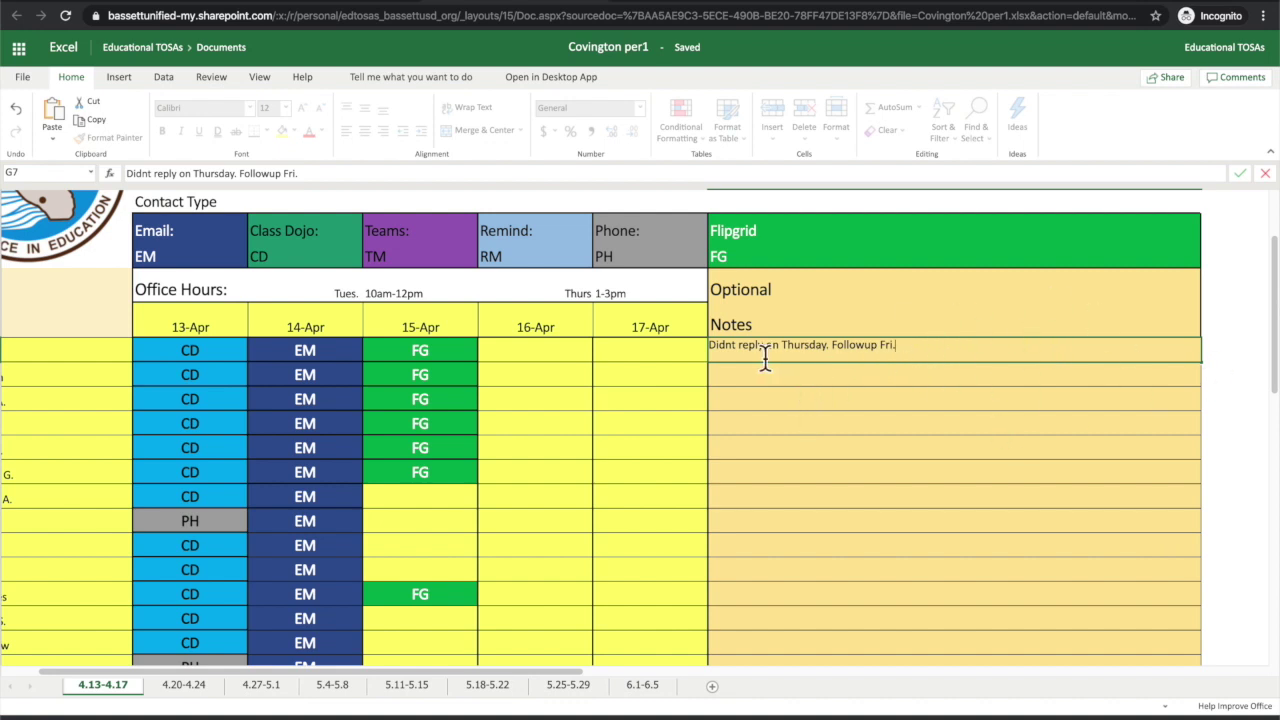
{"action": "scroll", "coordinate": [472, 570], "scroll_direction": "down", "scroll_amount": 5}
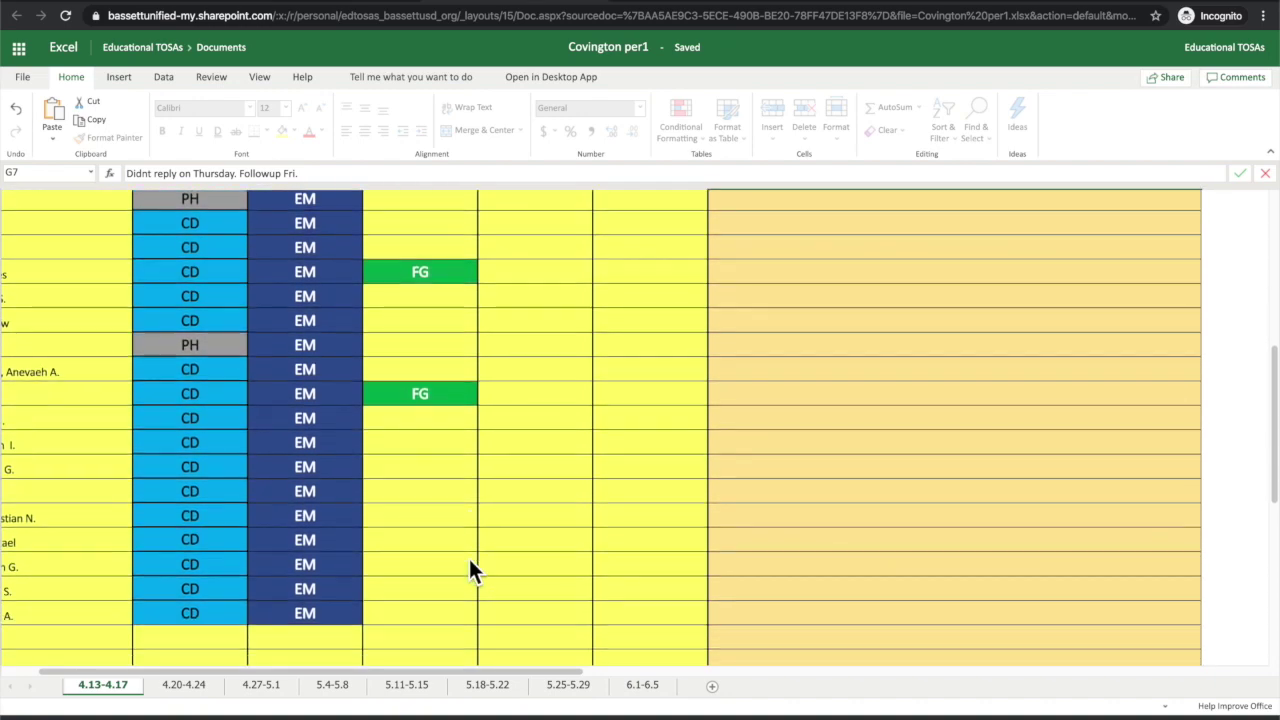
{"action": "scroll", "coordinate": [469, 558], "scroll_direction": "up", "scroll_amount": 5}
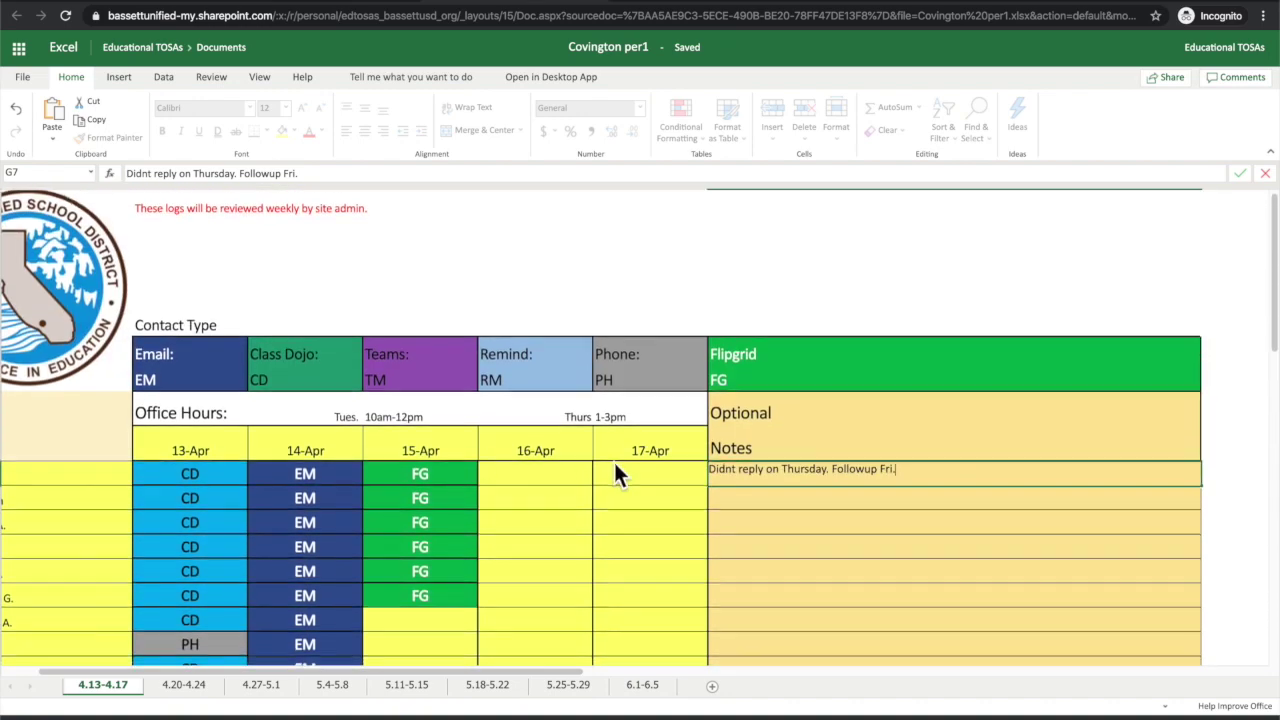
{"action": "scroll", "coordinate": [613, 459], "scroll_direction": "down", "scroll_amount": 2}
{"action": "scroll", "coordinate": [613, 459], "scroll_direction": "down", "scroll_amount": 3}
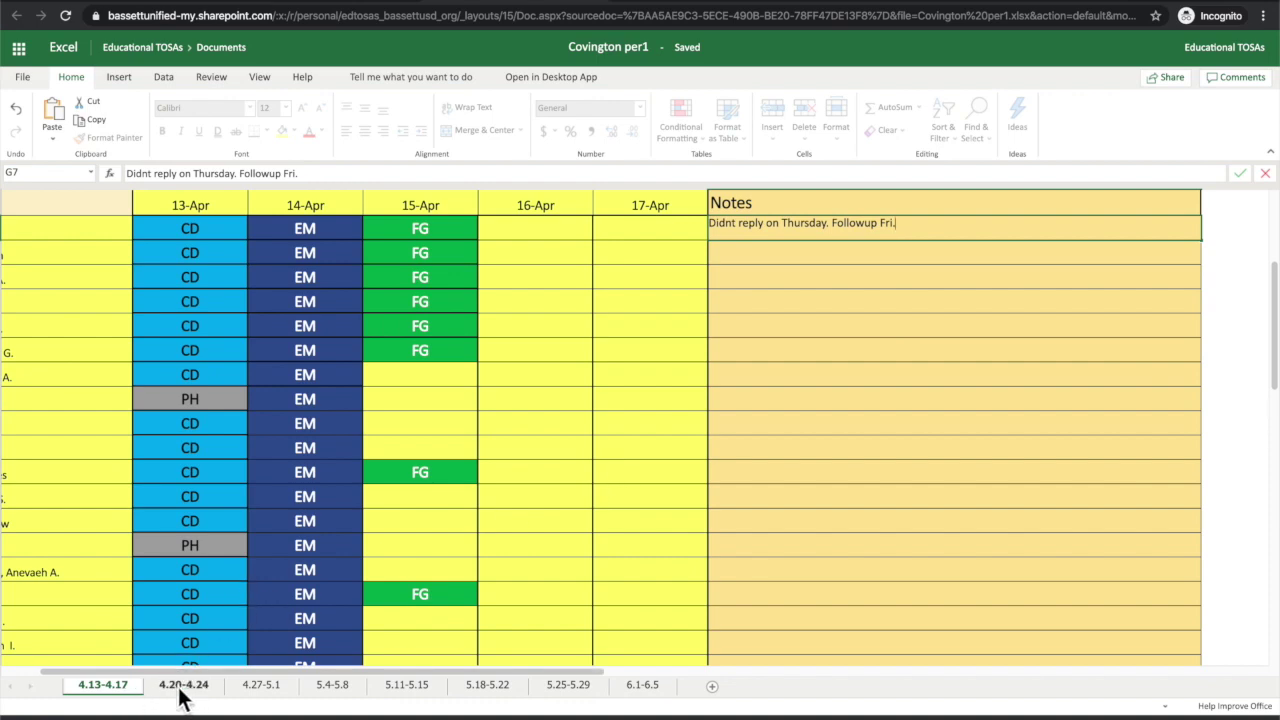
Step: Look over the empty contact grid on the 4.20-4.24 week sheet
{"action": "scroll", "coordinate": [190, 695], "scroll_direction": "left", "scroll_amount": 3}
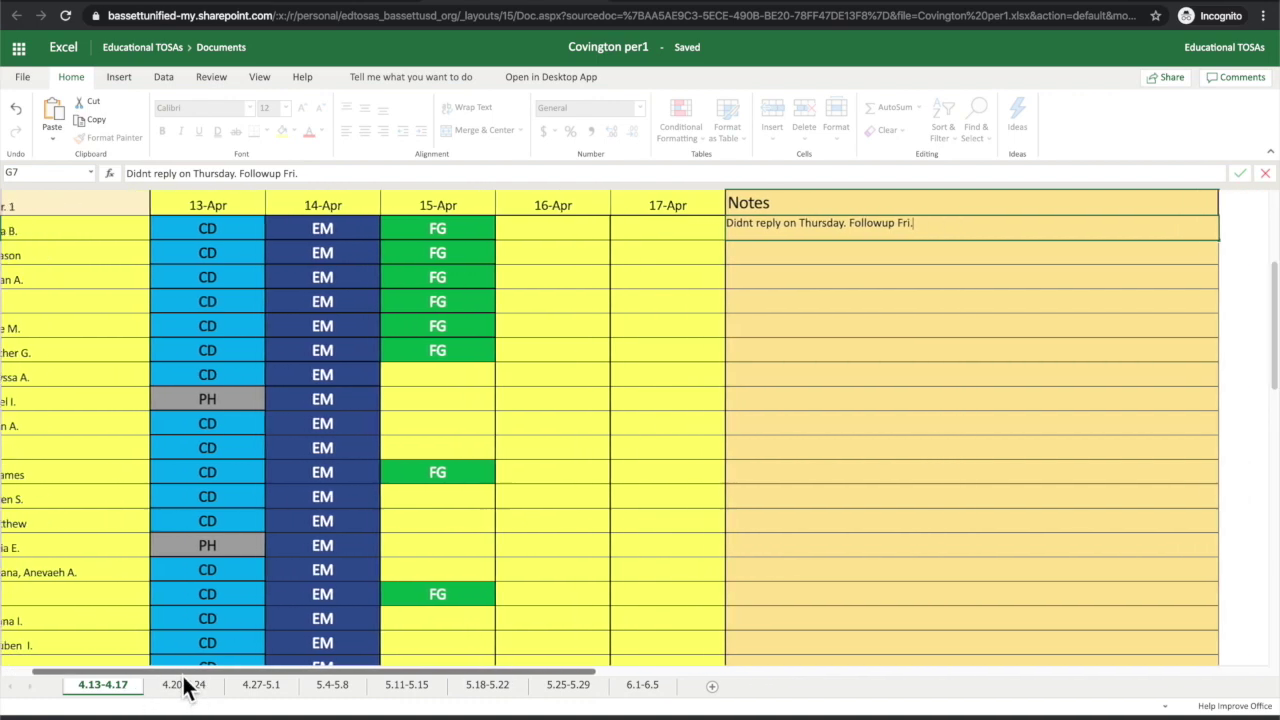
{"action": "left_click", "coordinate": [184, 686]}
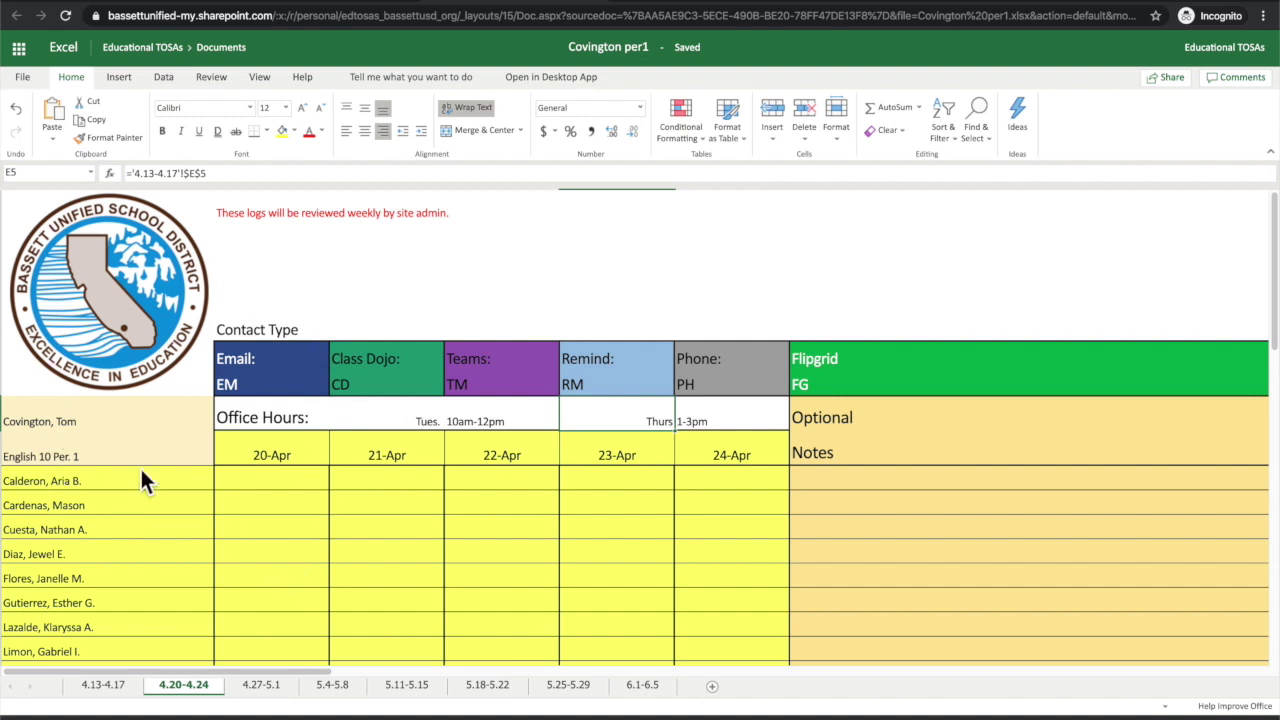
{"action": "scroll", "coordinate": [157, 475], "scroll_direction": "down", "scroll_amount": 1}
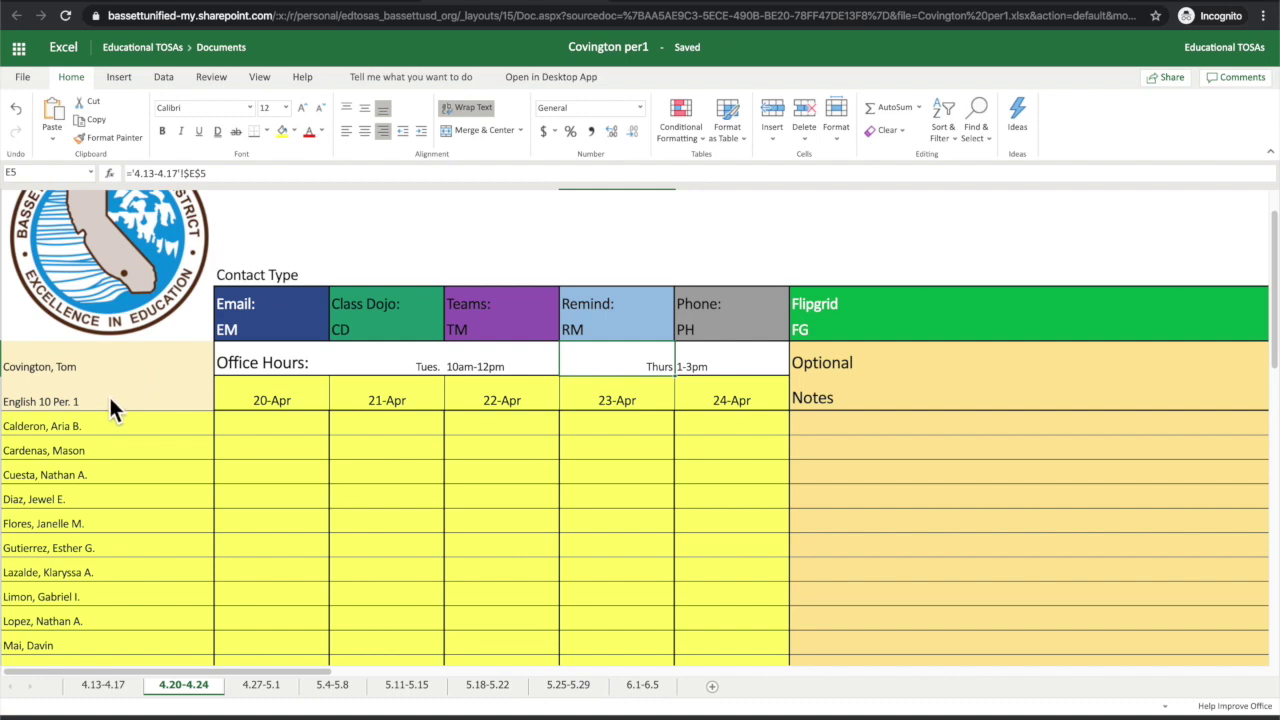
{"action": "scroll", "coordinate": [101, 444], "scroll_direction": "down", "scroll_amount": 3}
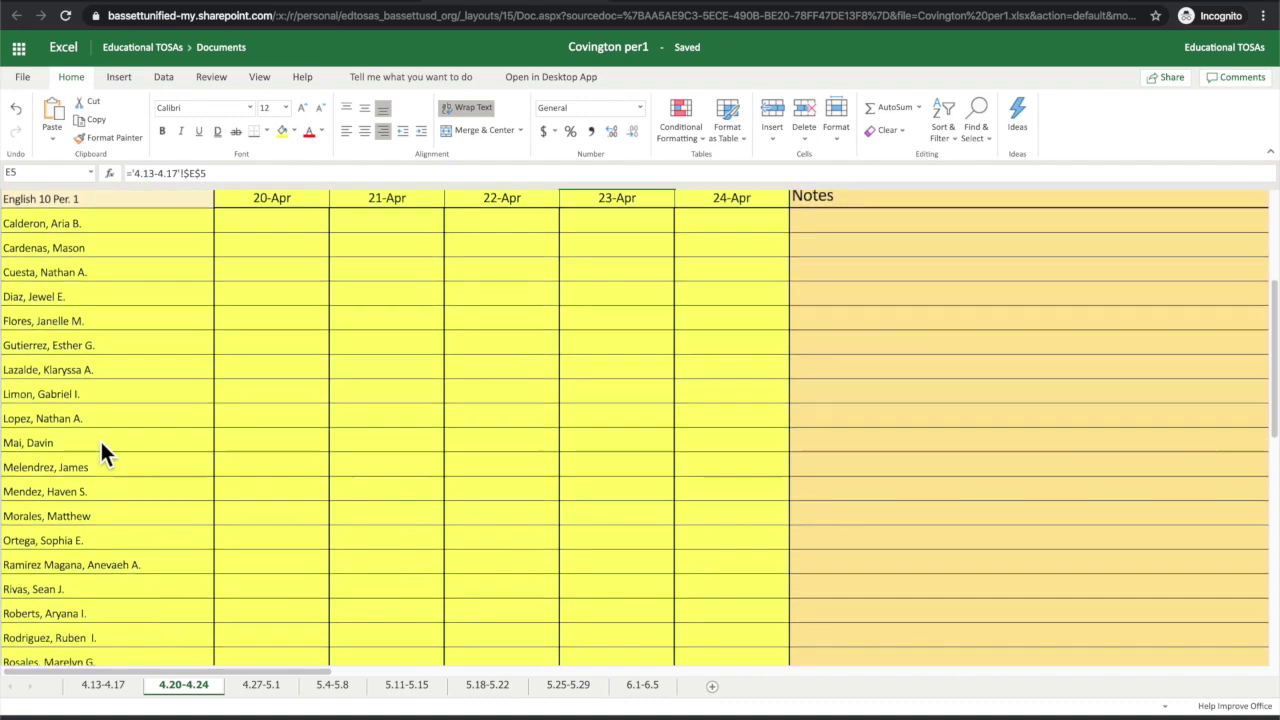
{"action": "scroll", "coordinate": [100, 439], "scroll_direction": "up", "scroll_amount": 2}
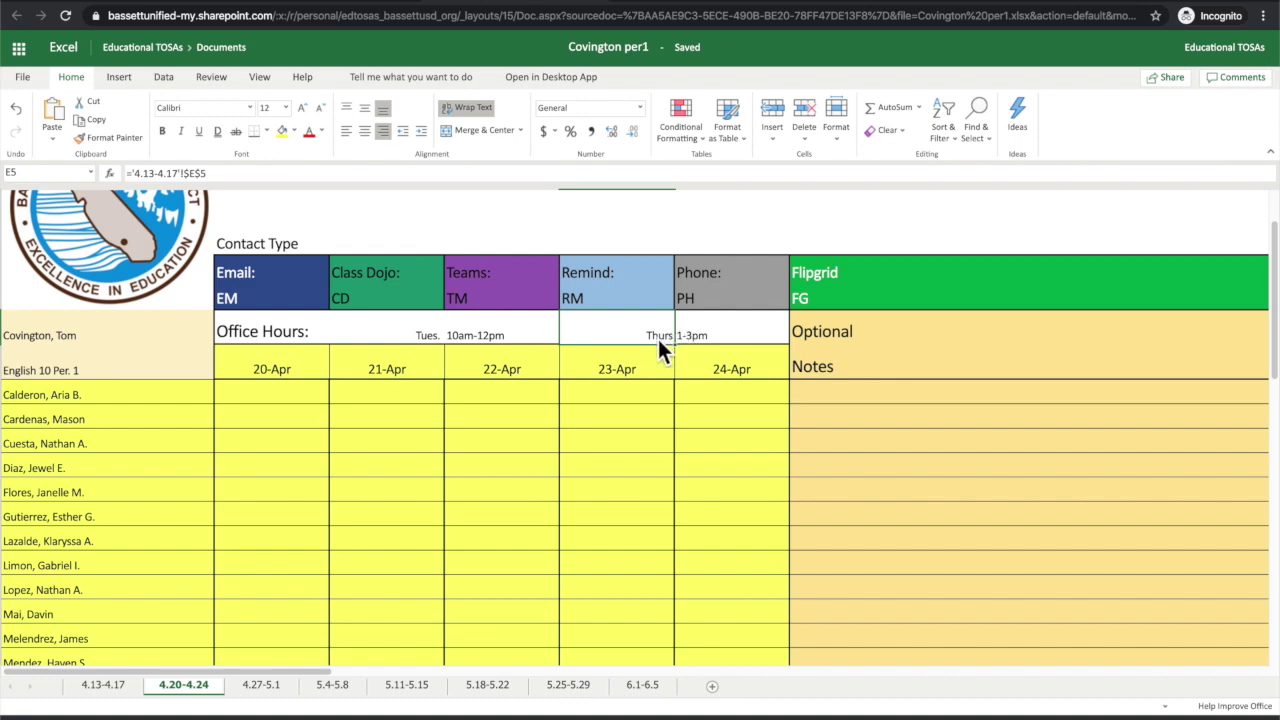
Step: Back on 4.13-4.17, select the student names up to the teacher's name in A5
{"action": "left_click", "coordinate": [103, 685]}
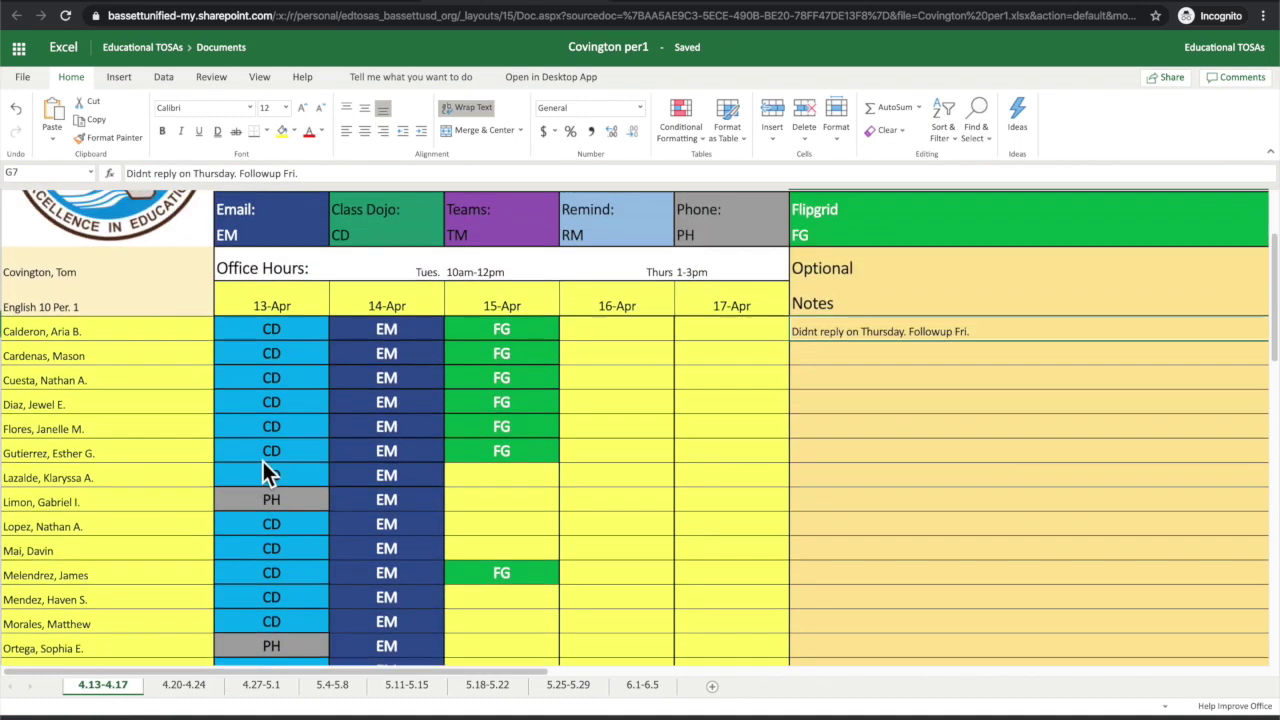
{"action": "scroll", "coordinate": [263, 461], "scroll_direction": "up", "scroll_amount": 1}
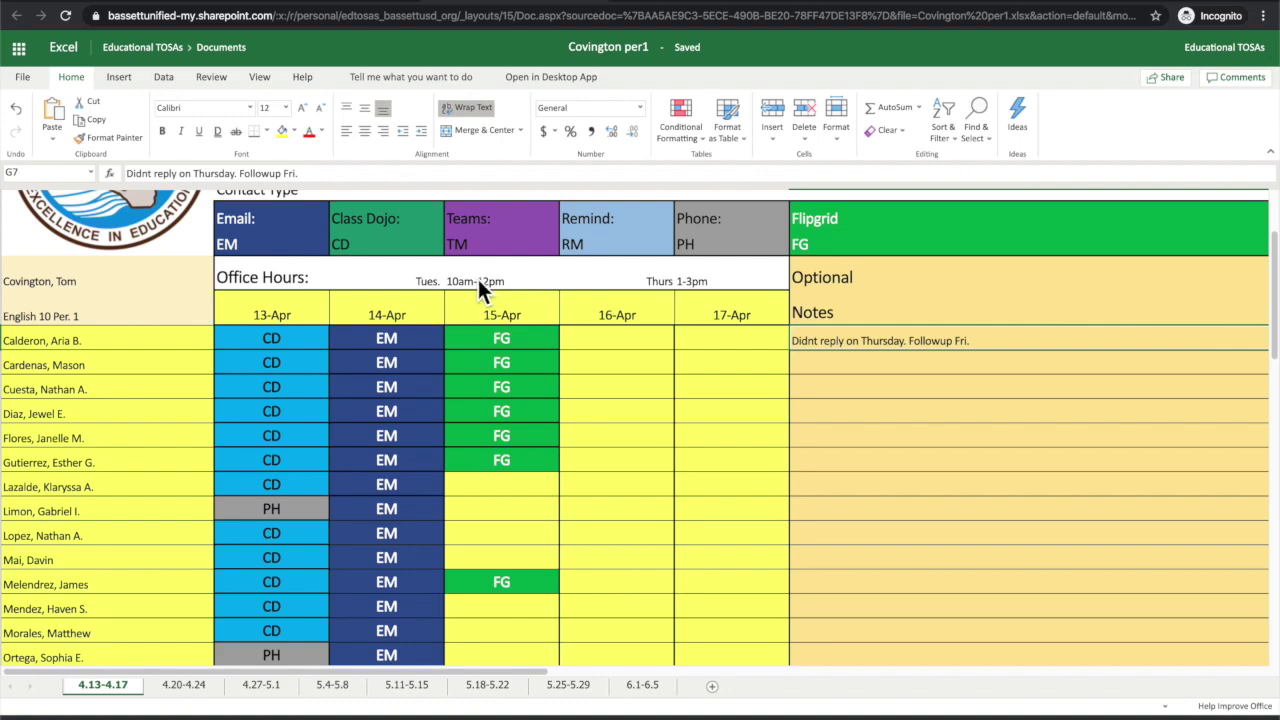
{"action": "scroll", "coordinate": [124, 478], "scroll_direction": "down", "scroll_amount": 2}
{"action": "scroll", "coordinate": [124, 482], "scroll_direction": "up", "scroll_amount": 2}
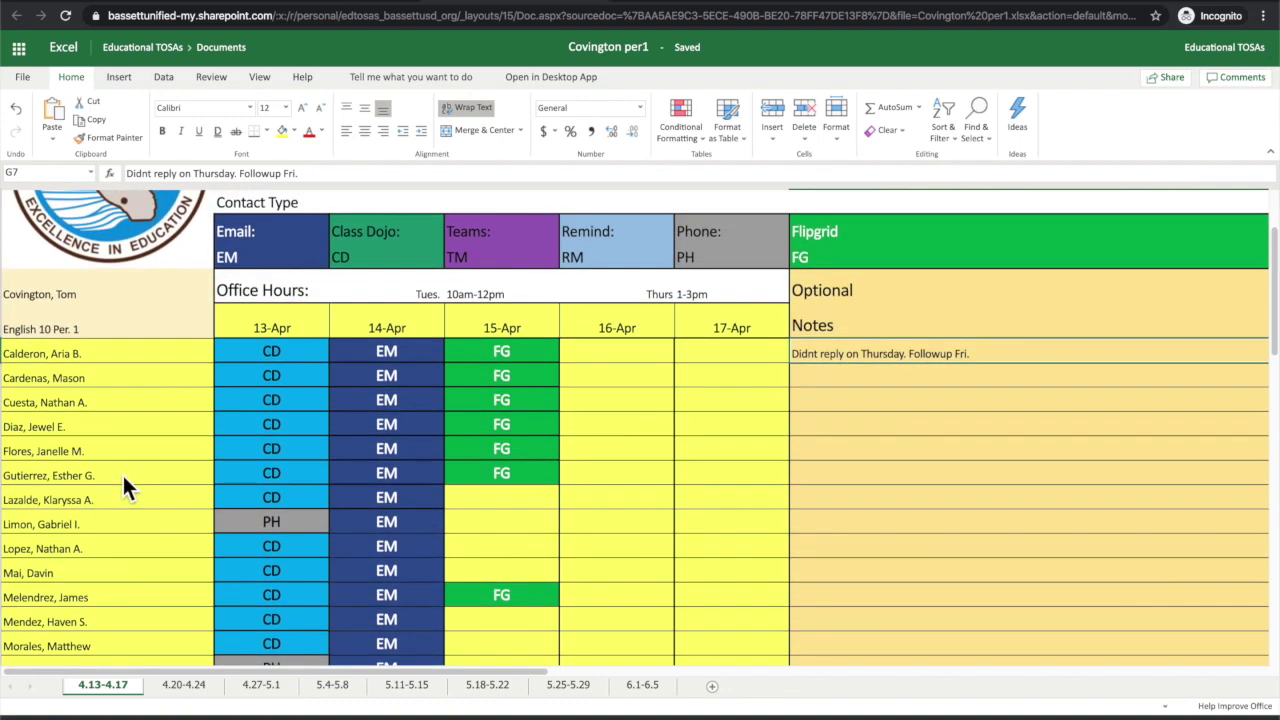
{"action": "scroll", "coordinate": [99, 488], "scroll_direction": "down", "scroll_amount": 5}
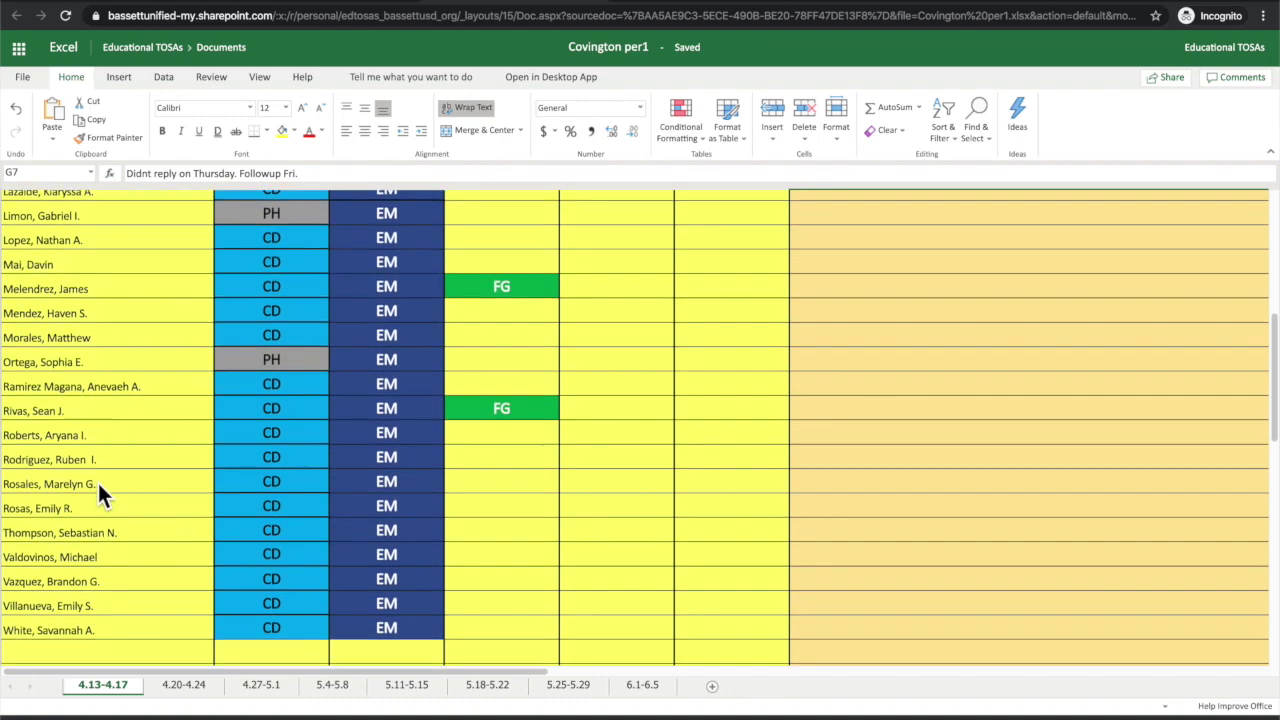
{"action": "scroll", "coordinate": [98, 483], "scroll_direction": "up", "scroll_amount": 2}
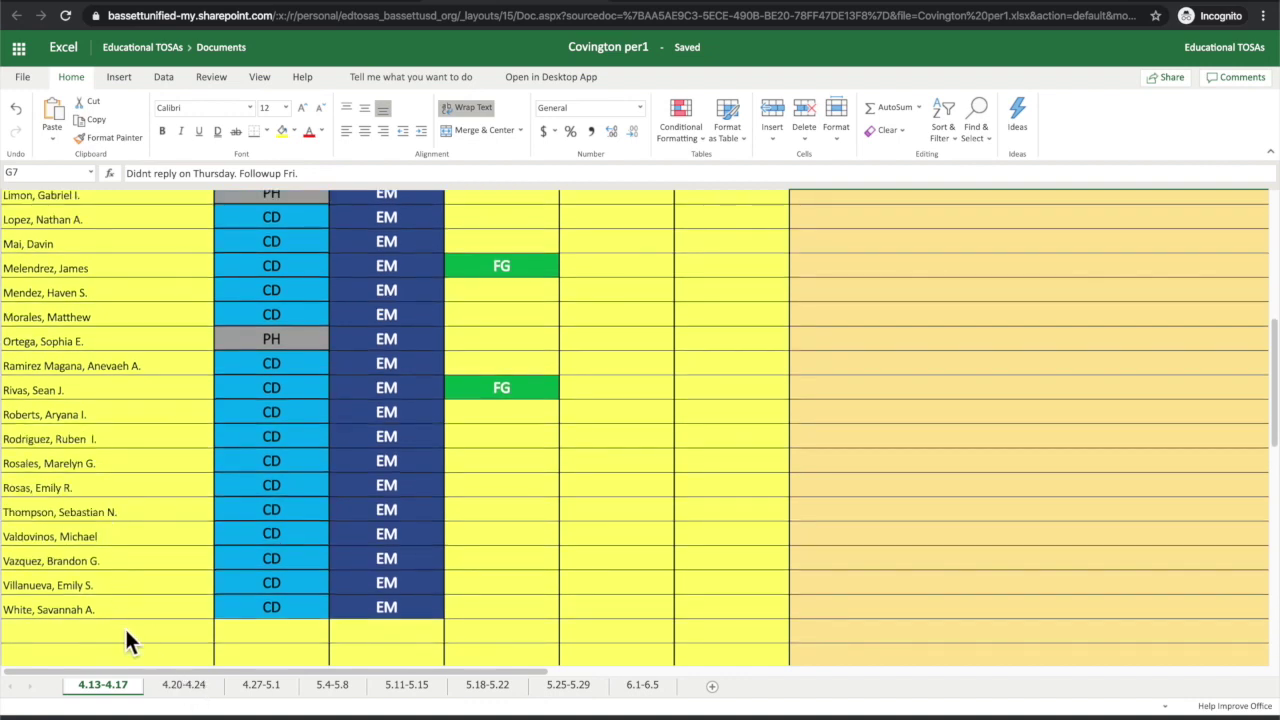
{"action": "left_click", "coordinate": [126, 609]}
{"action": "left_click_drag", "start_coordinate": [126, 590], "coordinate": [134, 309]}
{"action": "scroll", "coordinate": [121, 322], "scroll_direction": "up", "scroll_amount": 3}
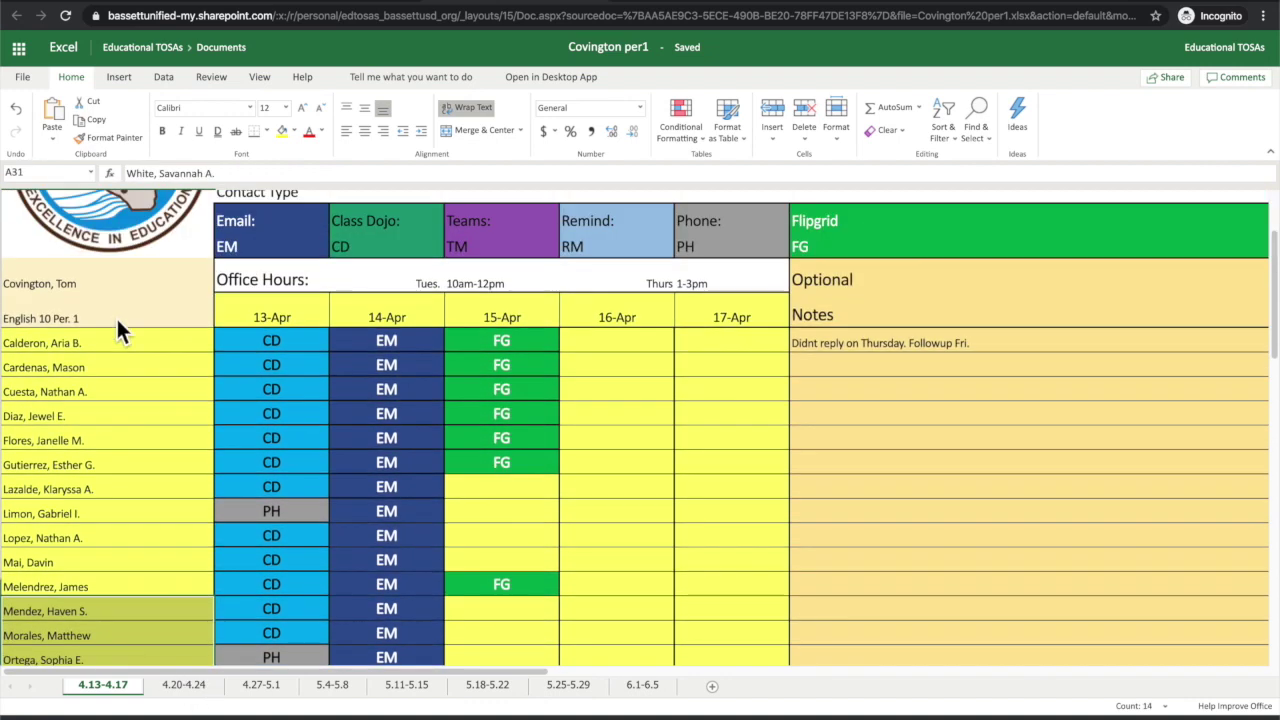
{"action": "left_click", "coordinate": [113, 283]}
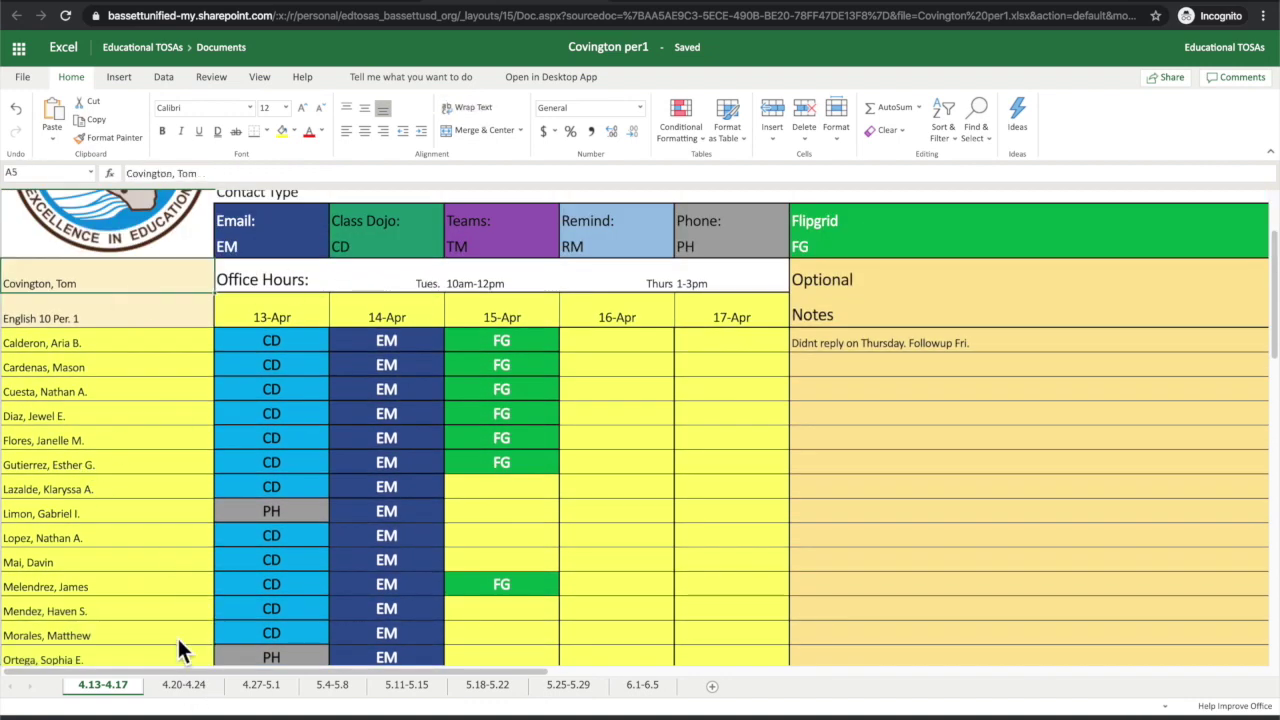
Step: Scroll through the 4.20-4.24 sheet again, then move to the 6.1-6.5 sheet
{"action": "left_click", "coordinate": [186, 686]}
{"action": "scroll", "coordinate": [151, 557], "scroll_direction": "down", "scroll_amount": 3}
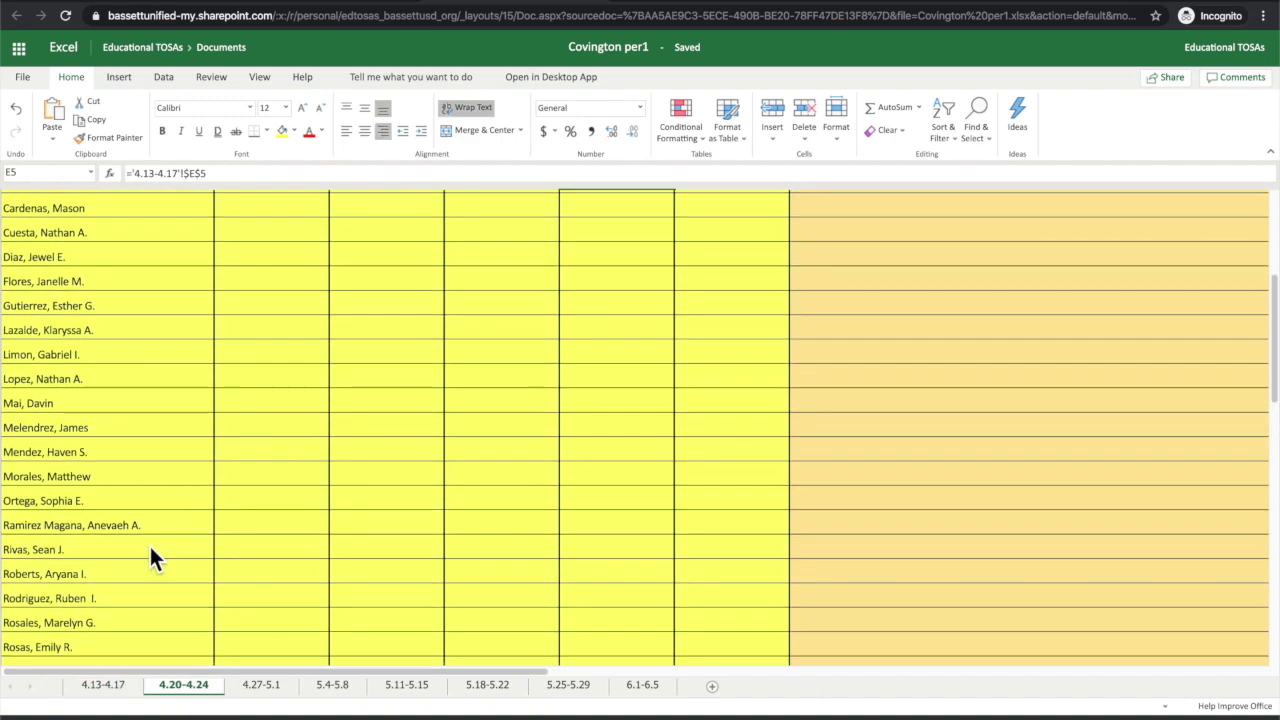
{"action": "scroll", "coordinate": [150, 550], "scroll_direction": "up", "scroll_amount": 3}
{"action": "scroll", "coordinate": [150, 550], "scroll_direction": "up", "scroll_amount": 1}
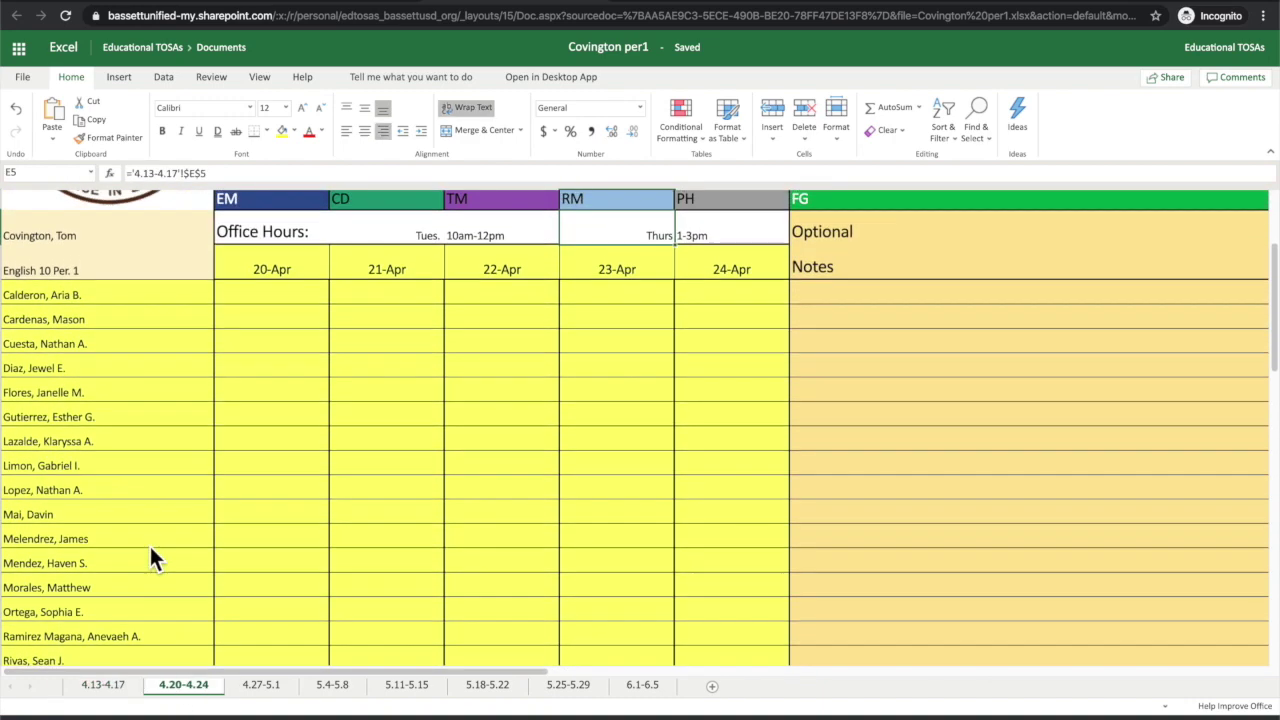
{"action": "scroll", "coordinate": [150, 552], "scroll_direction": "down", "scroll_amount": 2}
{"action": "scroll", "coordinate": [150, 552], "scroll_direction": "up", "scroll_amount": 3}
{"action": "scroll", "coordinate": [150, 552], "scroll_direction": "down", "scroll_amount": 1}
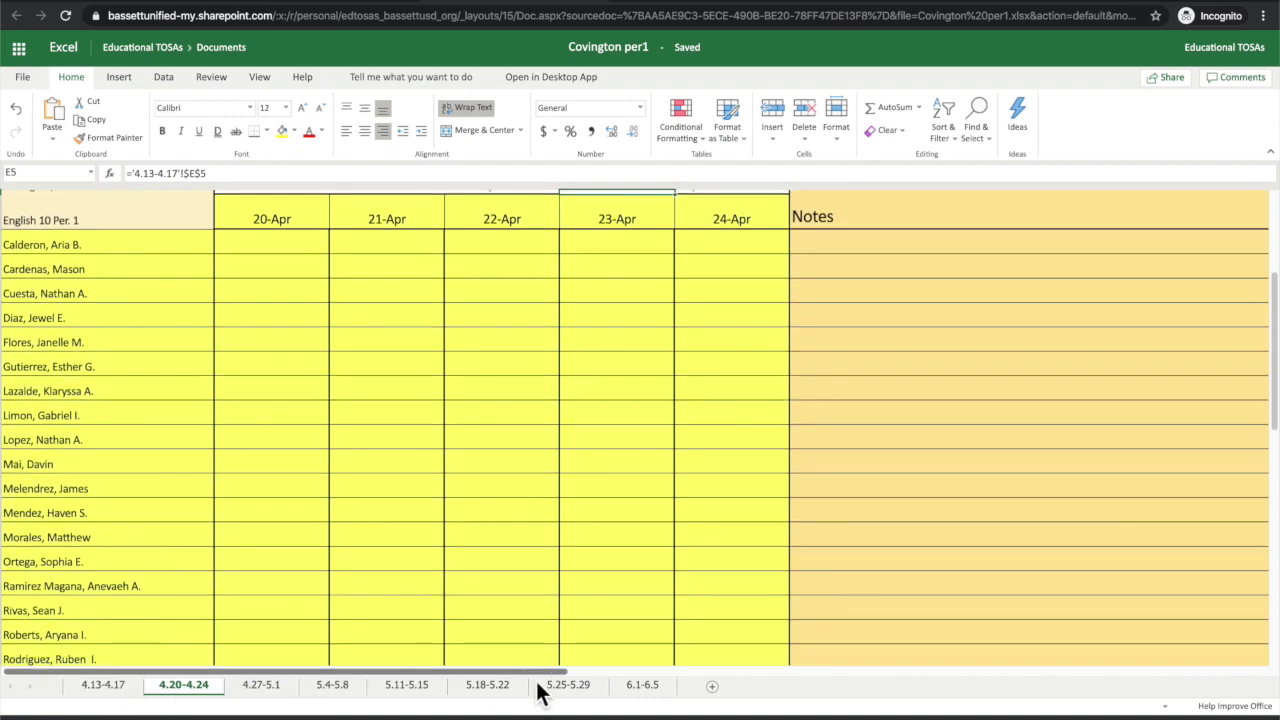
{"action": "left_click", "coordinate": [645, 687]}
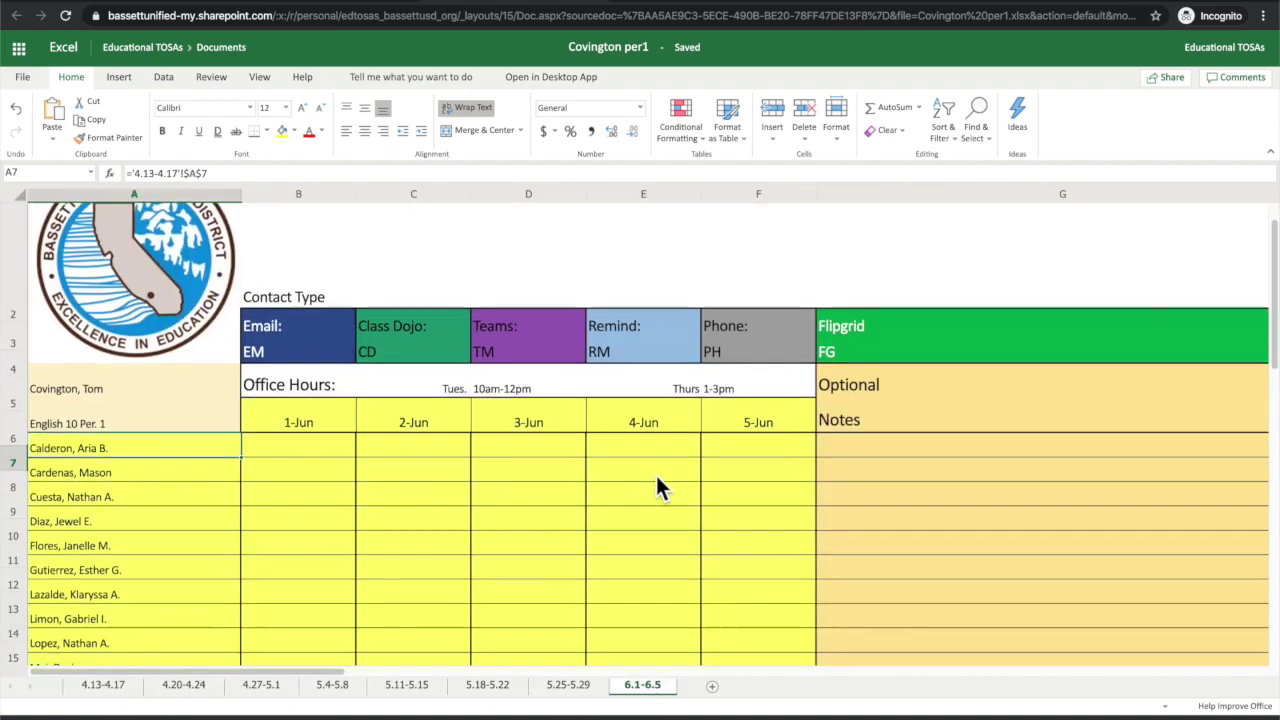
Step: Move through the week tabs to the 5.11-5.15 sheet
{"action": "scroll", "coordinate": [657, 487], "scroll_direction": "down", "scroll_amount": 2}
{"action": "scroll", "coordinate": [657, 487], "scroll_direction": "down", "scroll_amount": 1}
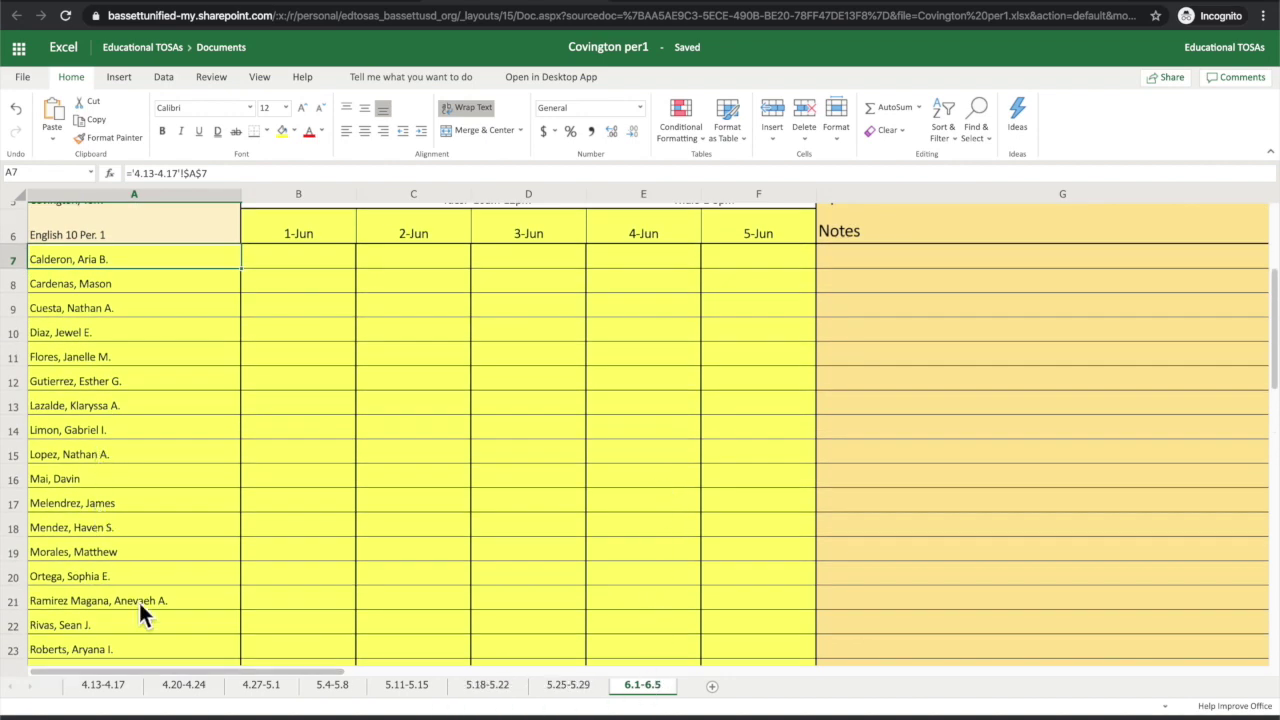
{"action": "left_click", "coordinate": [275, 690]}
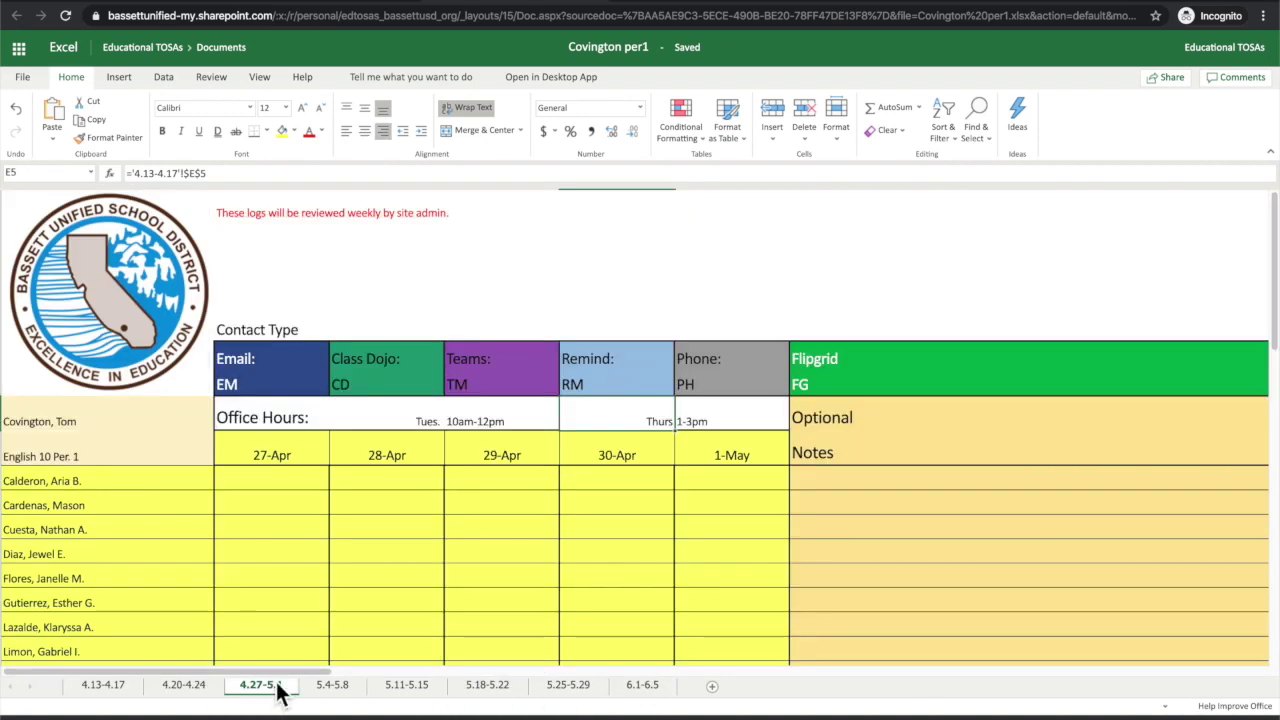
{"action": "left_click", "coordinate": [336, 688]}
{"action": "left_click", "coordinate": [410, 690]}
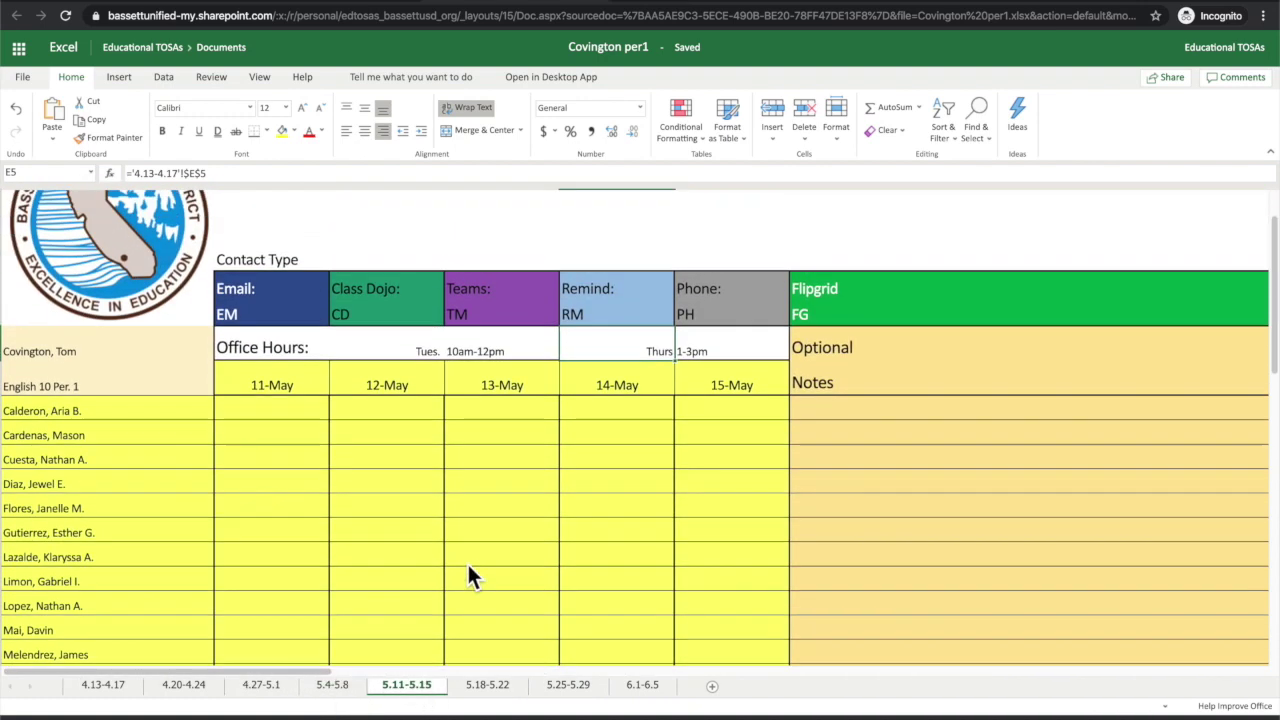
Step: Log RM, PH and TM for the first three students on 11-May in B7:B9
{"action": "left_click", "coordinate": [302, 436]}
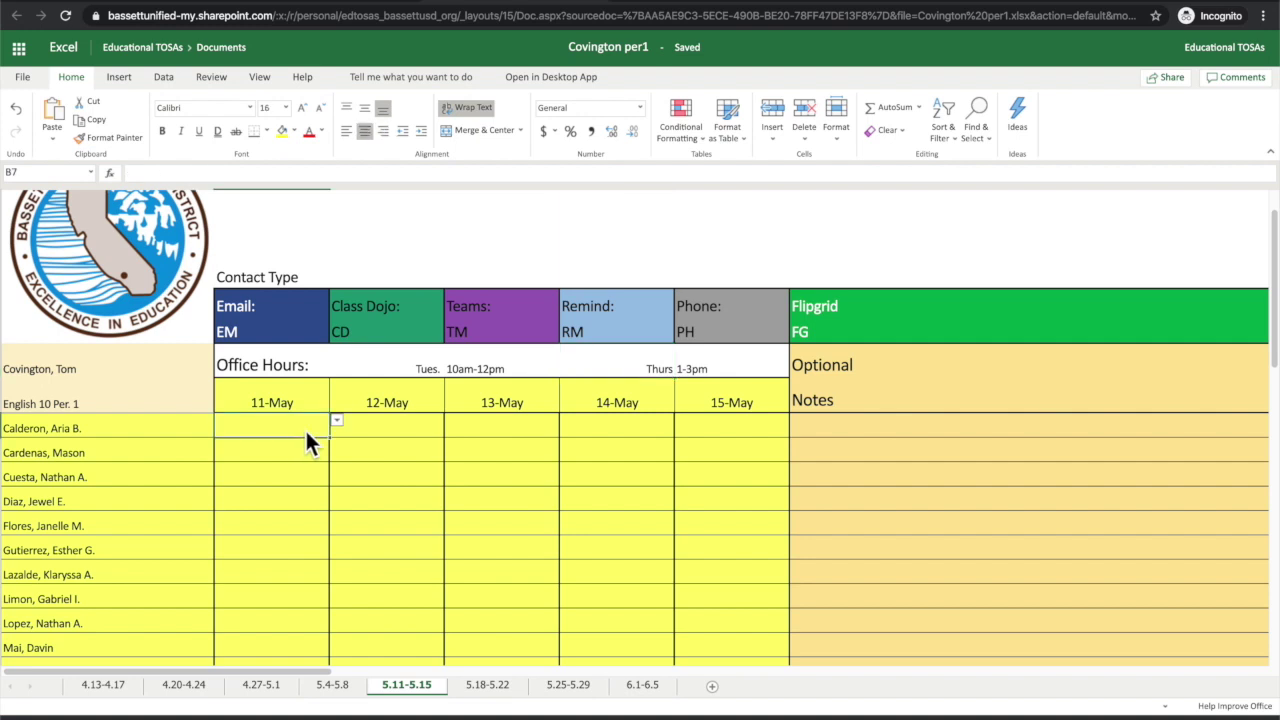
{"action": "left_click", "coordinate": [337, 421]}
{"action": "left_click", "coordinate": [263, 500]}
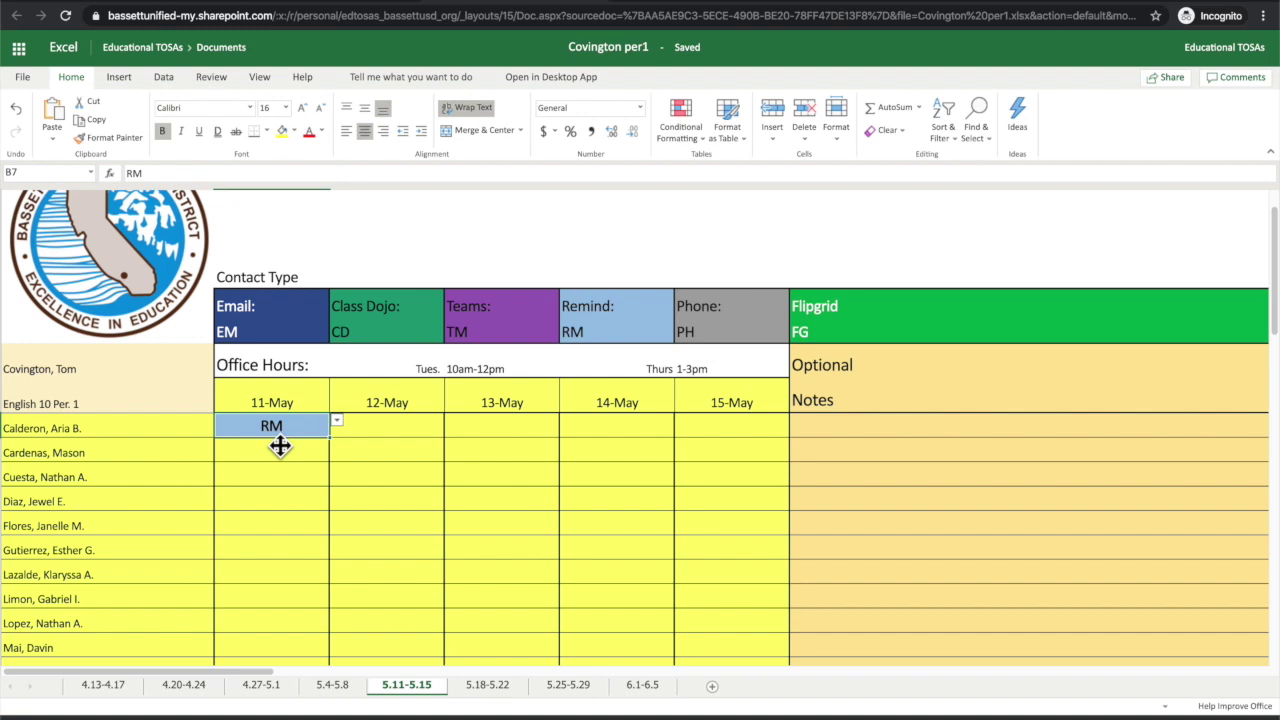
{"action": "left_click", "coordinate": [300, 455]}
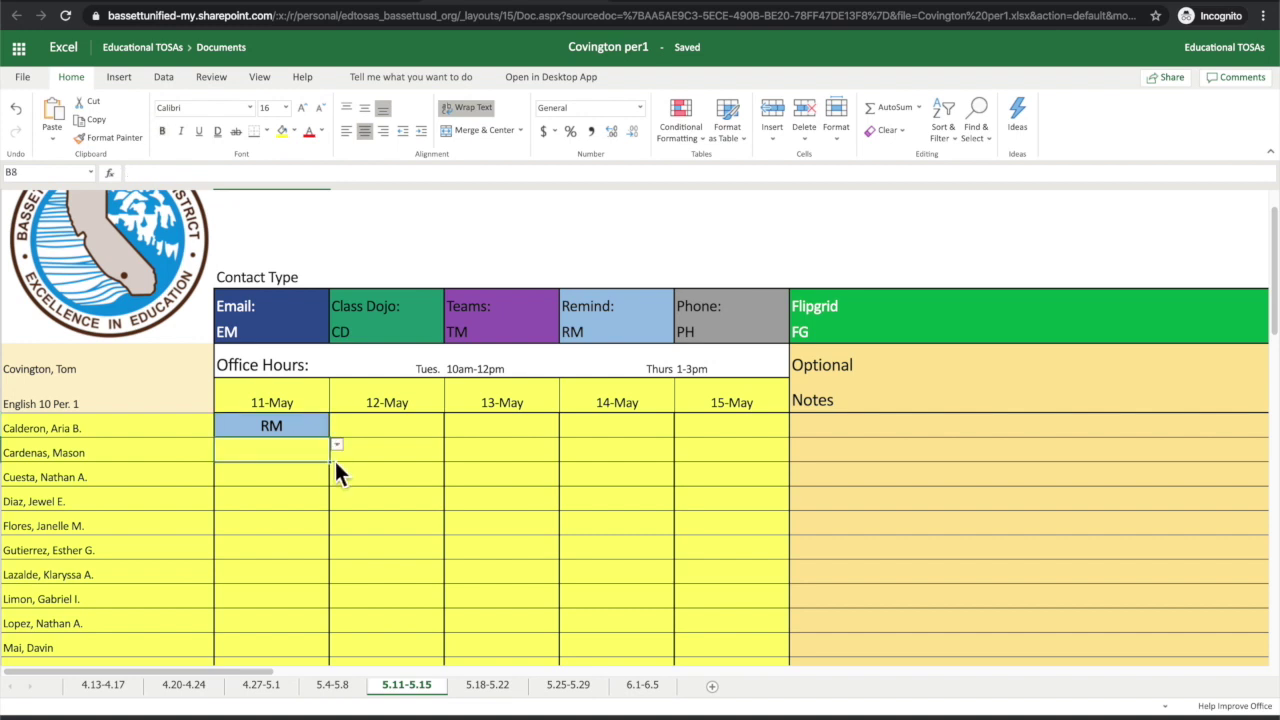
{"action": "left_click", "coordinate": [337, 447]}
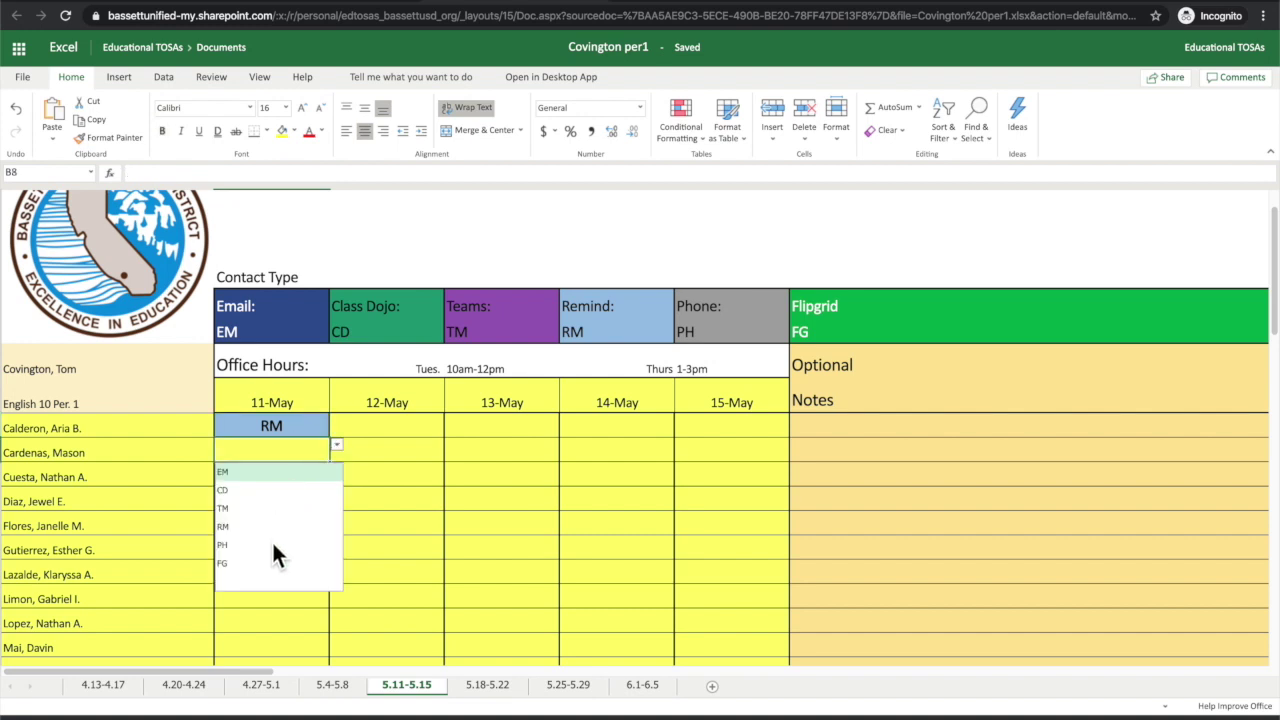
{"action": "left_click", "coordinate": [272, 545]}
{"action": "left_click", "coordinate": [291, 478]}
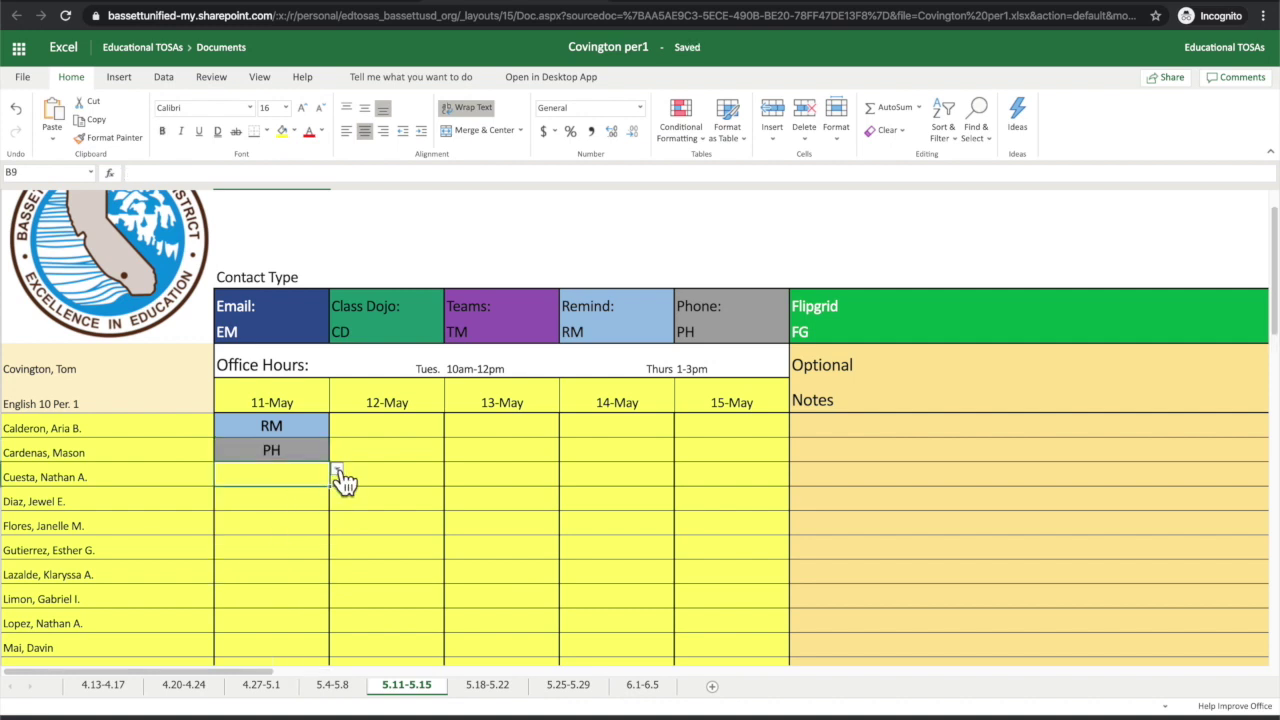
{"action": "left_click", "coordinate": [339, 473]}
{"action": "left_click", "coordinate": [291, 530]}
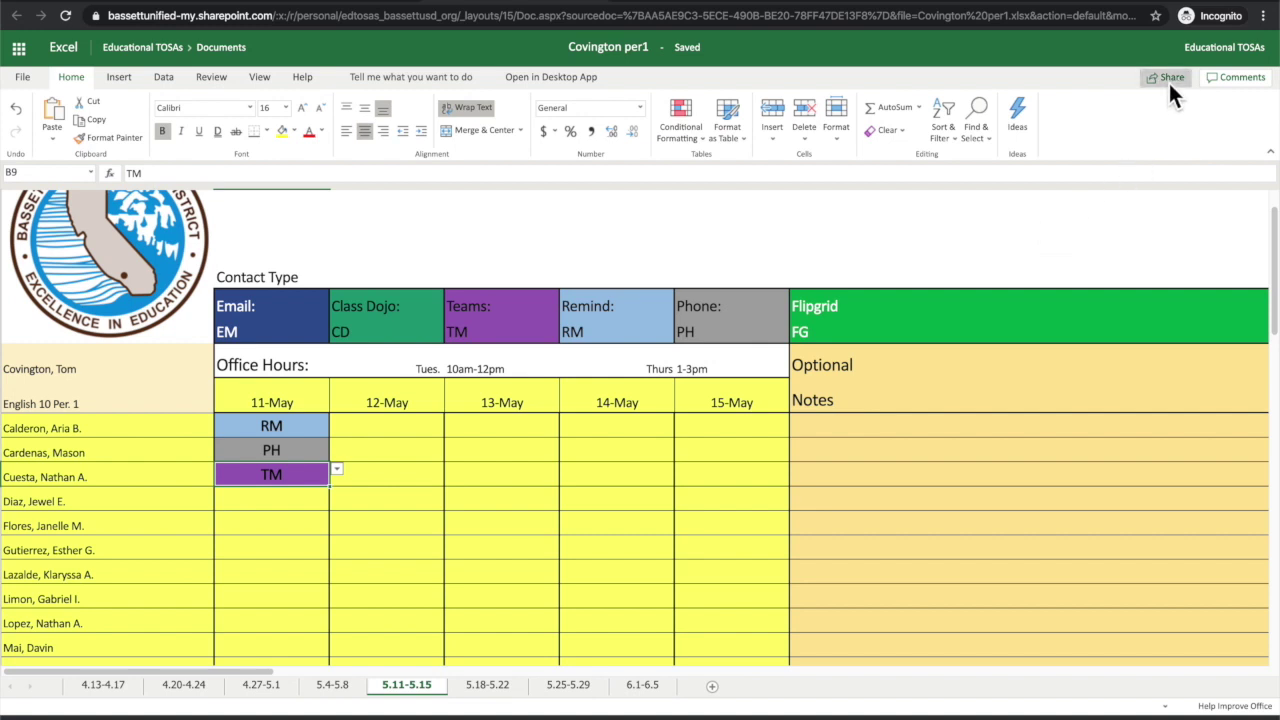
{"action": "left_click", "coordinate": [1168, 80]}
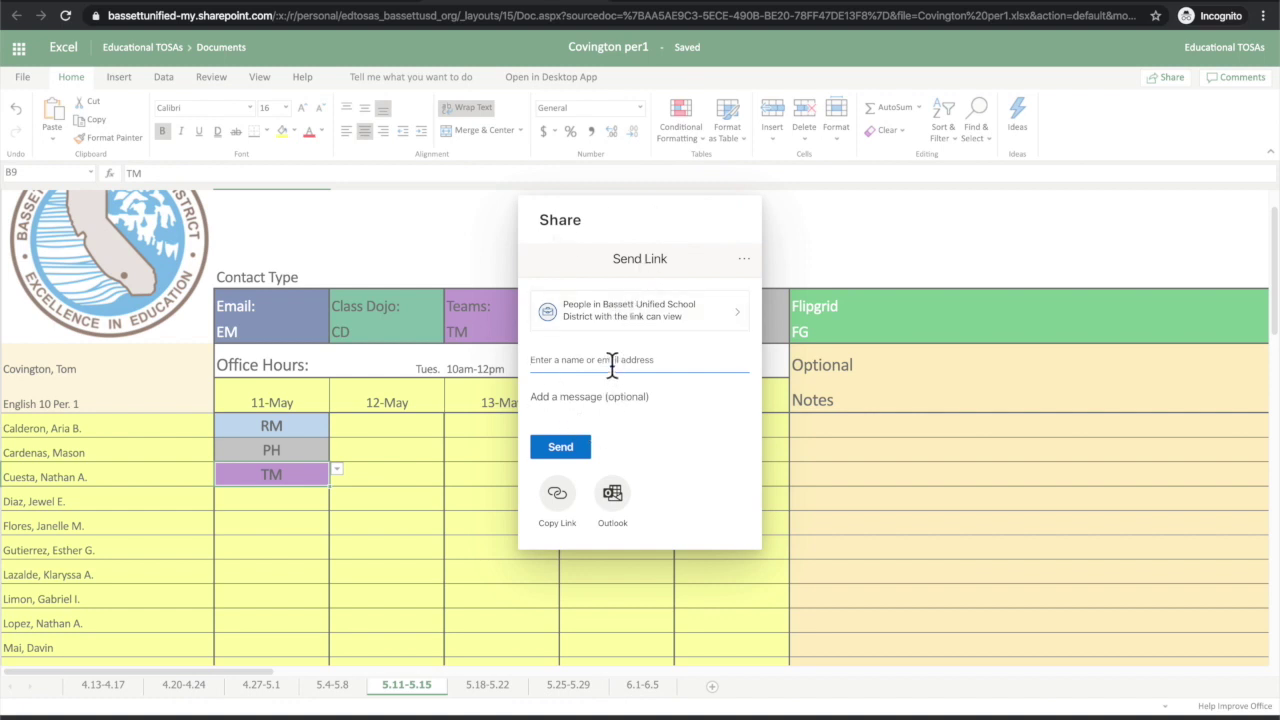
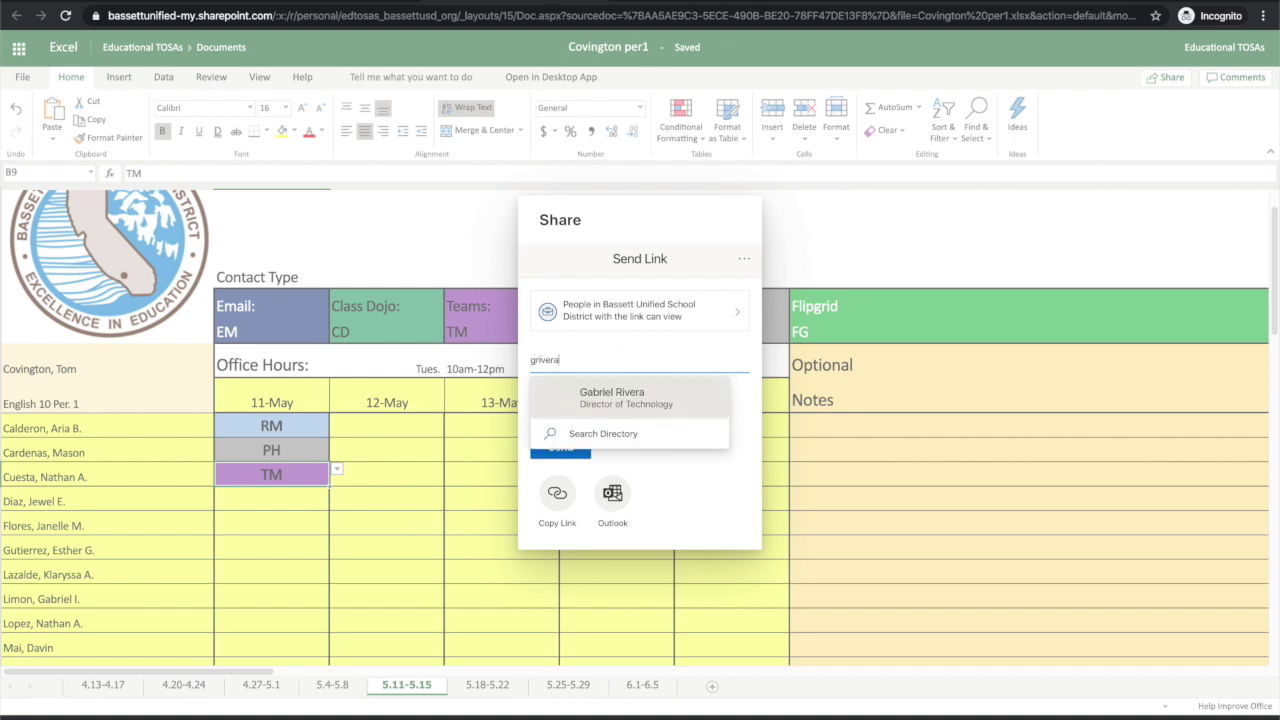
Step: Add the Director of Technology as recipient by name and send the workbook link
{"action": "left_click", "coordinate": [620, 398]}
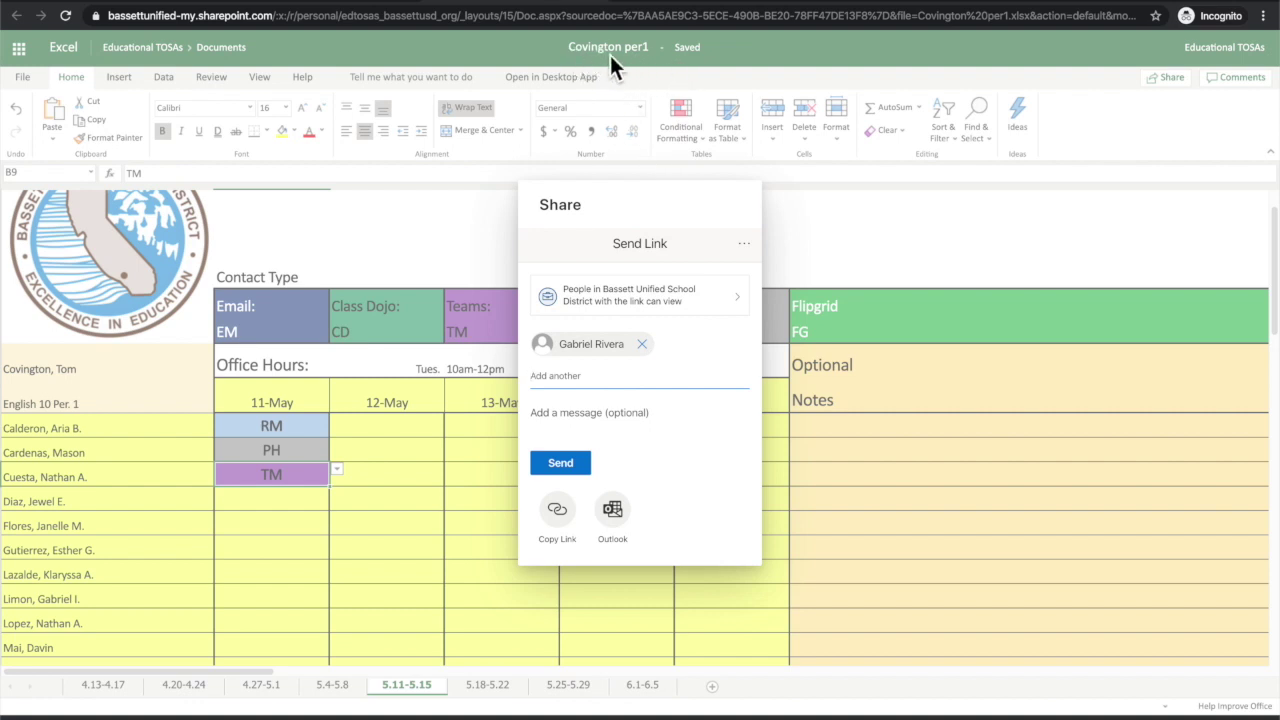
{"action": "left_click", "coordinate": [562, 466]}
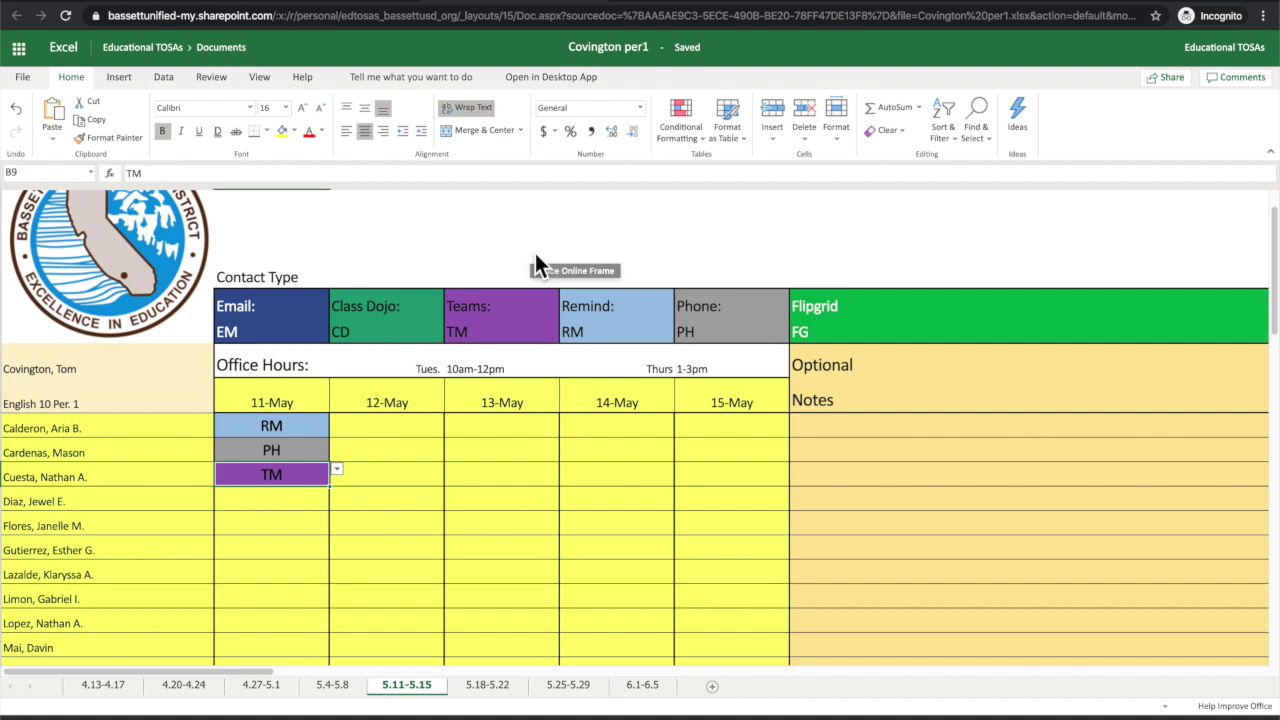
{"action": "scroll", "coordinate": [535, 253], "scroll_direction": "up", "scroll_amount": 1}
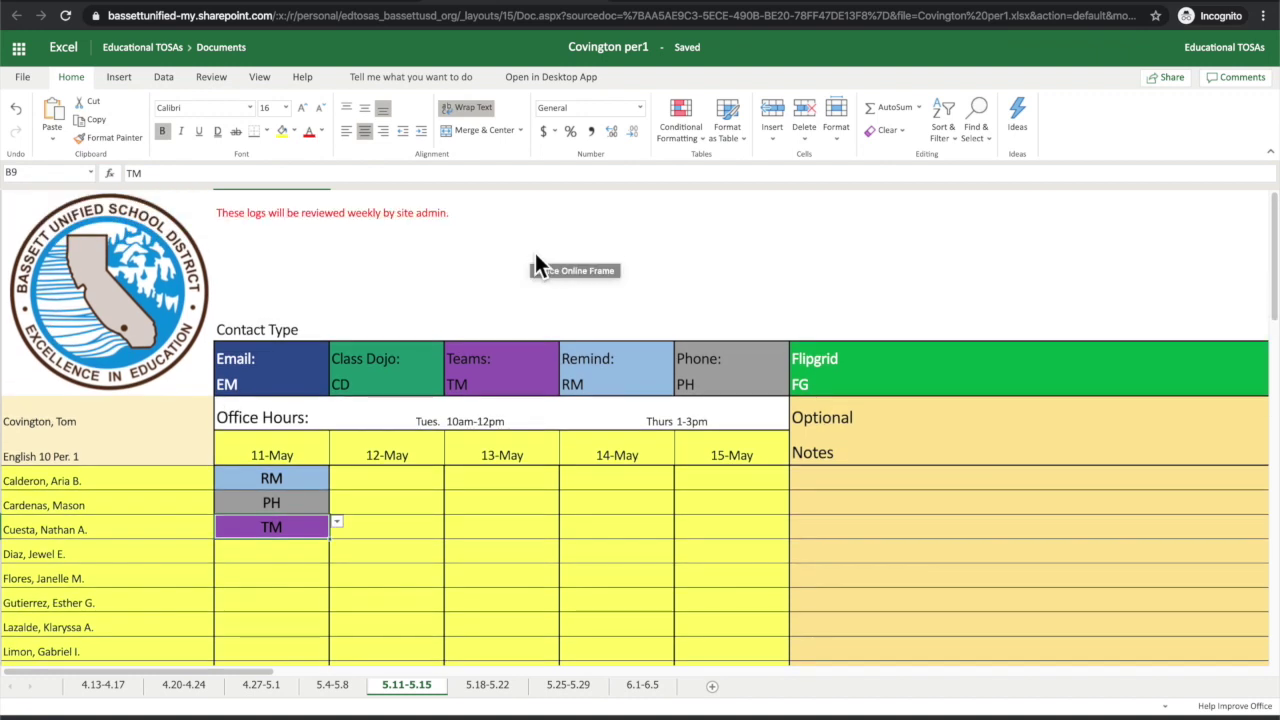
{"action": "scroll", "coordinate": [535, 253], "scroll_direction": "down", "scroll_amount": 1}
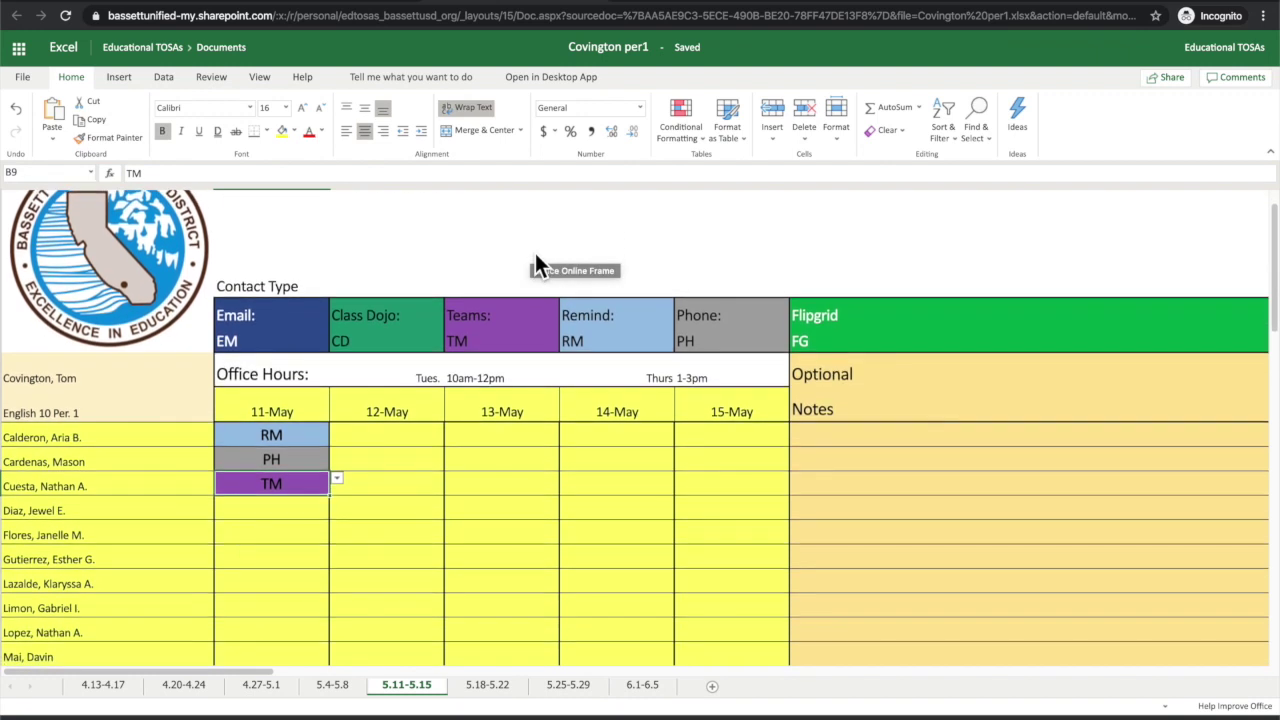
{"action": "scroll", "coordinate": [535, 253], "scroll_direction": "up", "scroll_amount": 1}
{"action": "scroll", "coordinate": [498, 354], "scroll_direction": "down", "scroll_amount": 5}
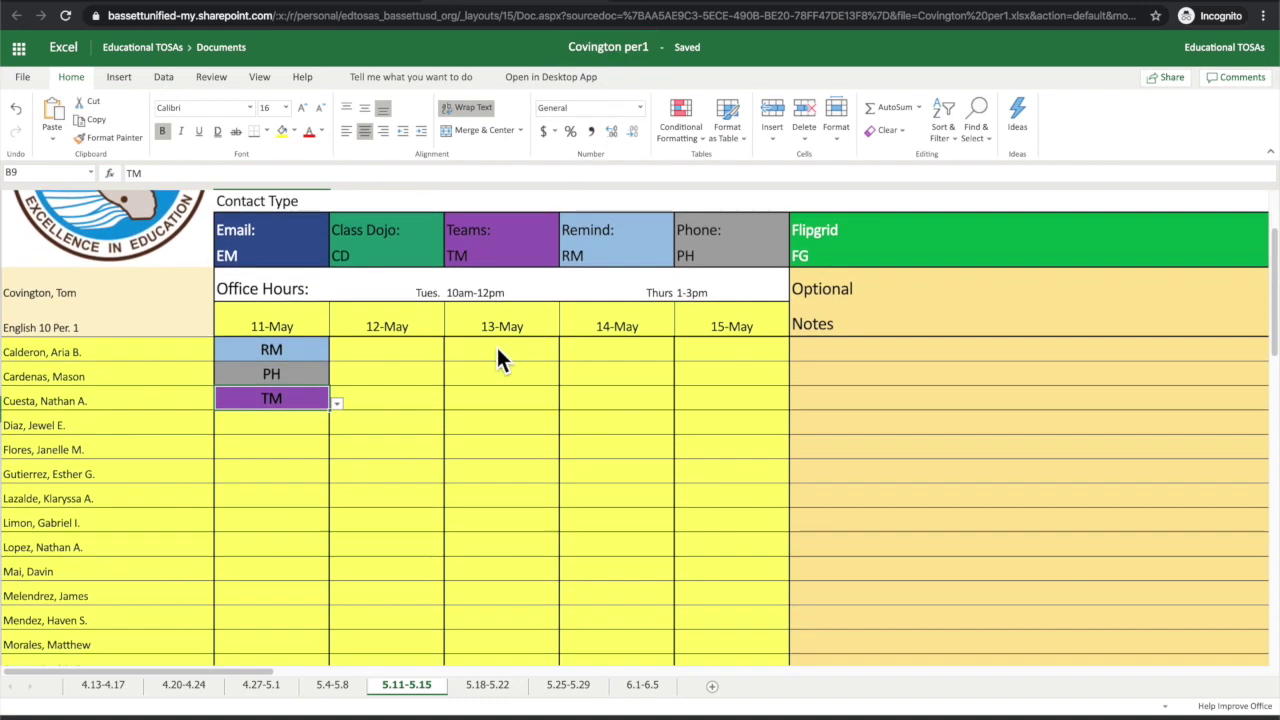
{"action": "scroll", "coordinate": [500, 358], "scroll_direction": "up", "scroll_amount": 5}
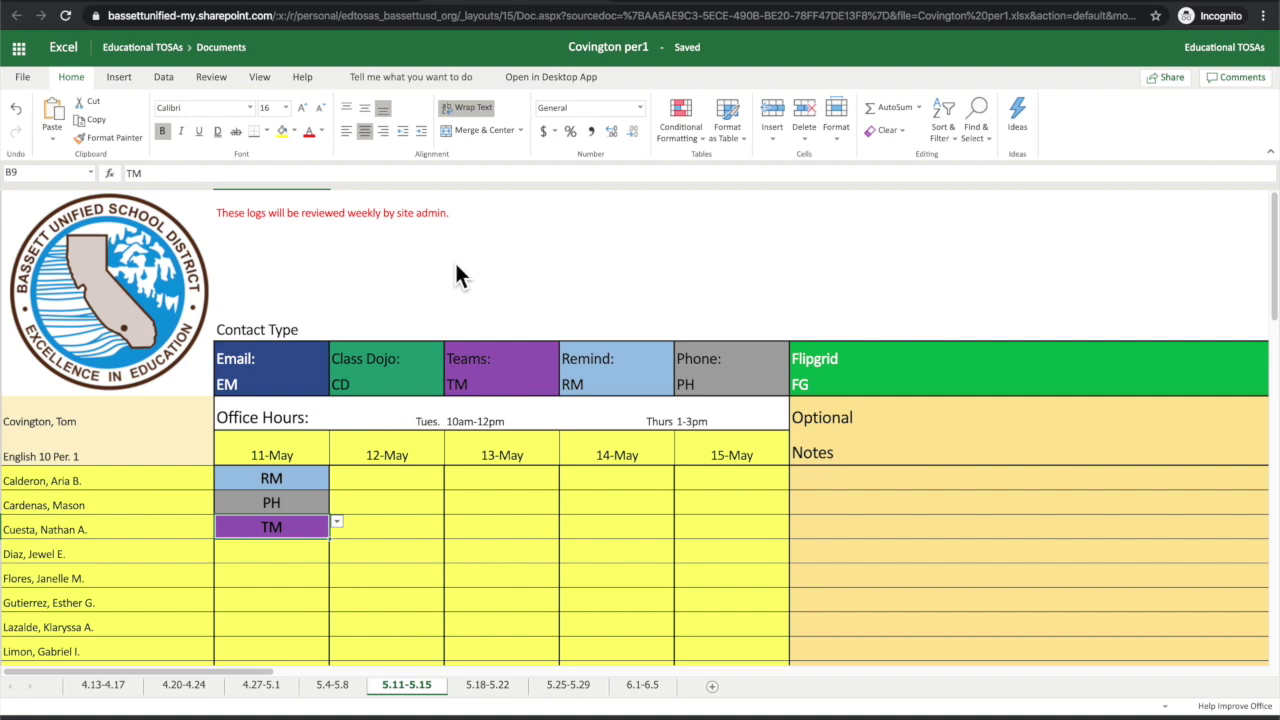
{"action": "scroll", "coordinate": [456, 268], "scroll_direction": "down", "scroll_amount": 2}
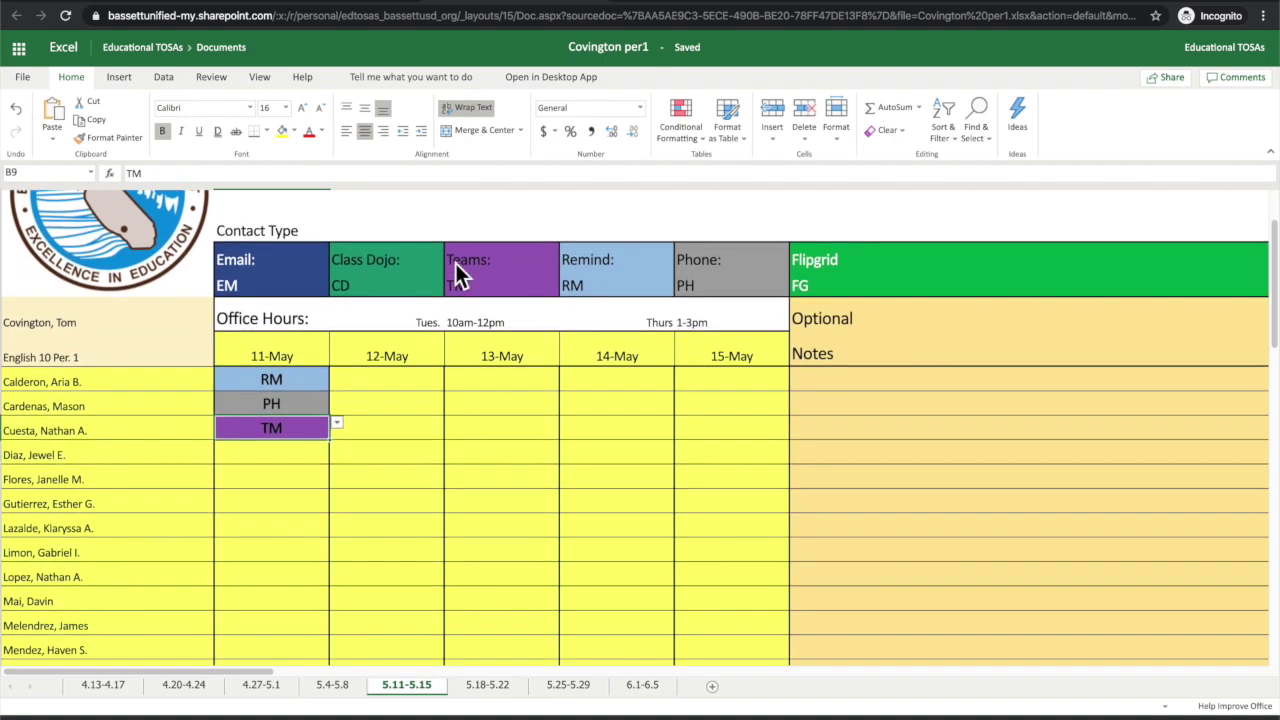
{"action": "scroll", "coordinate": [435, 438], "scroll_direction": "down", "scroll_amount": 2}
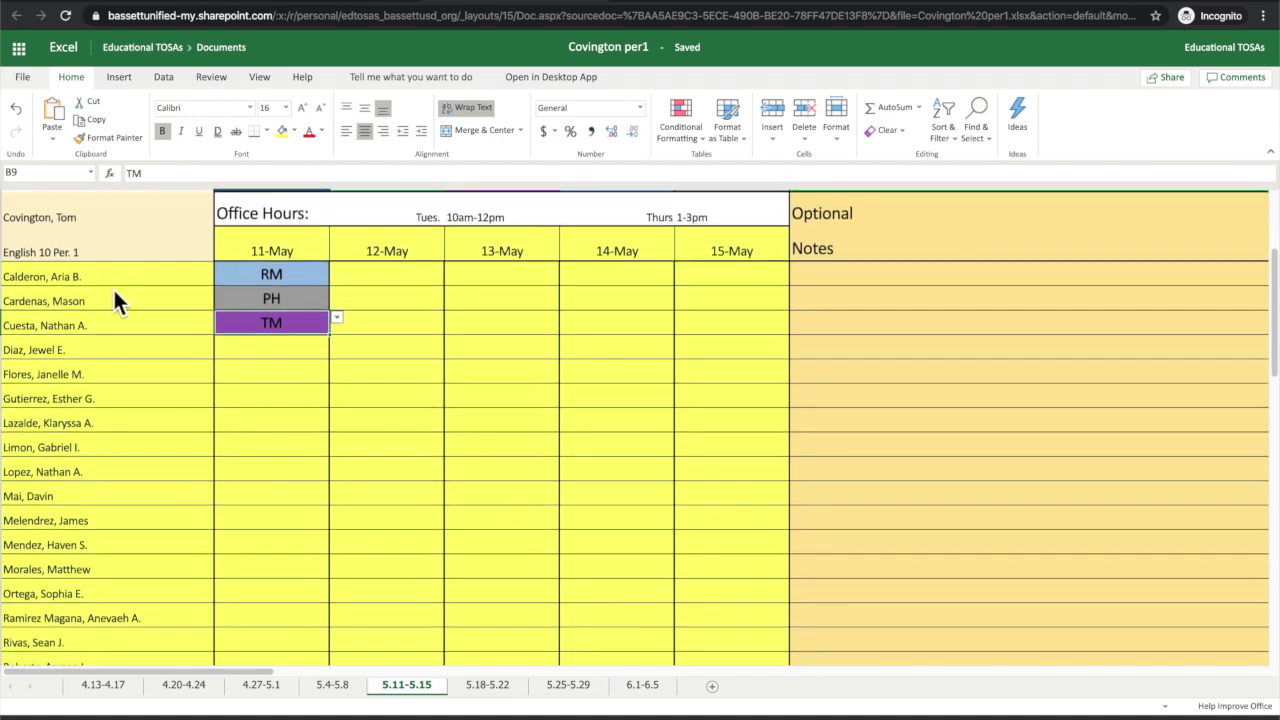
{"action": "scroll", "coordinate": [113, 300], "scroll_direction": "down", "scroll_amount": 1}
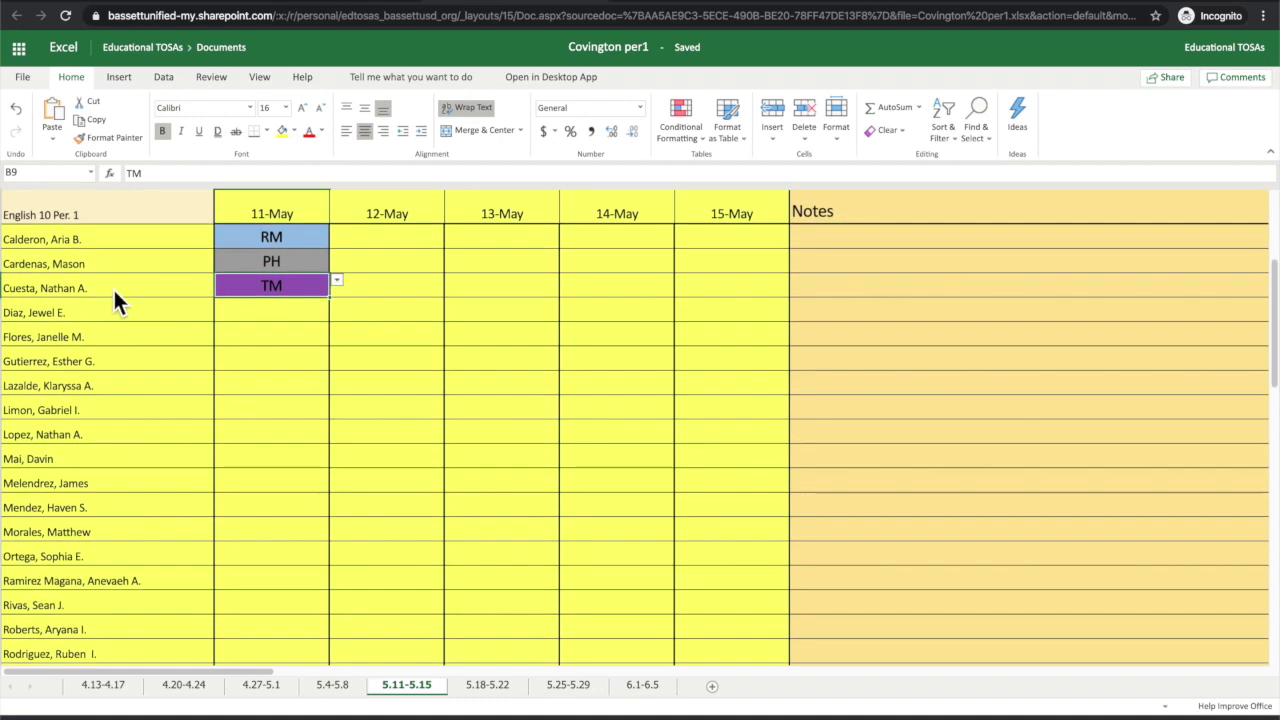
{"action": "left_click", "coordinate": [118, 688]}
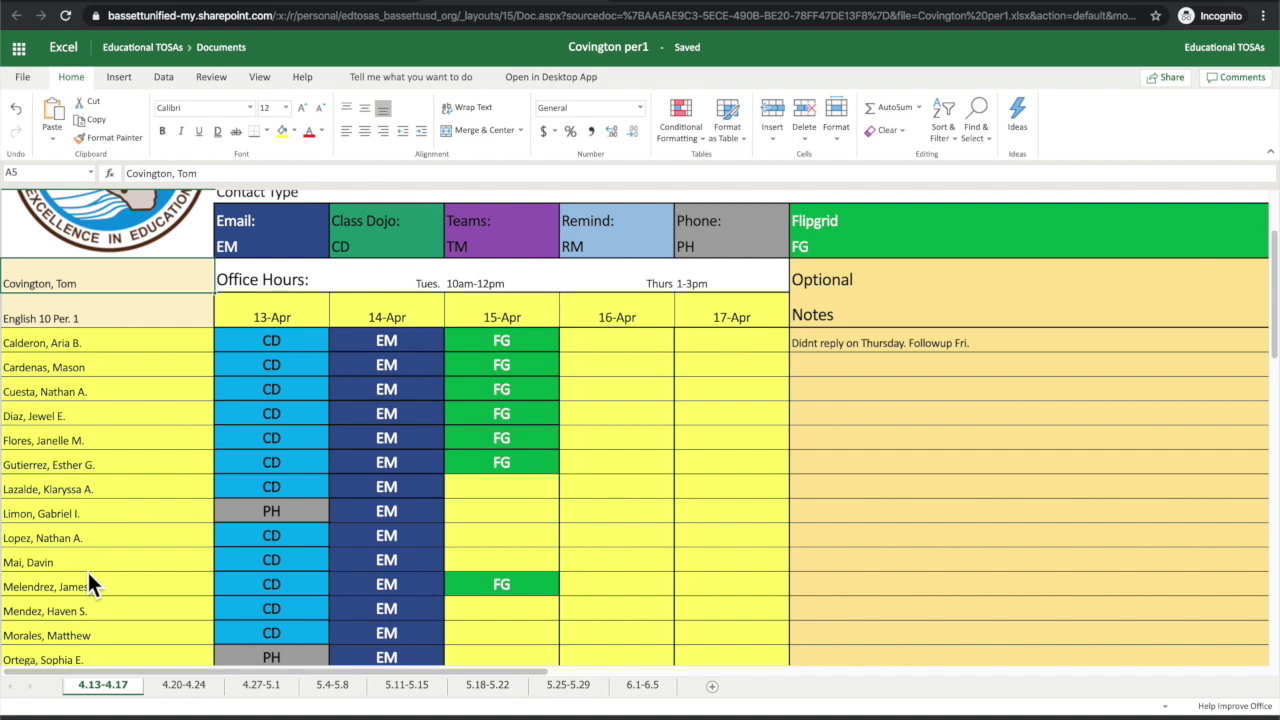
Step: Switch briefly to the 4.20-4.24 sheet, then back to 4.13-4.17
{"action": "left_click", "coordinate": [180, 688]}
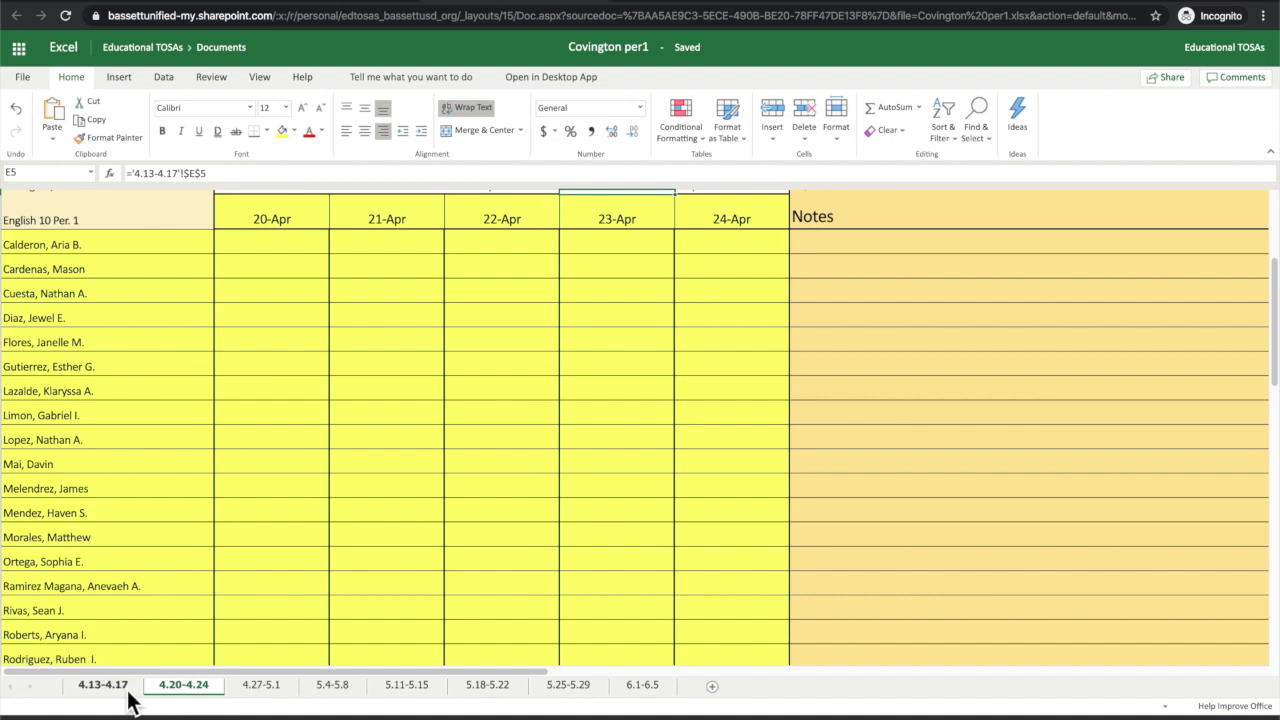
{"action": "left_click", "coordinate": [105, 686]}
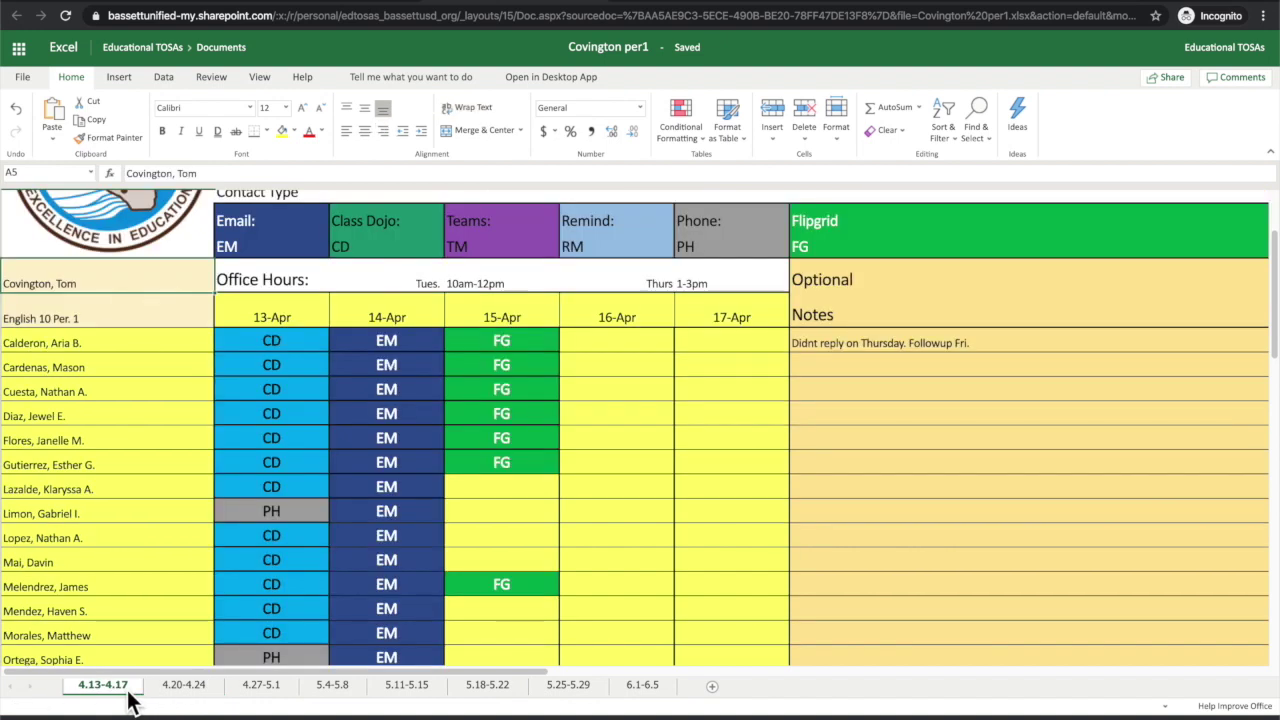